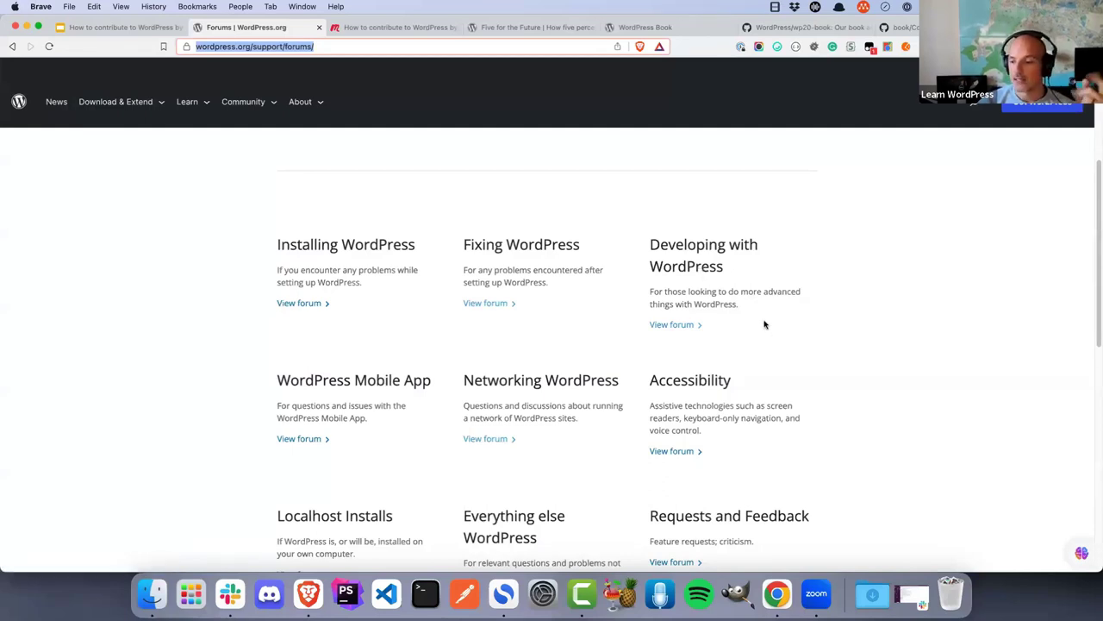
Open the Developing with WordPress forum and go to the login page to create a topic
{"action": "left_click", "coordinate": [678, 324]}
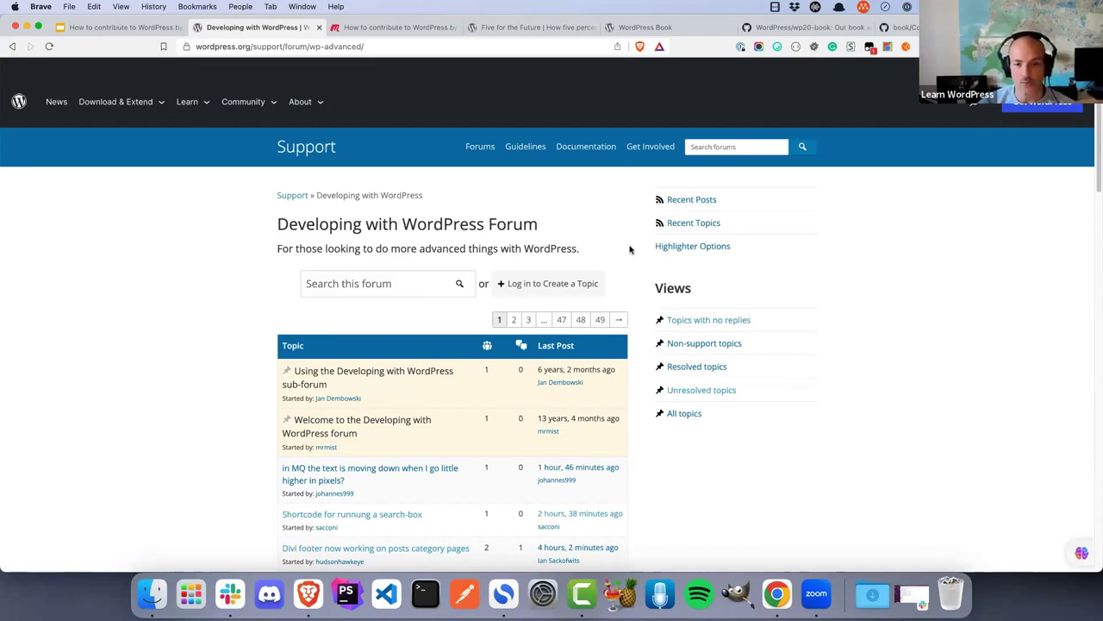
{"action": "left_click", "coordinate": [388, 282]}
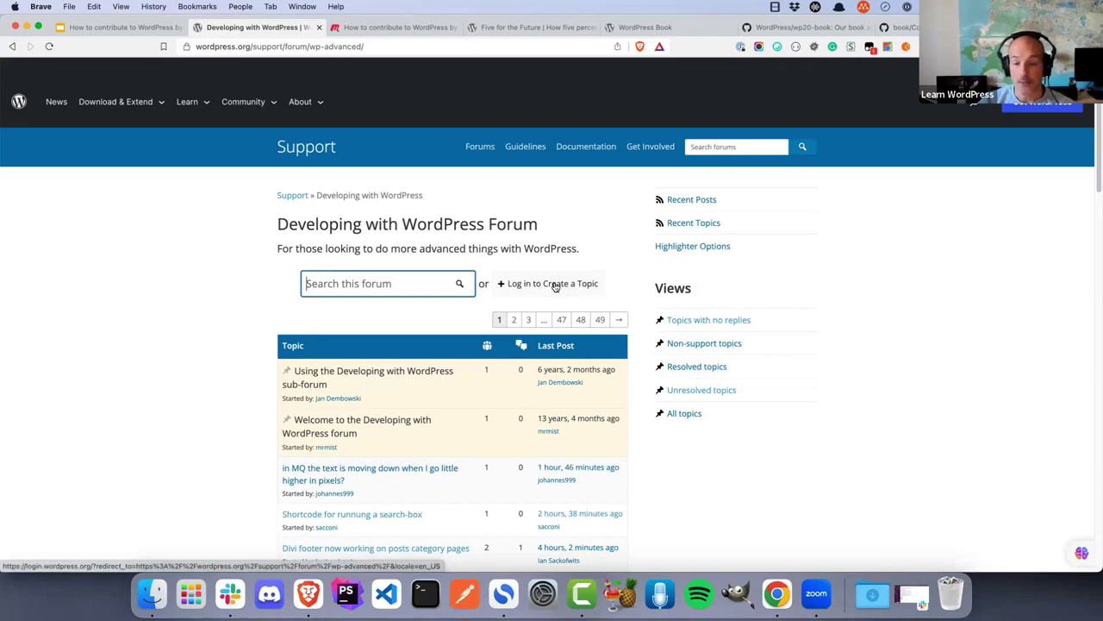
{"action": "left_click", "coordinate": [556, 287]}
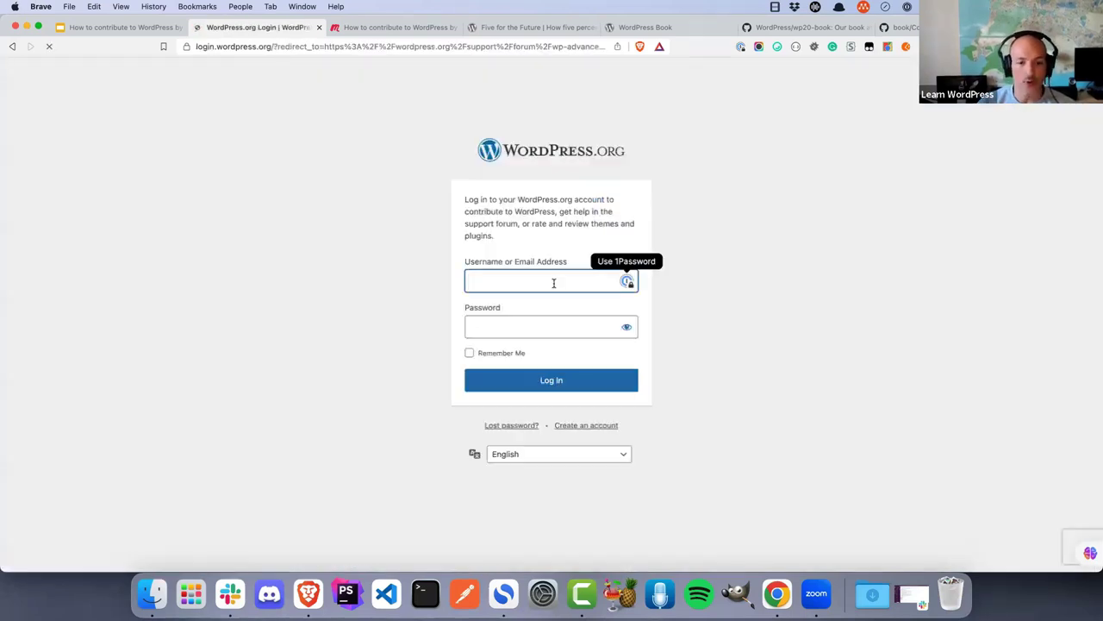
Log in with the saved password-manager credentials and open the new-topic form for Developing with WordPress
{"action": "left_click", "coordinate": [575, 426]}
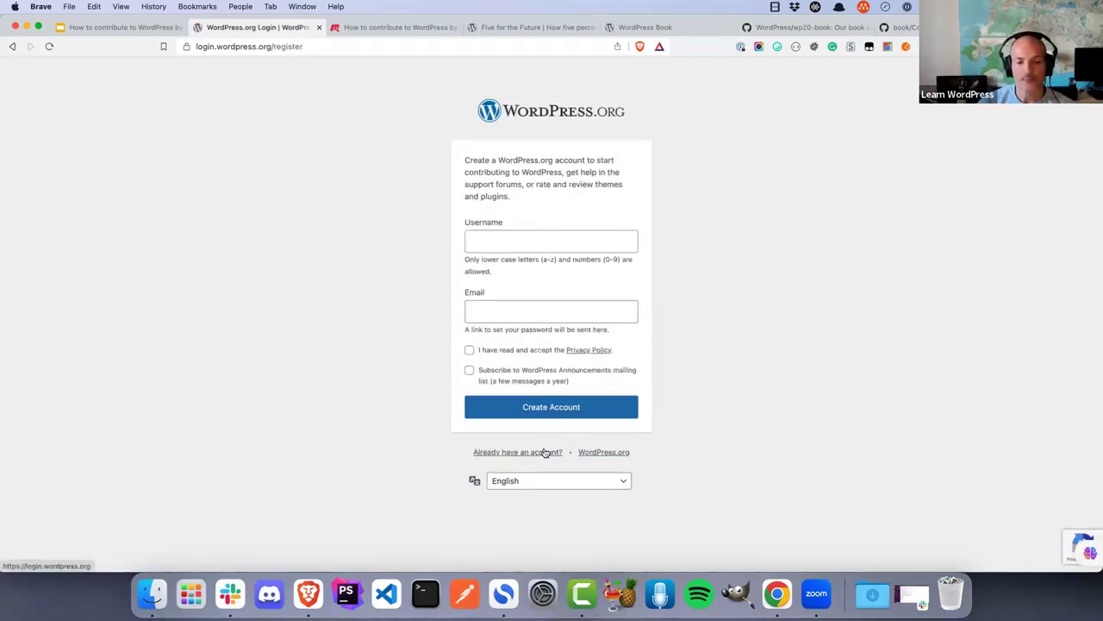
{"action": "left_click", "coordinate": [546, 452]}
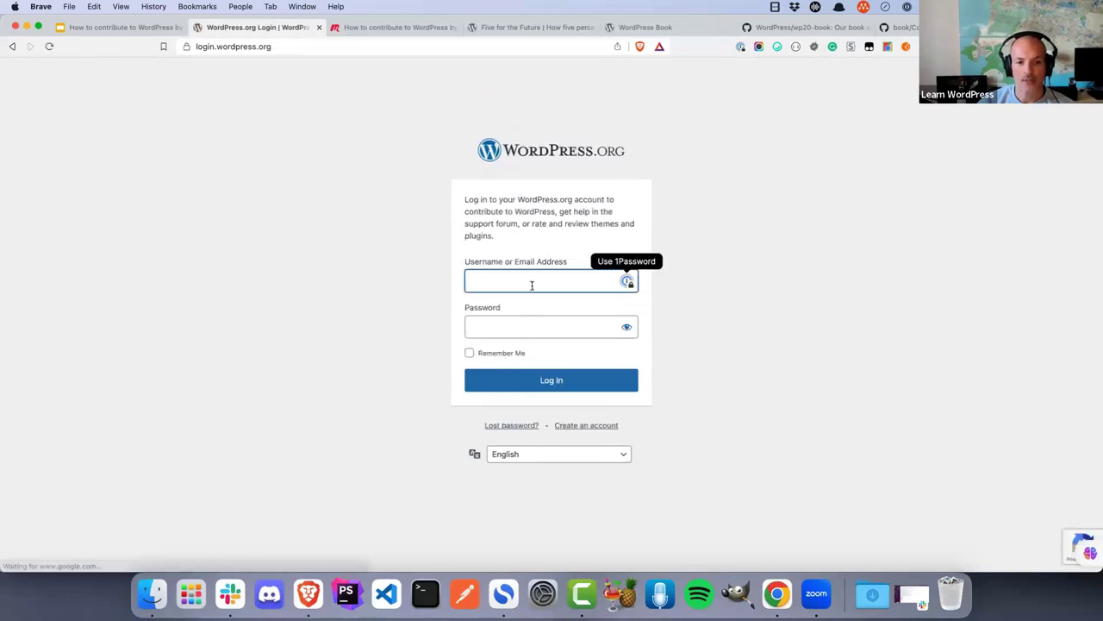
{"action": "left_click", "coordinate": [627, 282]}
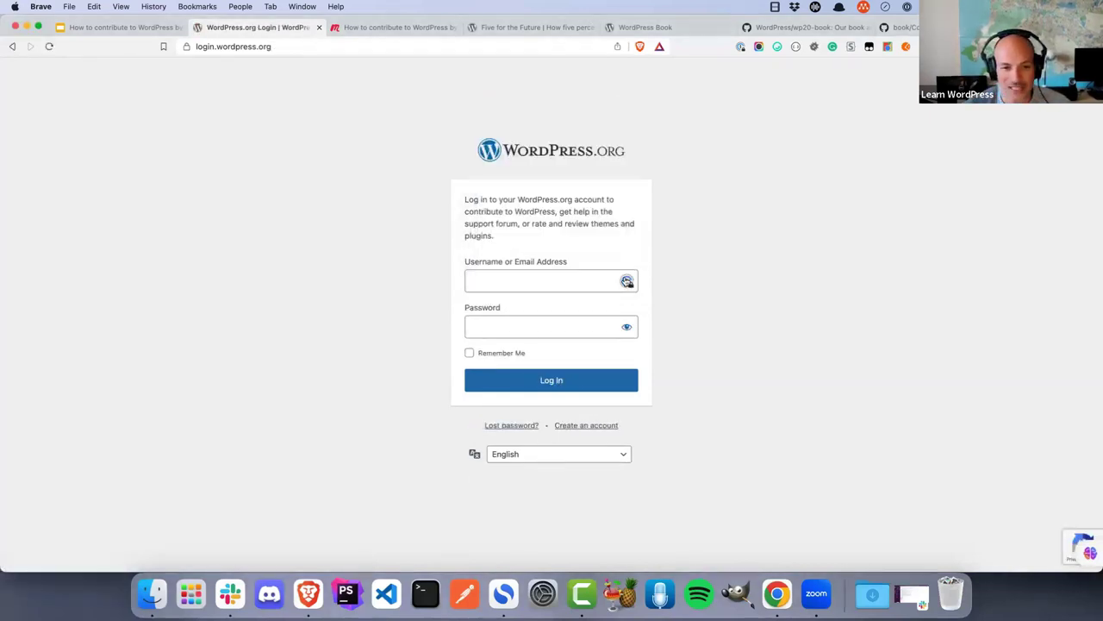
{"action": "left_click", "coordinate": [550, 331]}
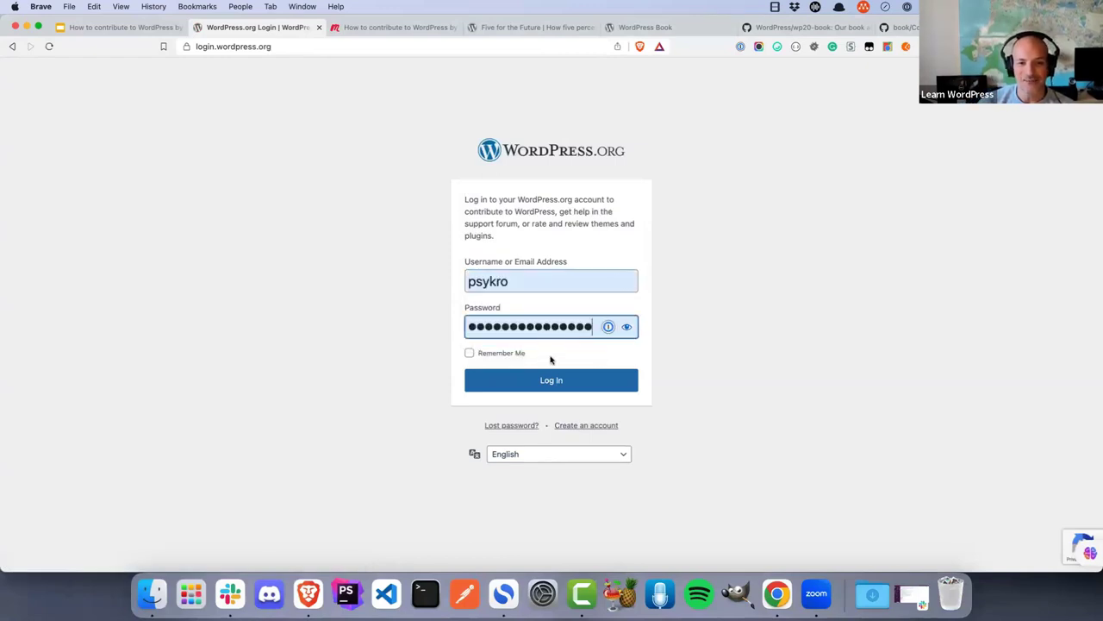
{"action": "left_click", "coordinate": [552, 380]}
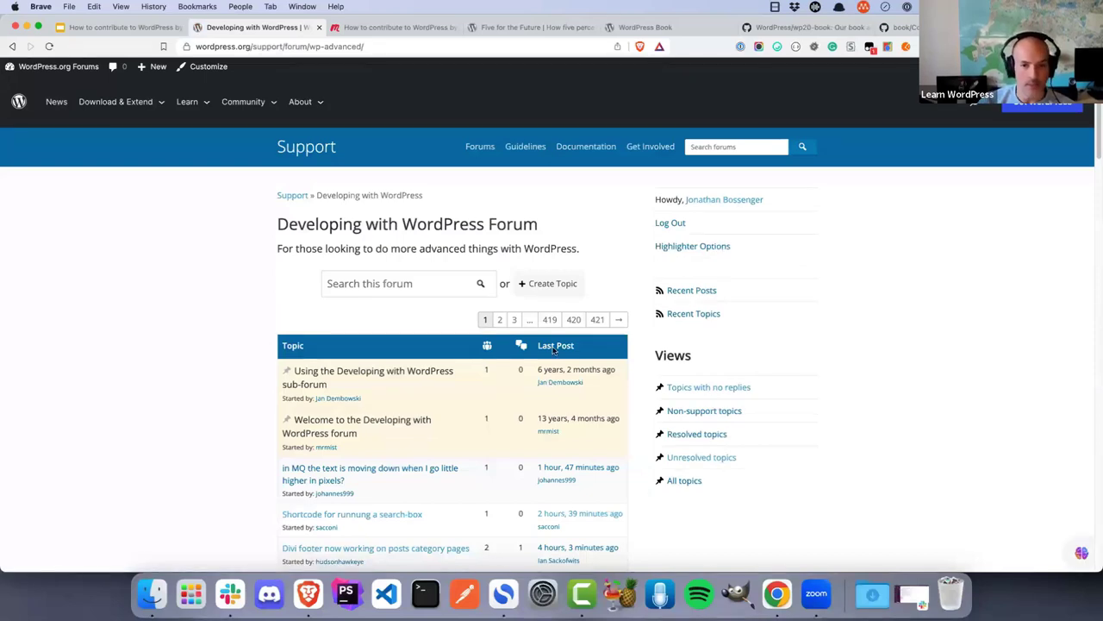
{"action": "left_click", "coordinate": [552, 293]}
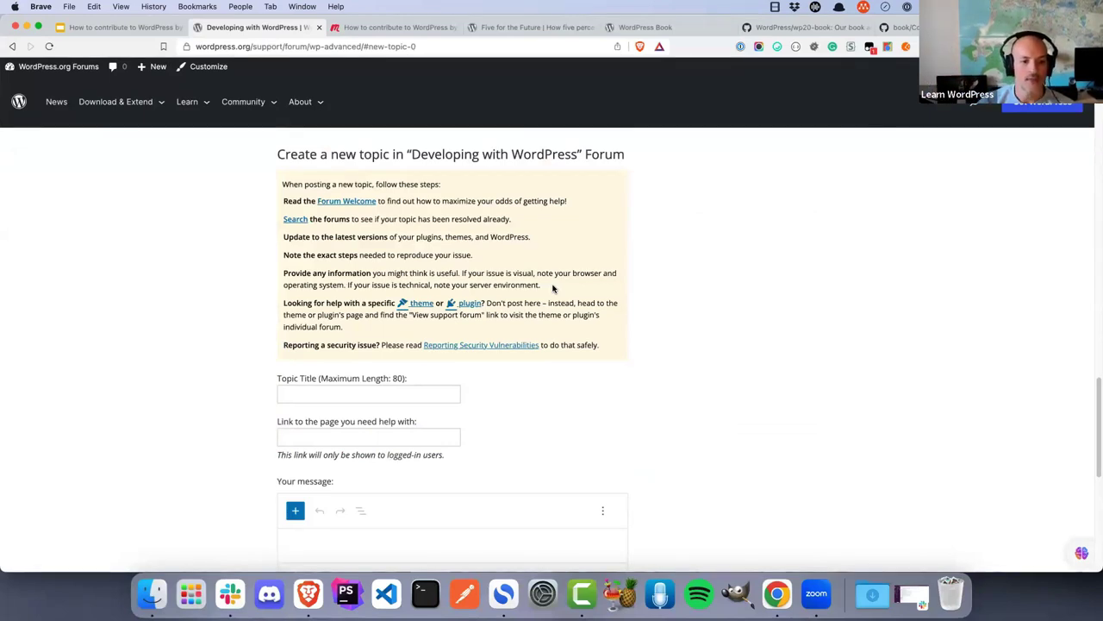
{"action": "scroll", "coordinate": [554, 289], "scroll_direction": "down", "scroll_amount": 1}
{"action": "left_click", "coordinate": [341, 358]}
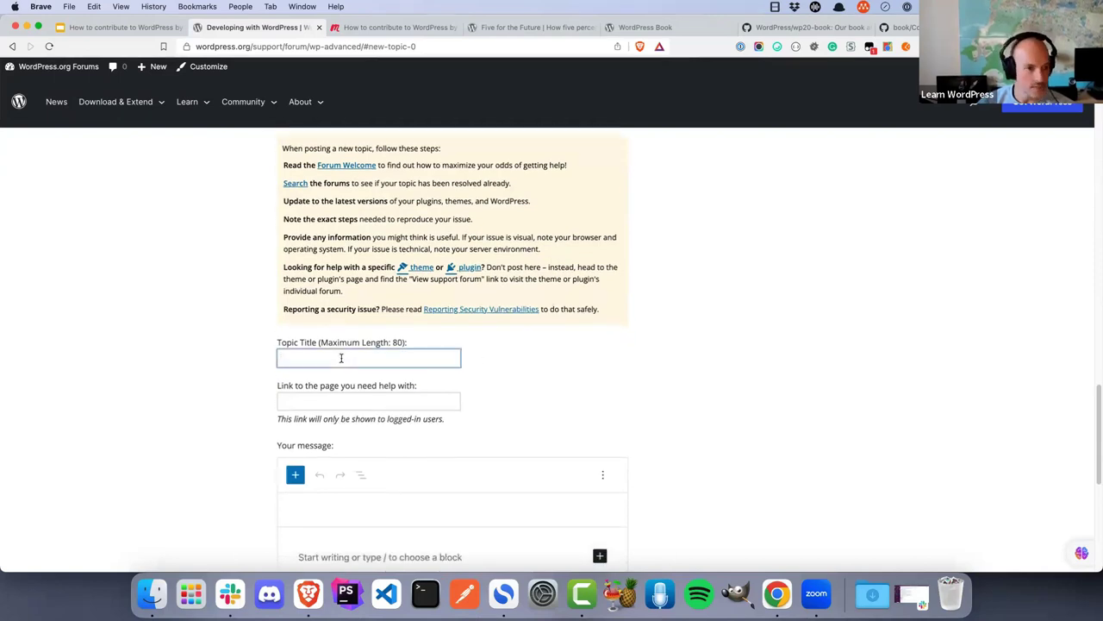
{"action": "left_click", "coordinate": [343, 400]}
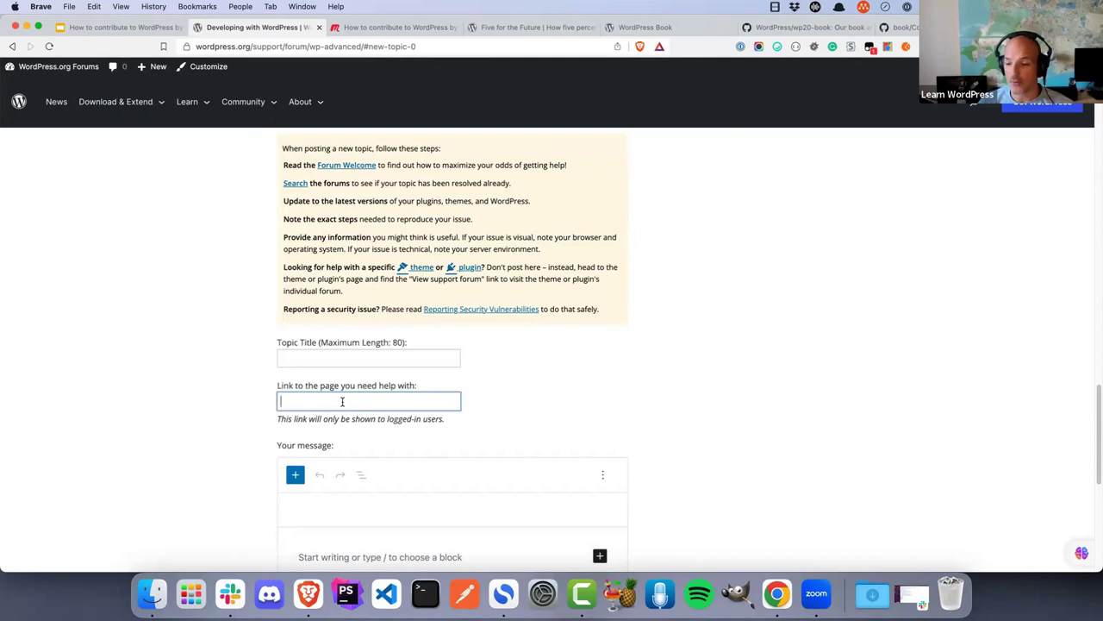
{"action": "scroll", "coordinate": [382, 487], "scroll_direction": "down", "scroll_amount": 3}
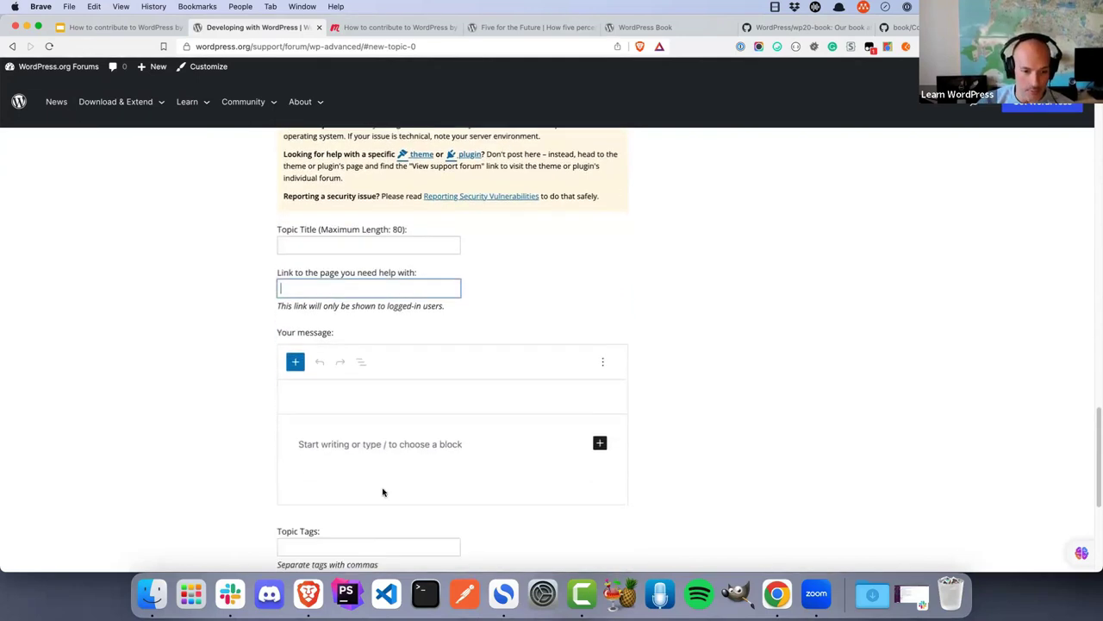
{"action": "scroll", "coordinate": [383, 493], "scroll_direction": "down", "scroll_amount": 1}
{"action": "left_click", "coordinate": [354, 407]}
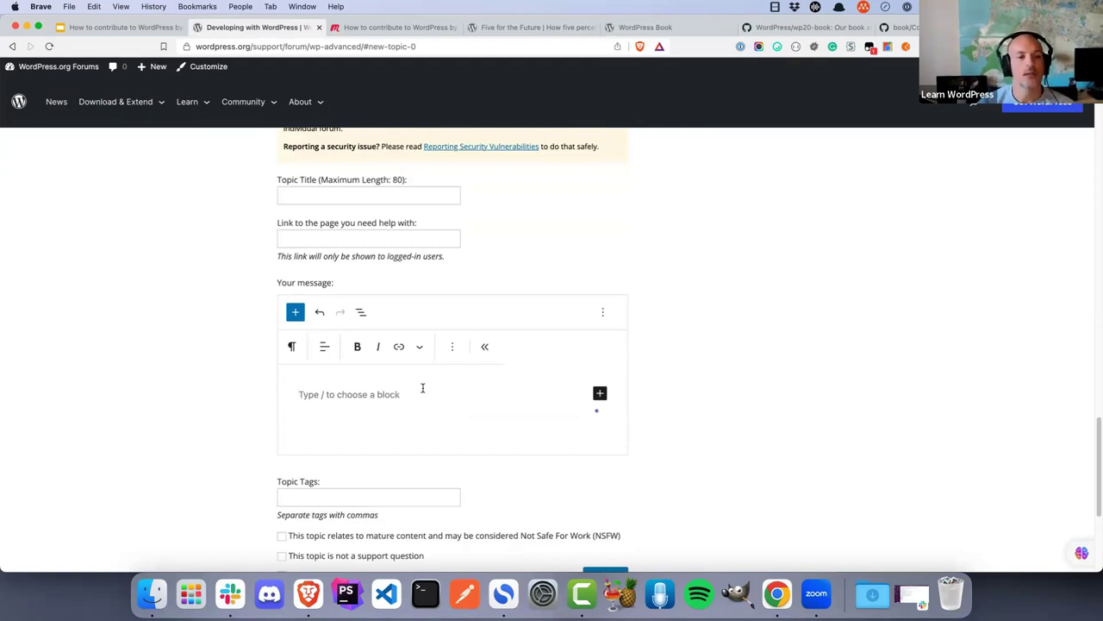
{"action": "scroll", "coordinate": [422, 388], "scroll_direction": "up", "scroll_amount": 10}
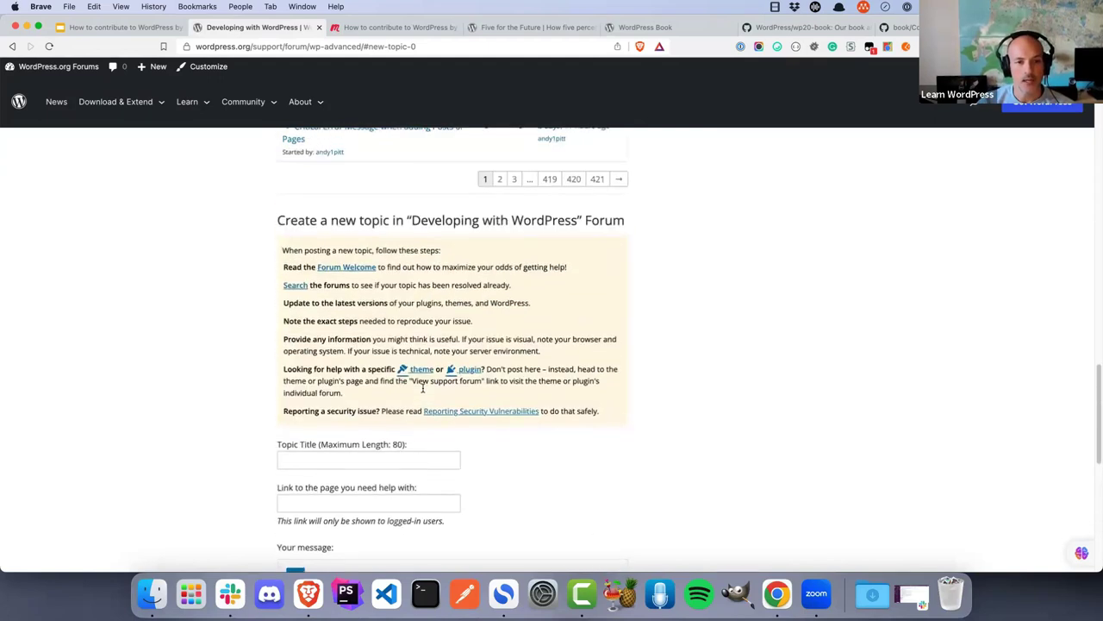
{"action": "scroll", "coordinate": [422, 391], "scroll_direction": "up", "scroll_amount": 10}
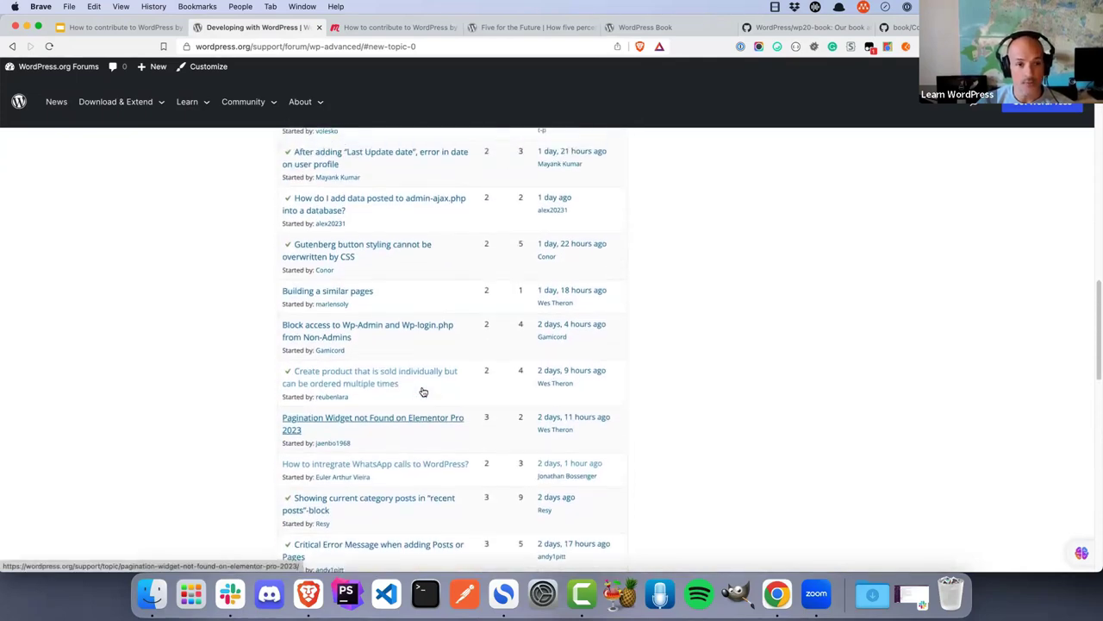
{"action": "scroll", "coordinate": [423, 392], "scroll_direction": "up", "scroll_amount": 10}
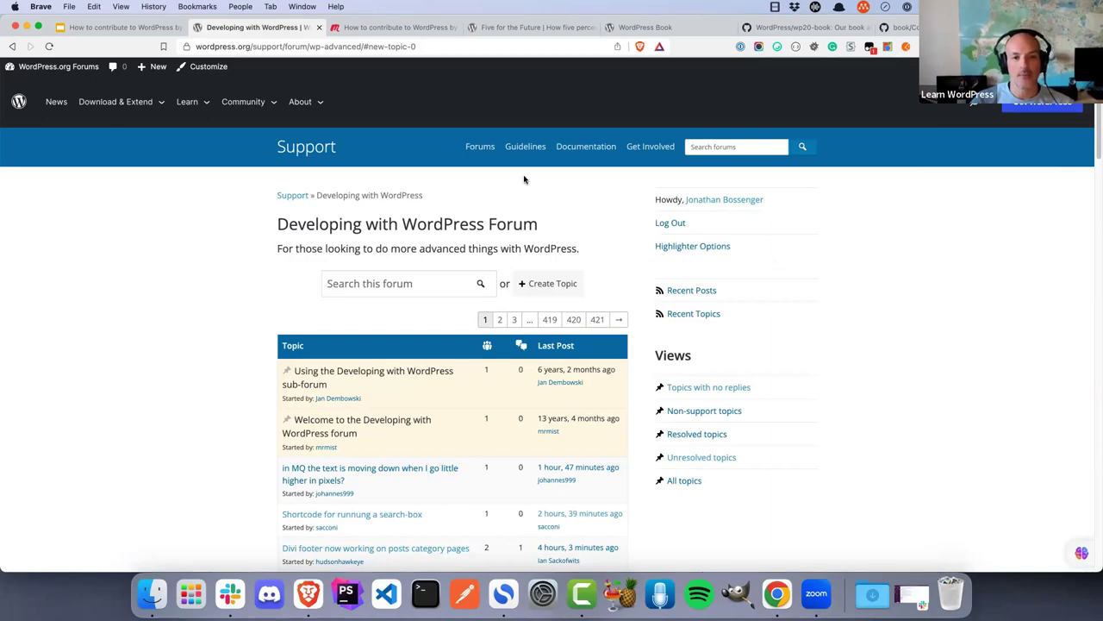
{"action": "left_click", "coordinate": [480, 147]}
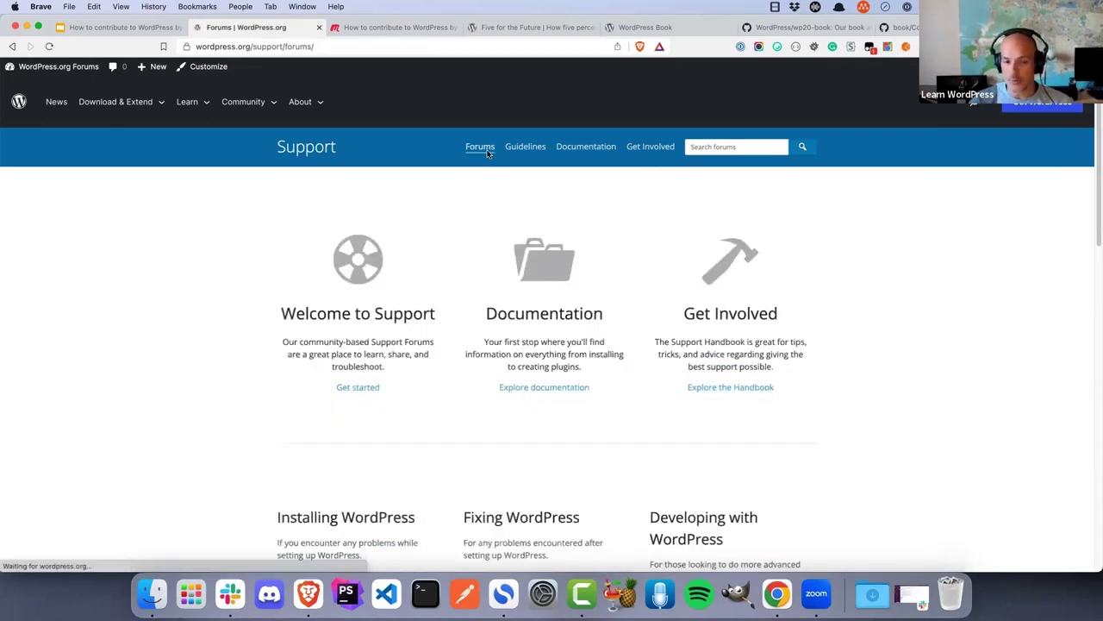
{"action": "scroll", "coordinate": [618, 273], "scroll_direction": "down", "scroll_amount": 2}
{"action": "scroll", "coordinate": [618, 273], "scroll_direction": "down", "scroll_amount": 4}
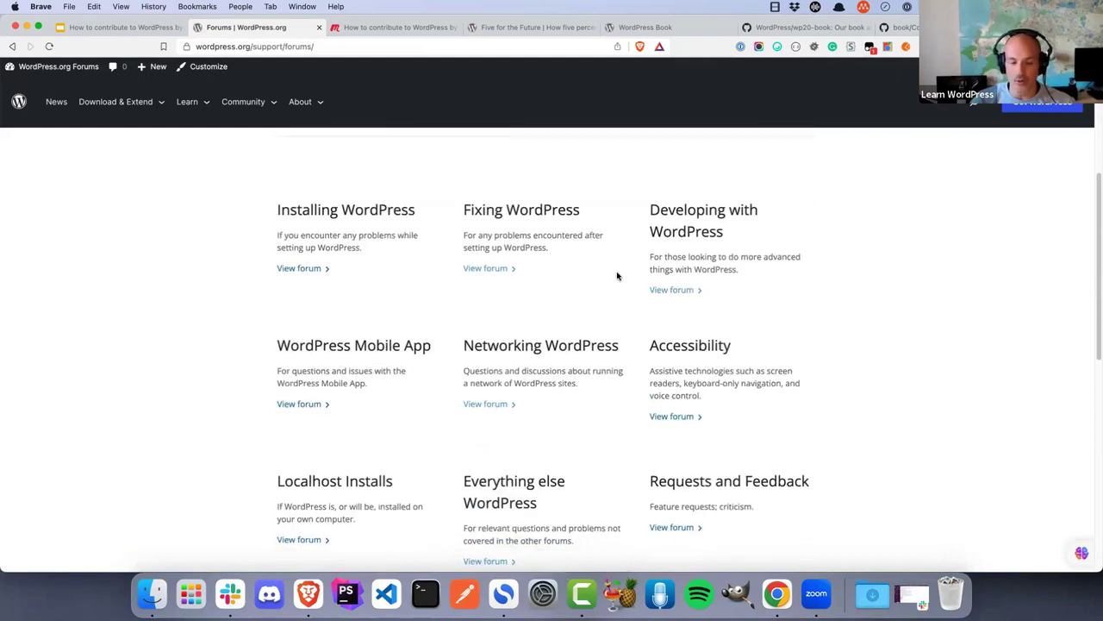
{"action": "left_click", "coordinate": [671, 290]}
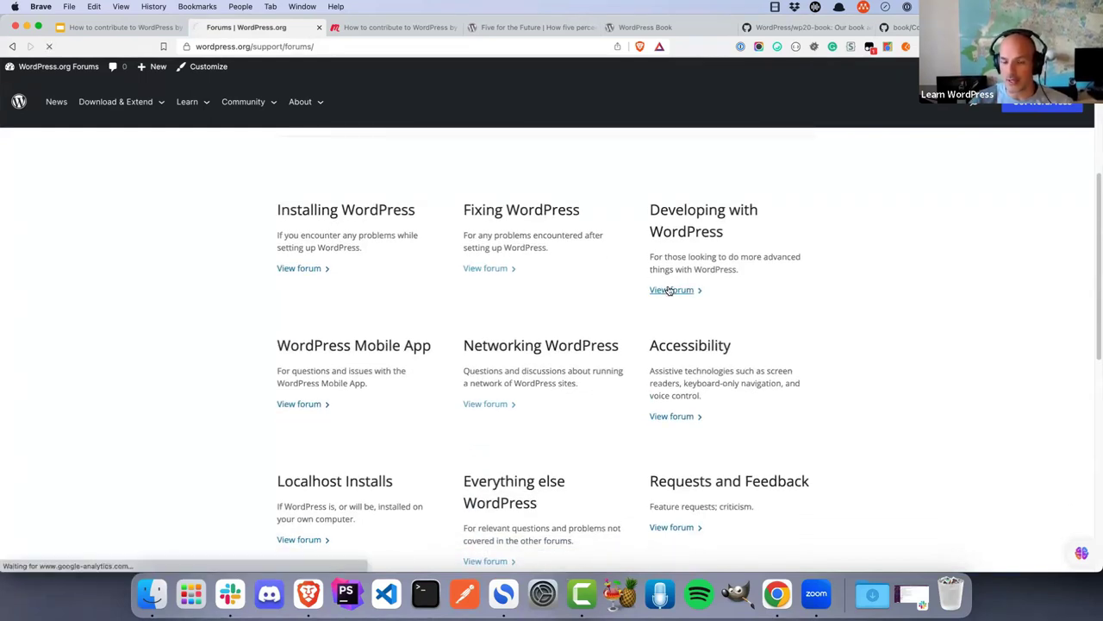
{"action": "scroll", "coordinate": [673, 321], "scroll_direction": "down", "scroll_amount": 3}
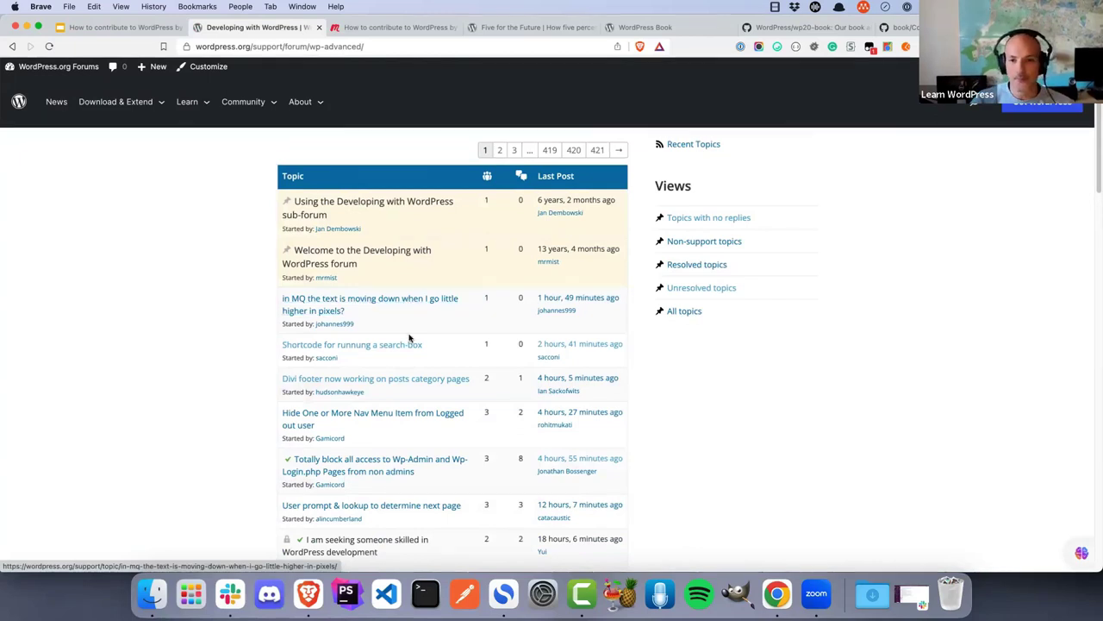
{"action": "scroll", "coordinate": [410, 337], "scroll_direction": "up", "scroll_amount": 3}
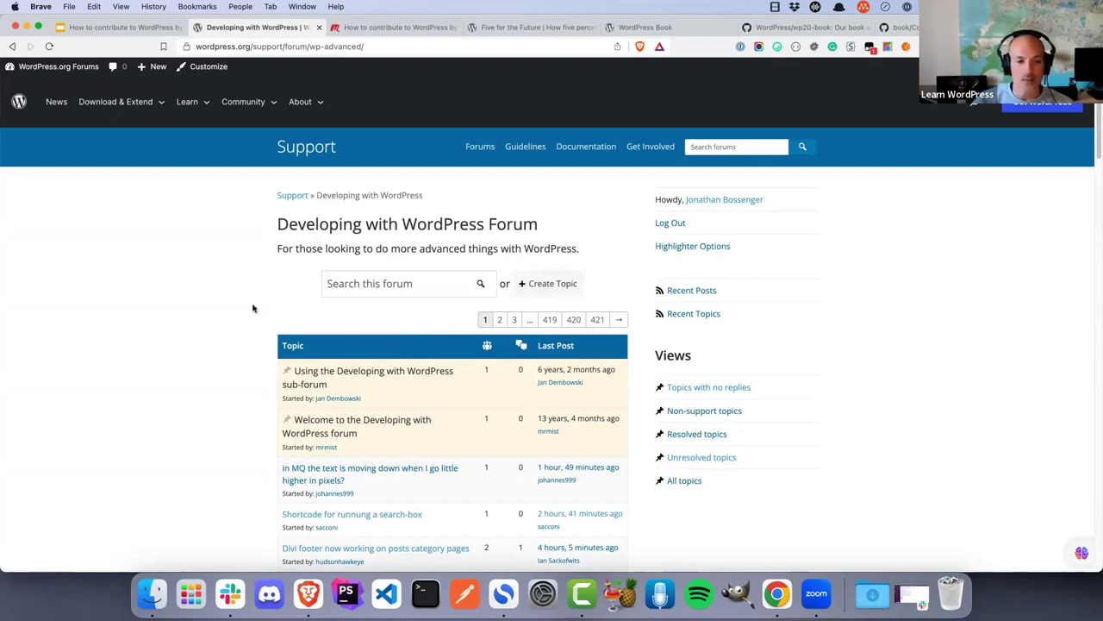
{"action": "scroll", "coordinate": [250, 308], "scroll_direction": "down", "scroll_amount": 1}
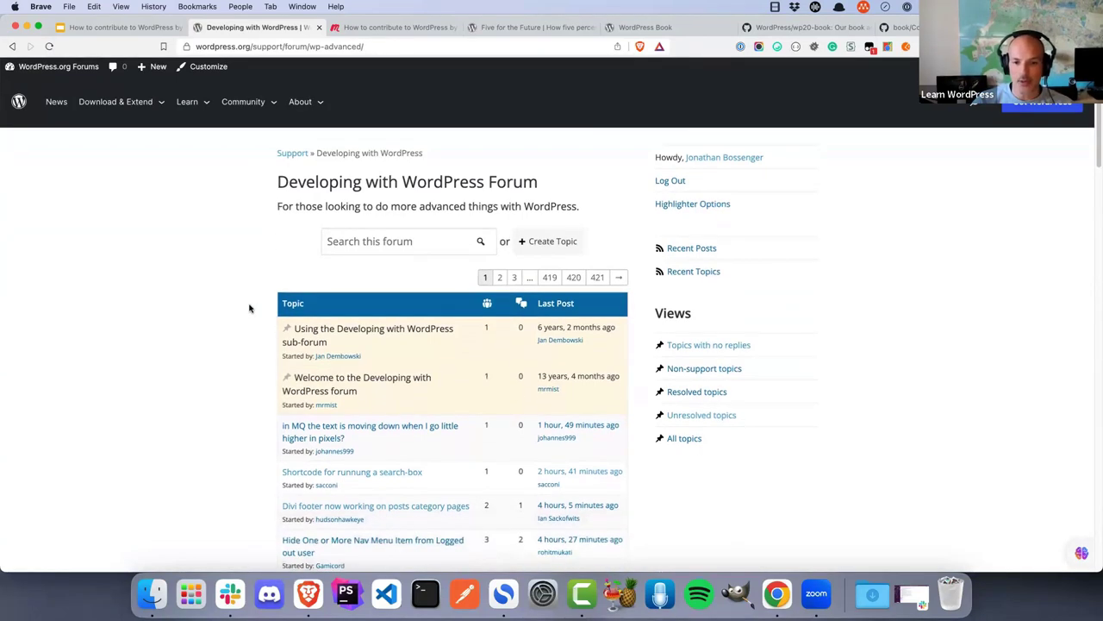
{"action": "scroll", "coordinate": [250, 308], "scroll_direction": "up", "scroll_amount": 1}
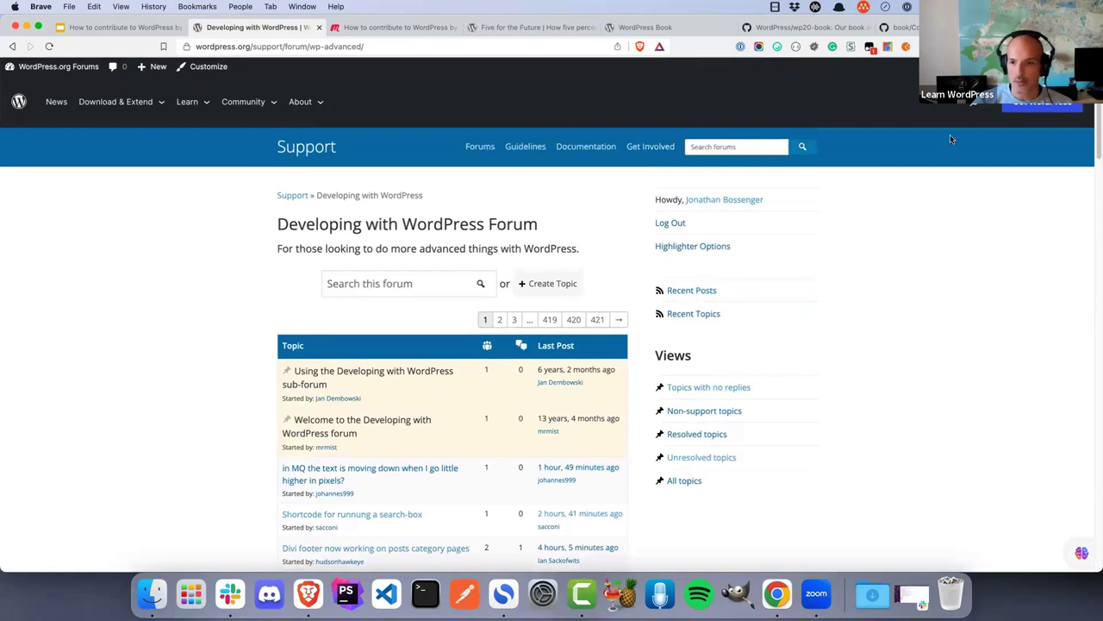
Open 'impossible to center logo – due to custom css?' from your profile's Replies Created list
{"action": "left_click", "coordinate": [733, 203]}
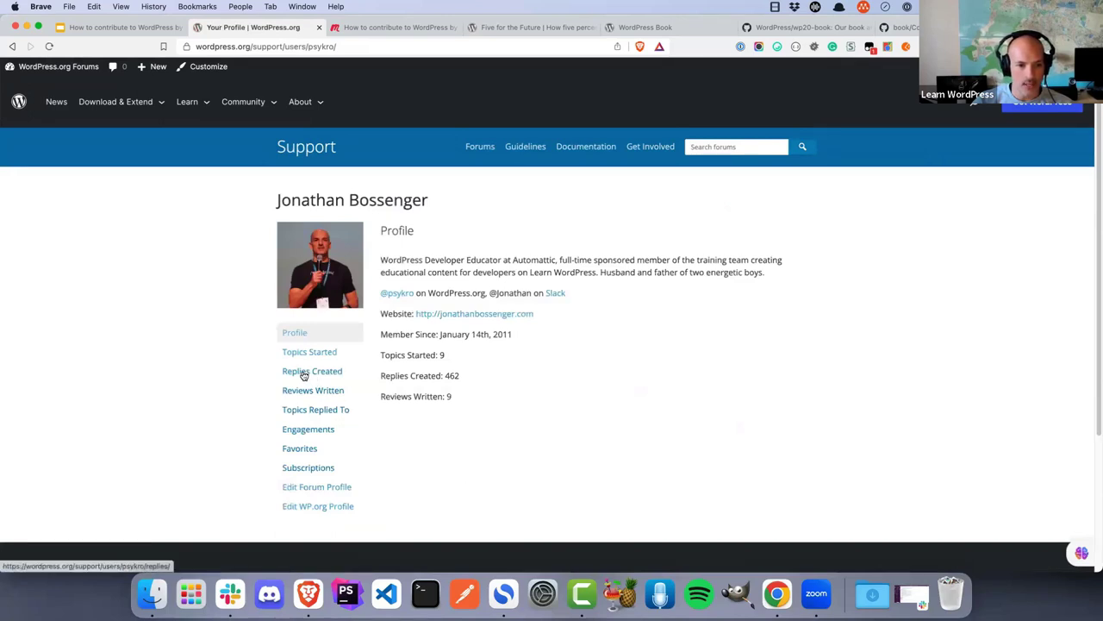
{"action": "left_click", "coordinate": [13, 49]}
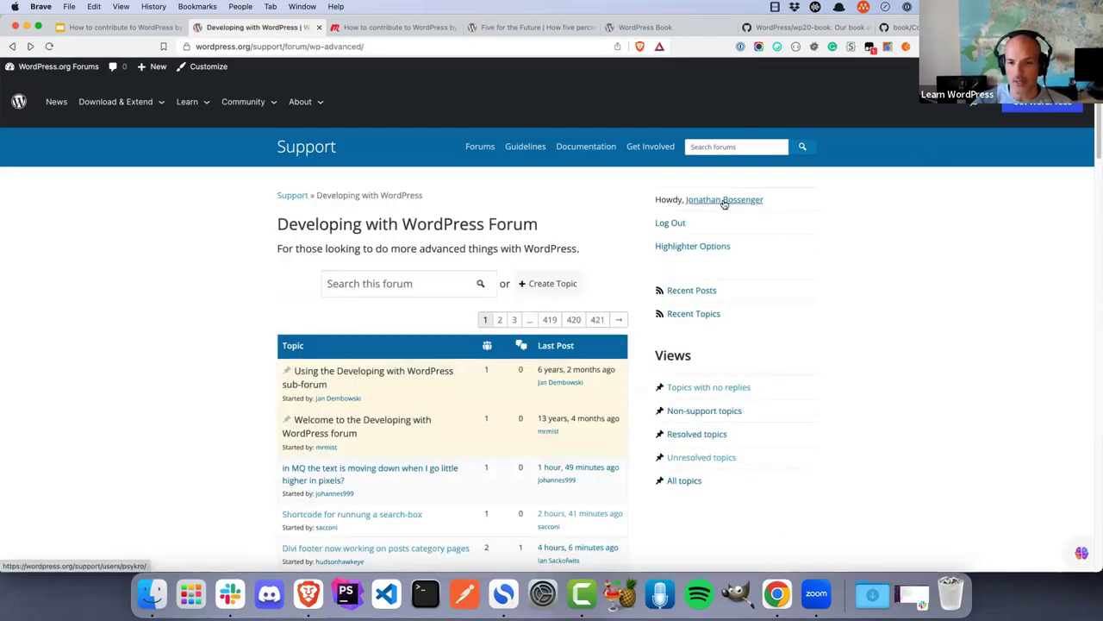
{"action": "left_click", "coordinate": [724, 200]}
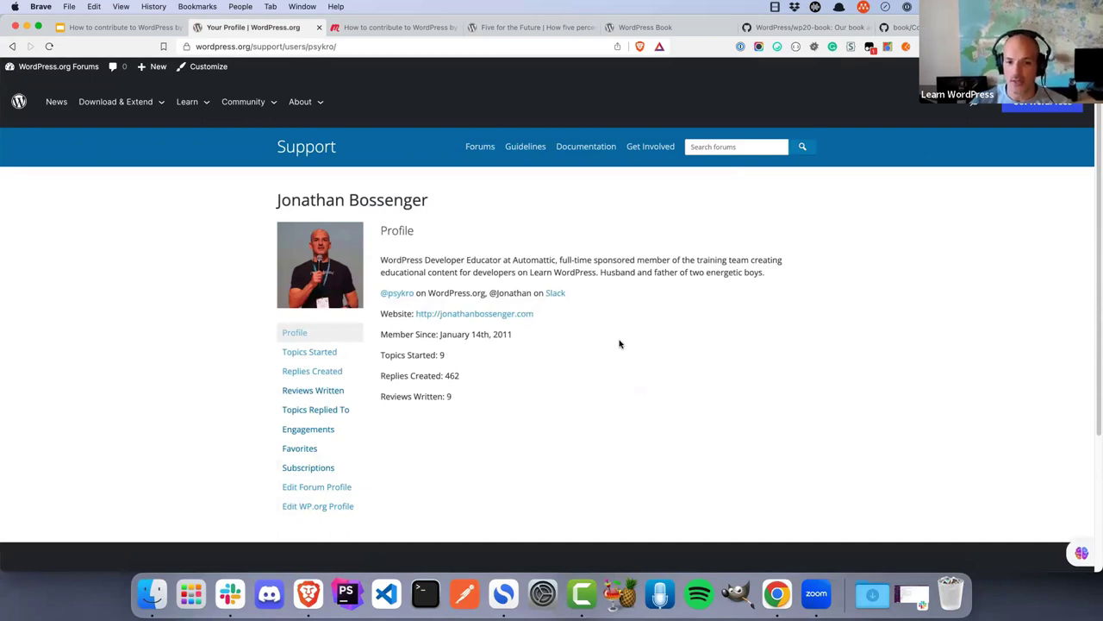
{"action": "left_click", "coordinate": [324, 373]}
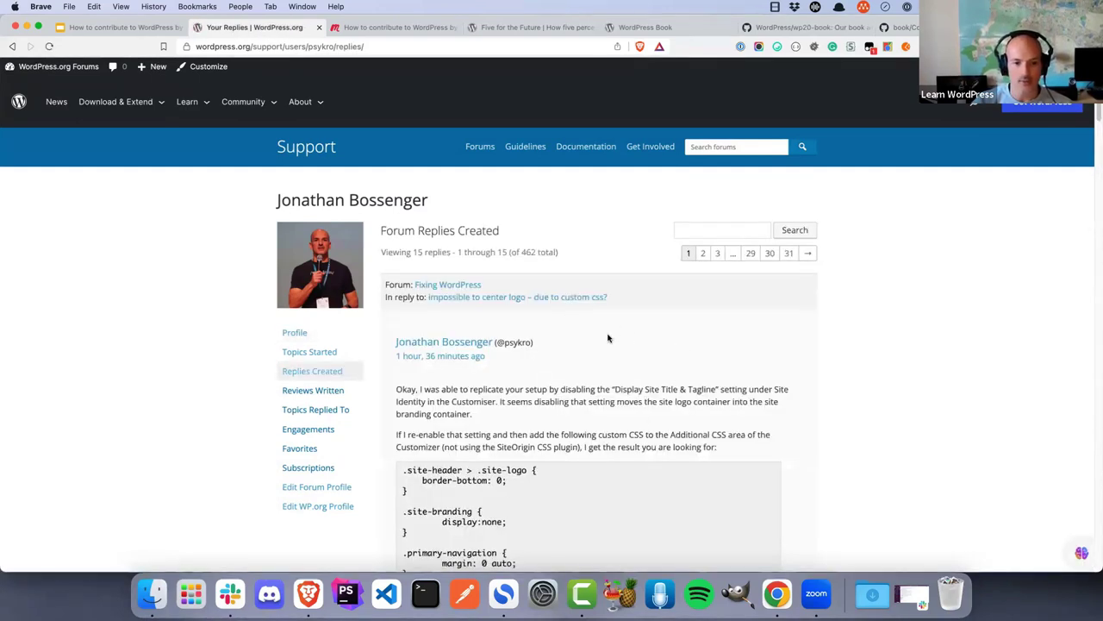
{"action": "scroll", "coordinate": [607, 337], "scroll_direction": "down", "scroll_amount": 1}
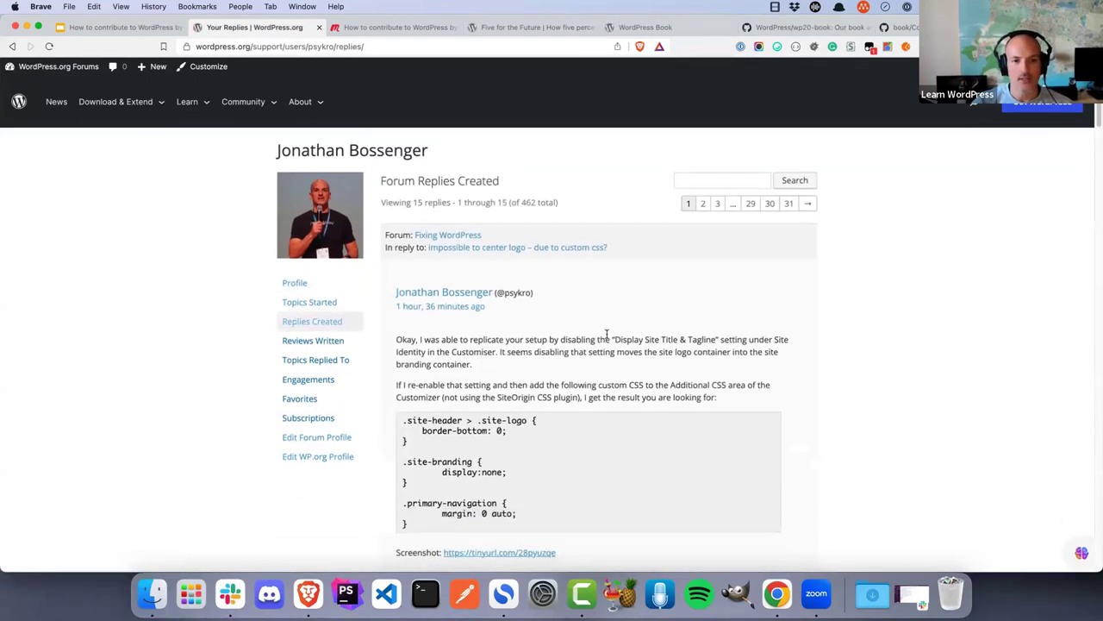
{"action": "left_click", "coordinate": [508, 248]}
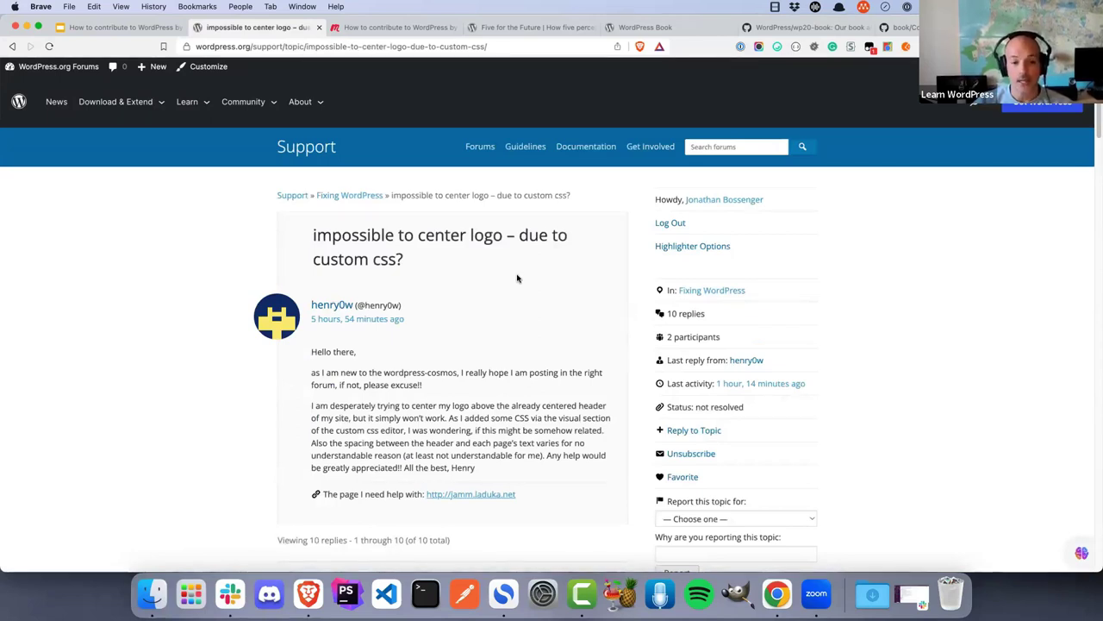
{"action": "scroll", "coordinate": [517, 277], "scroll_direction": "down", "scroll_amount": 5}
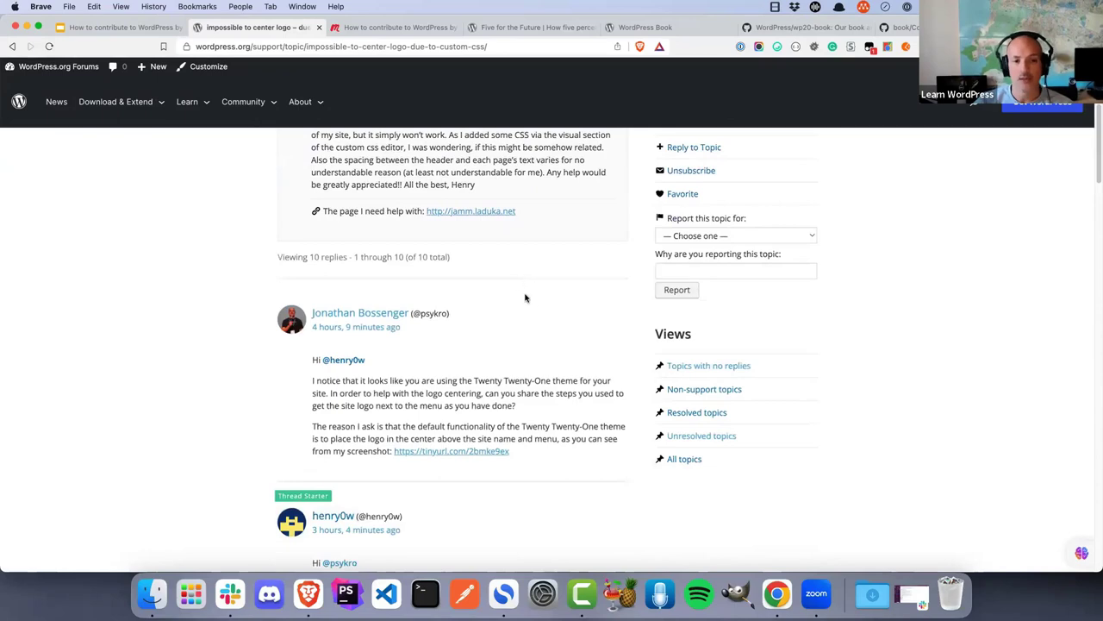
{"action": "scroll", "coordinate": [525, 297], "scroll_direction": "up", "scroll_amount": 5}
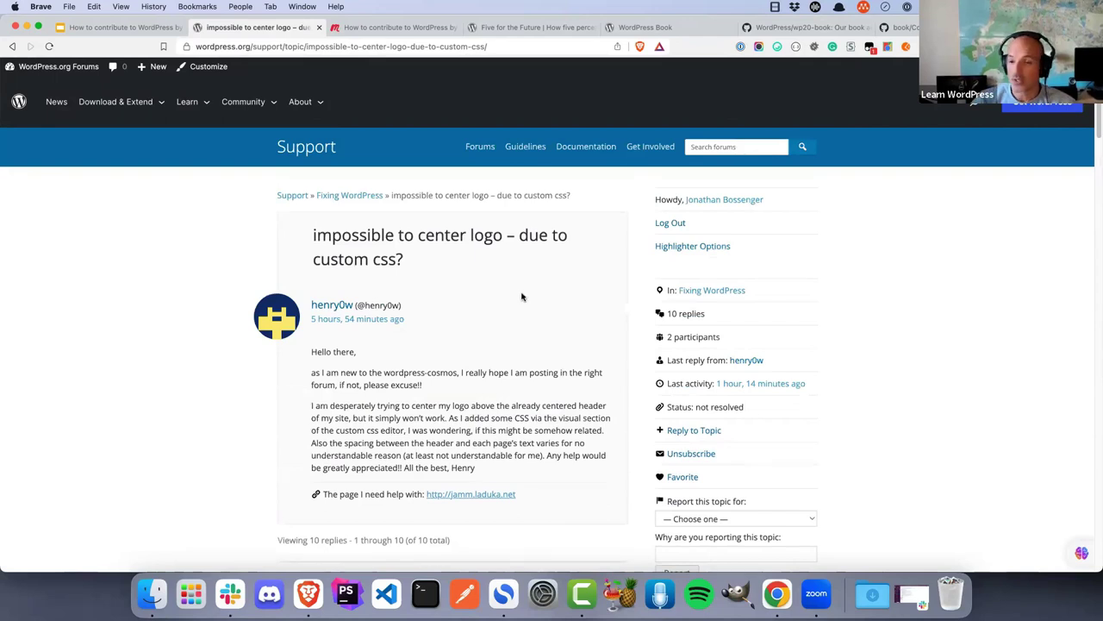
Return to the Fixing WordPress forum via the breadcrumb and browse its topic list
{"action": "left_click", "coordinate": [360, 197]}
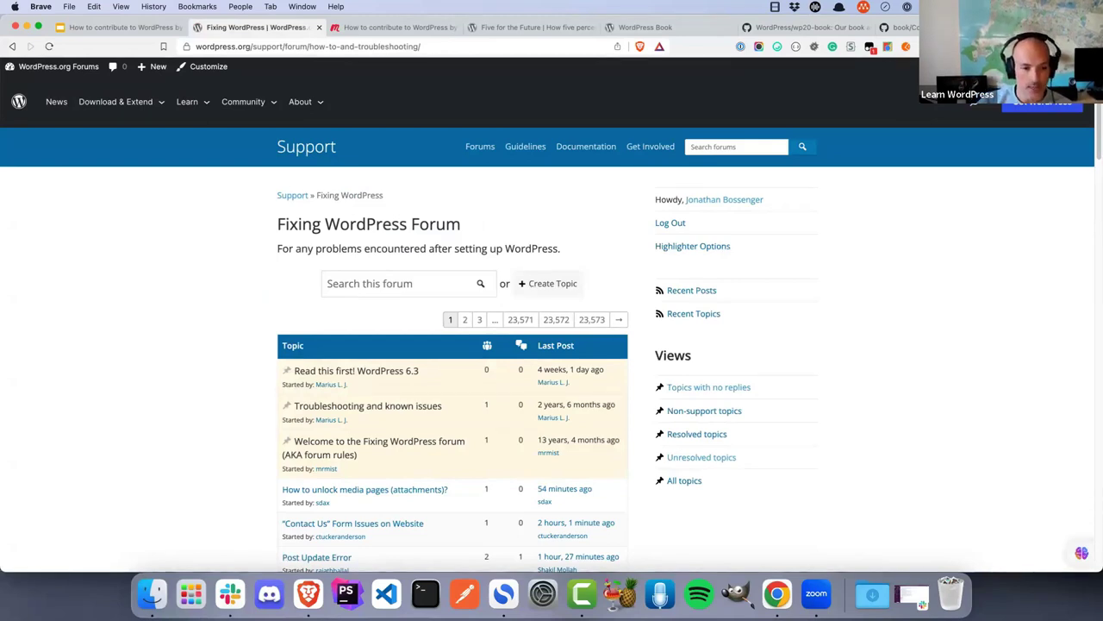
{"action": "scroll", "coordinate": [244, 337], "scroll_direction": "down", "scroll_amount": 2}
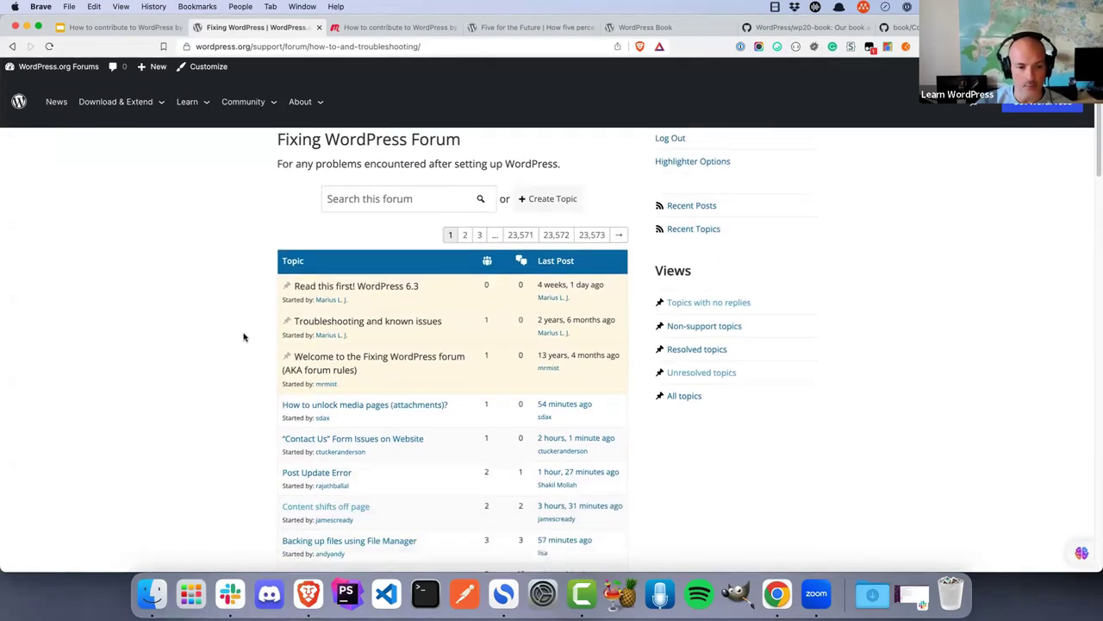
{"action": "scroll", "coordinate": [244, 337], "scroll_direction": "down", "scroll_amount": 5}
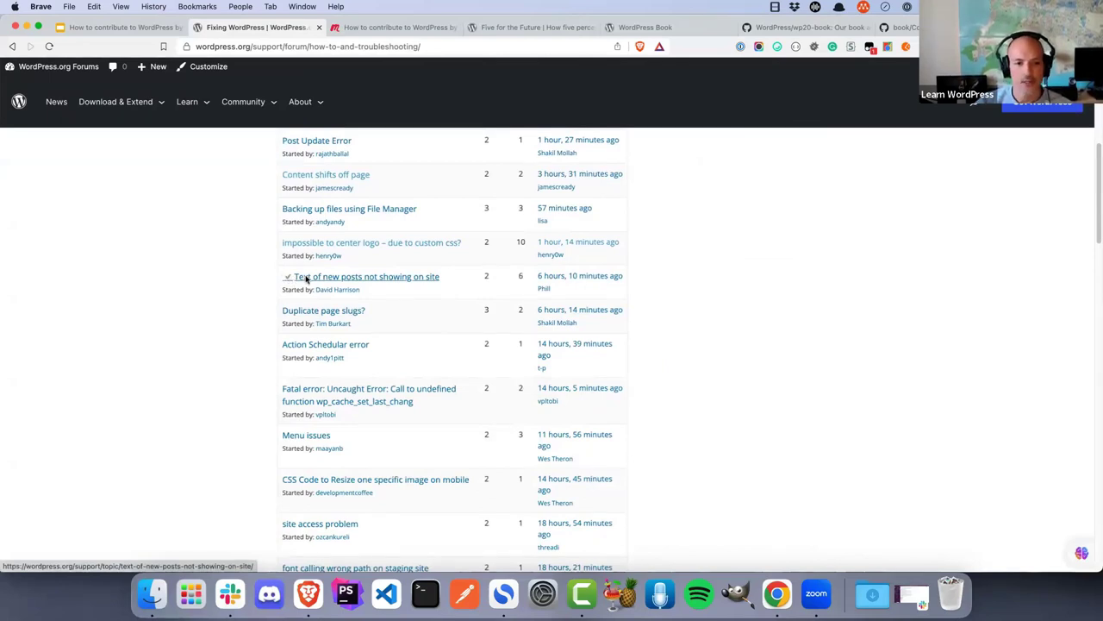
{"action": "left_click", "coordinate": [306, 278]}
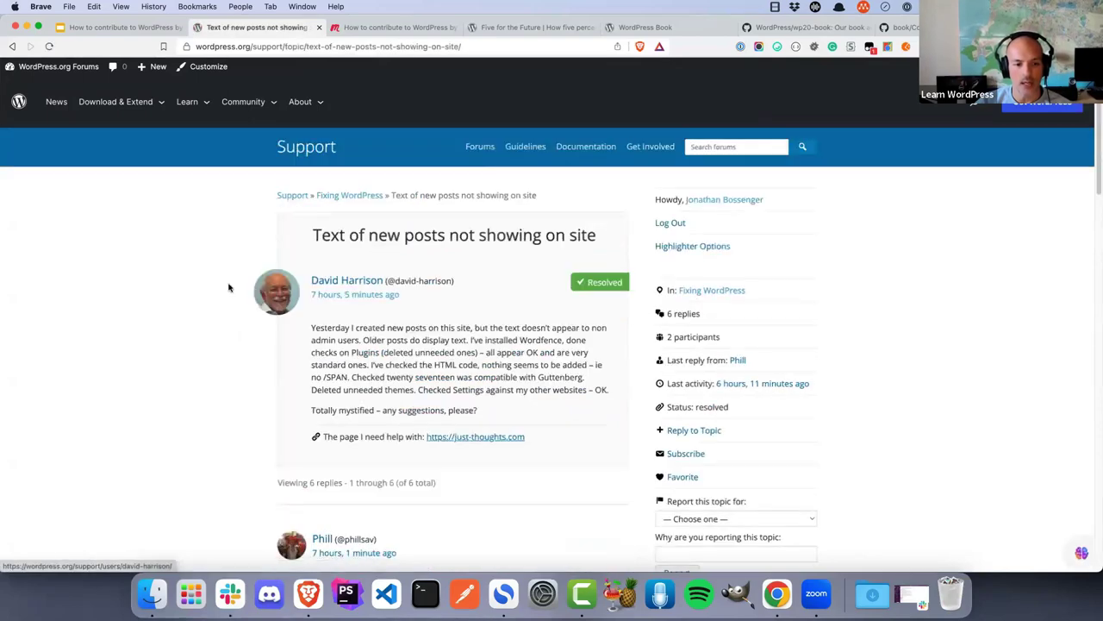
{"action": "scroll", "coordinate": [229, 287], "scroll_direction": "down", "scroll_amount": 3}
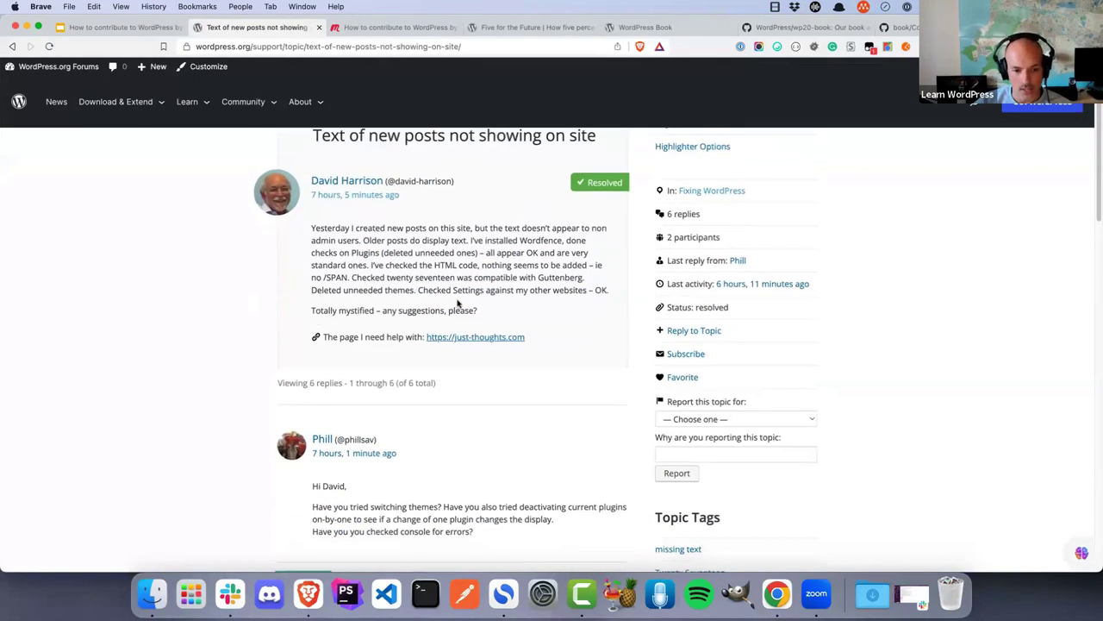
{"action": "scroll", "coordinate": [478, 272], "scroll_direction": "down", "scroll_amount": 10}
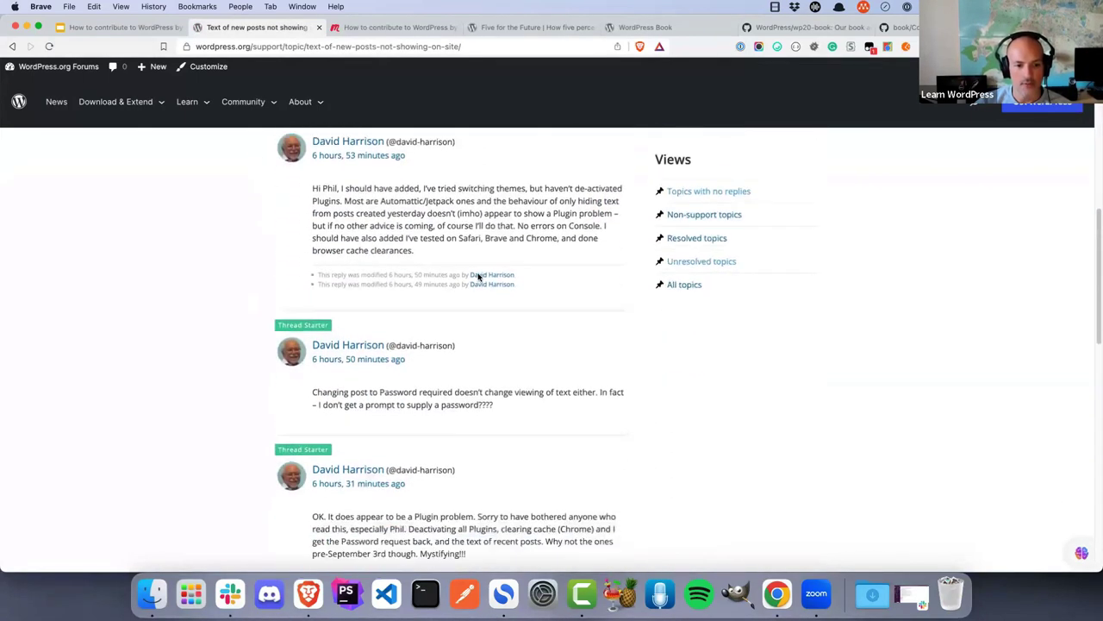
{"action": "scroll", "coordinate": [478, 275], "scroll_direction": "down", "scroll_amount": 9}
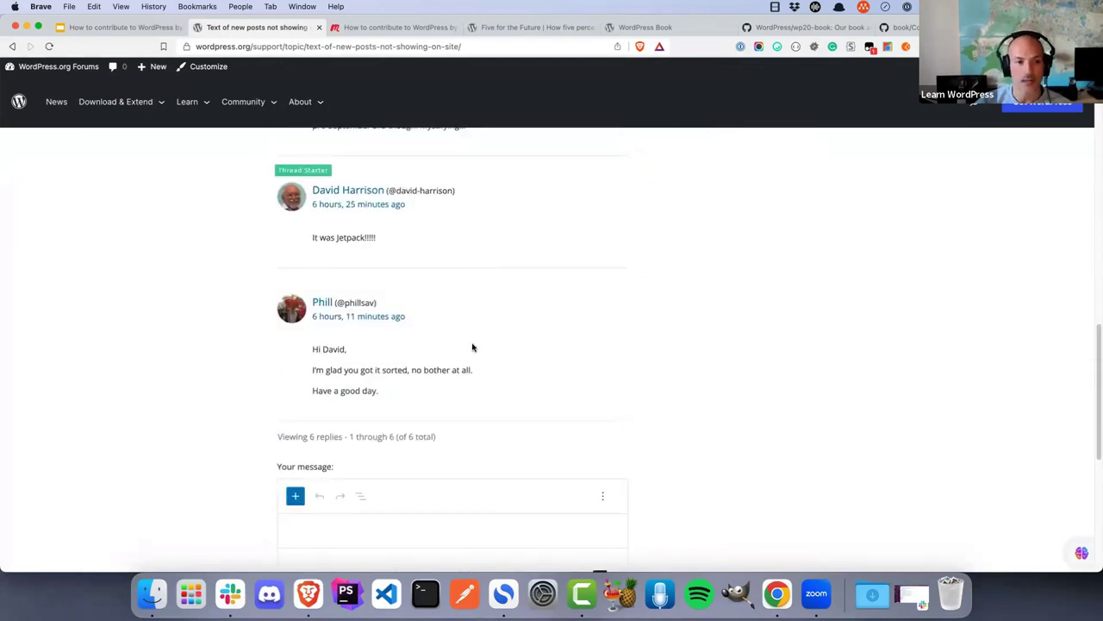
{"action": "scroll", "coordinate": [813, 357], "scroll_direction": "up", "scroll_amount": 12}
{"action": "scroll", "coordinate": [813, 357], "scroll_direction": "up", "scroll_amount": 6}
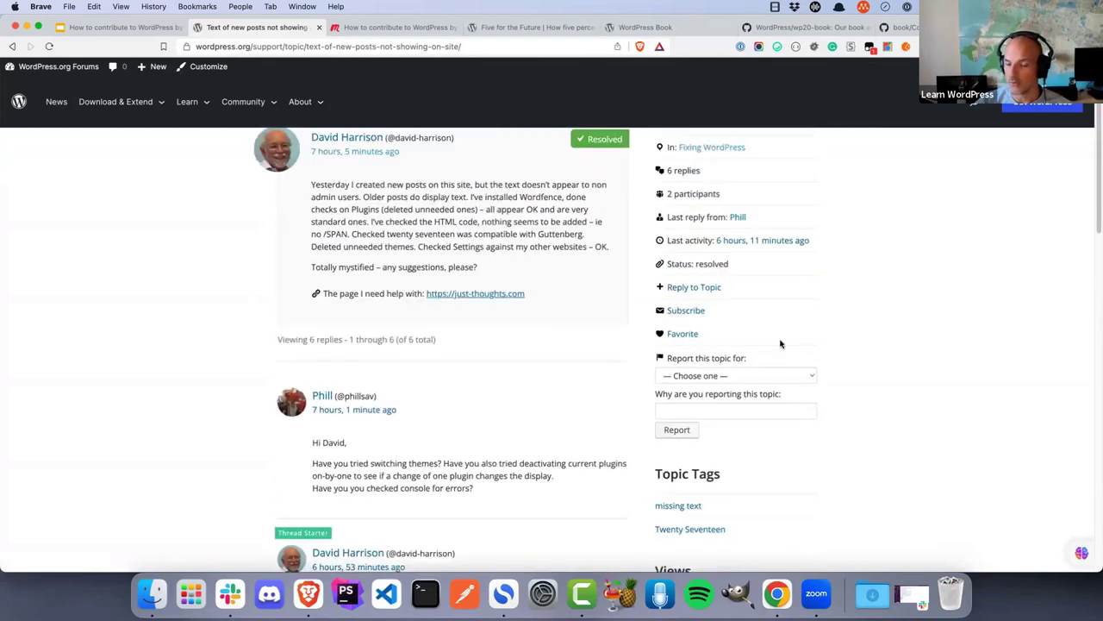
{"action": "scroll", "coordinate": [783, 328], "scroll_direction": "up", "scroll_amount": 1}
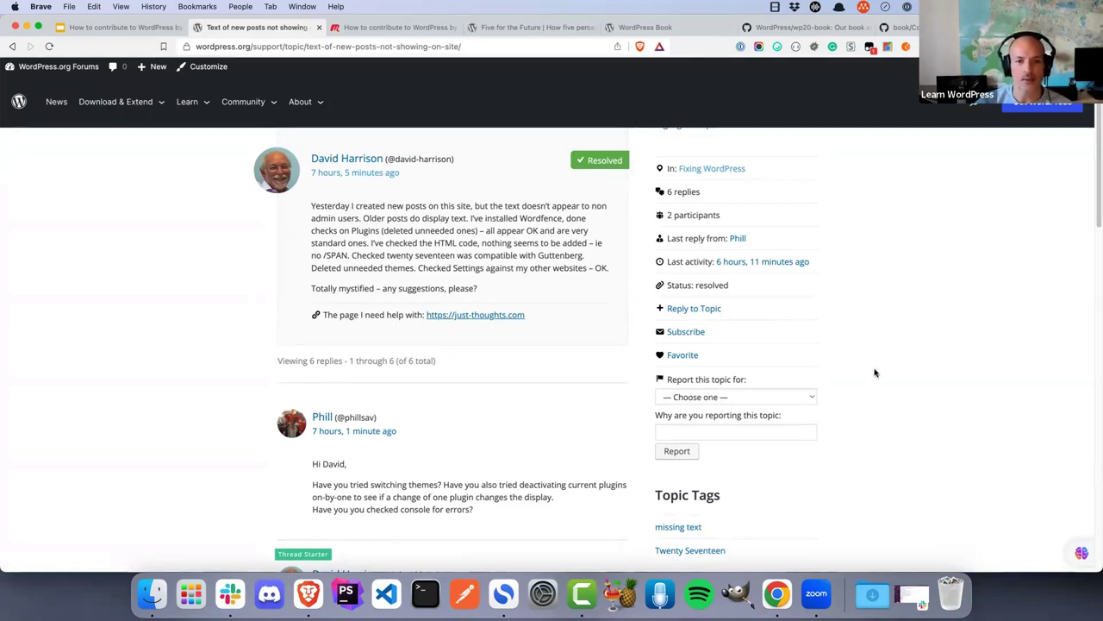
{"action": "scroll", "coordinate": [875, 372], "scroll_direction": "up", "scroll_amount": 3}
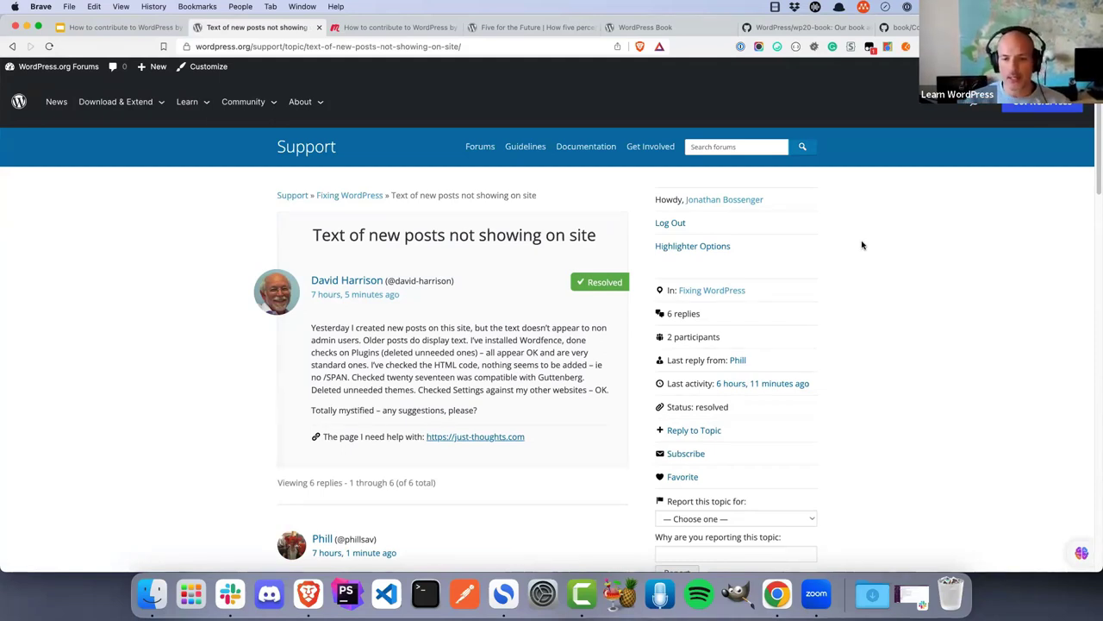
{"action": "left_click", "coordinate": [366, 197]}
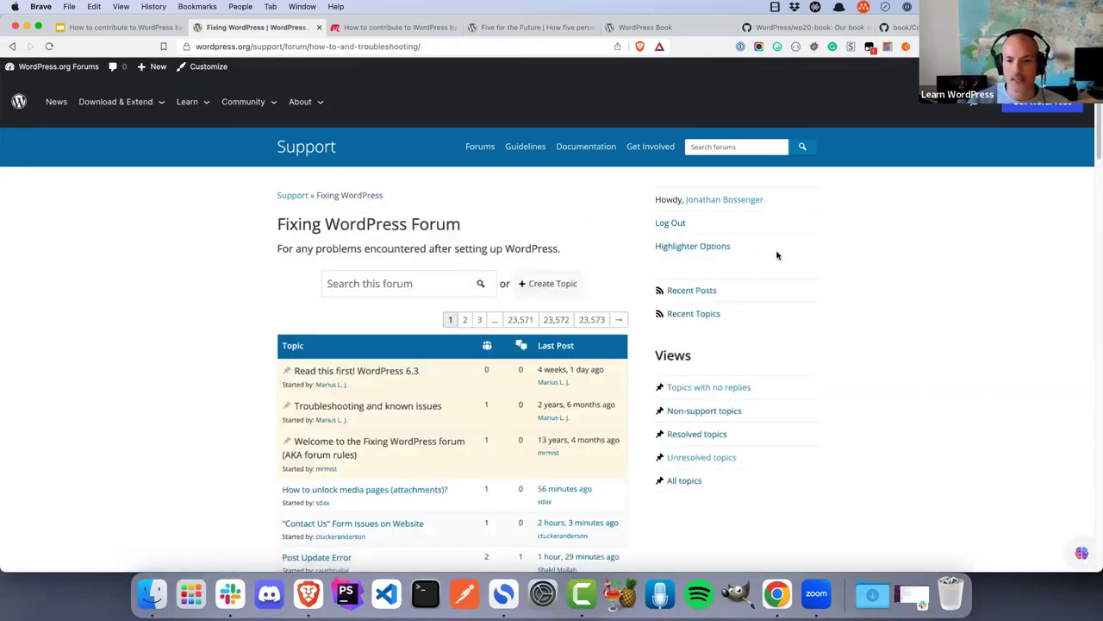
{"action": "scroll", "coordinate": [855, 257], "scroll_direction": "down", "scroll_amount": 3}
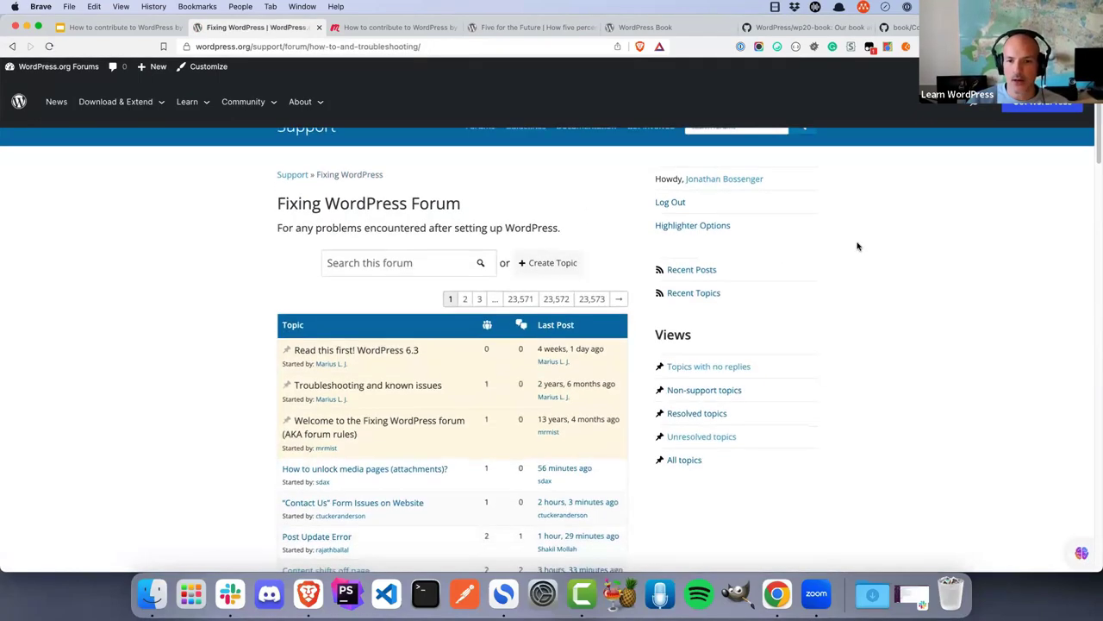
{"action": "scroll", "coordinate": [857, 247], "scroll_direction": "down", "scroll_amount": 1}
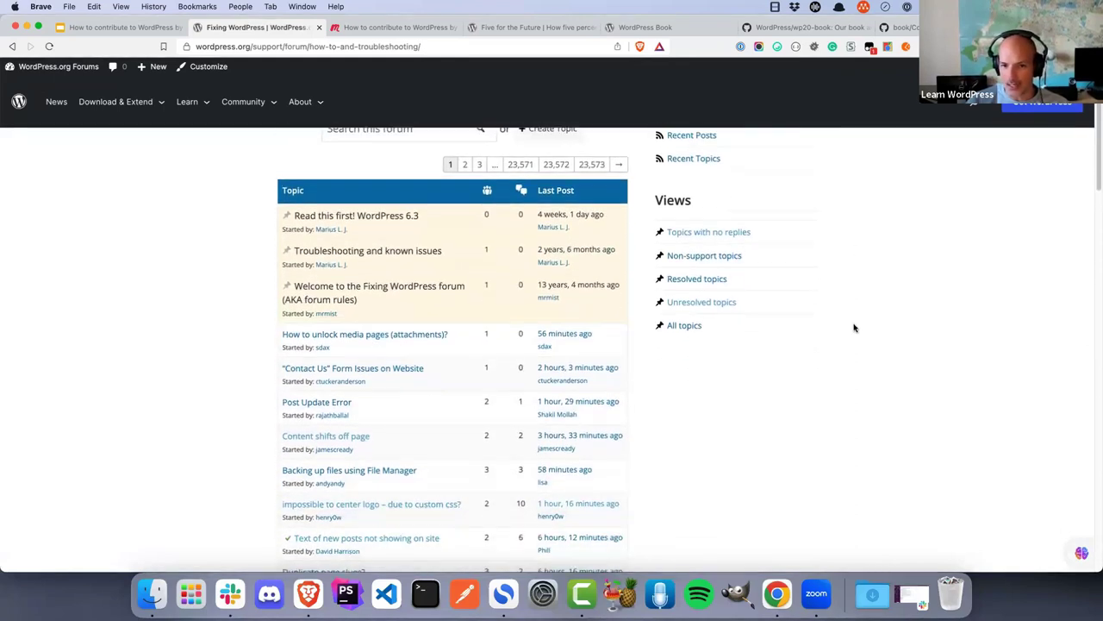
Show the sidebar's 'Topics with no replies' view and browse the unanswered topics
{"action": "left_click", "coordinate": [719, 234]}
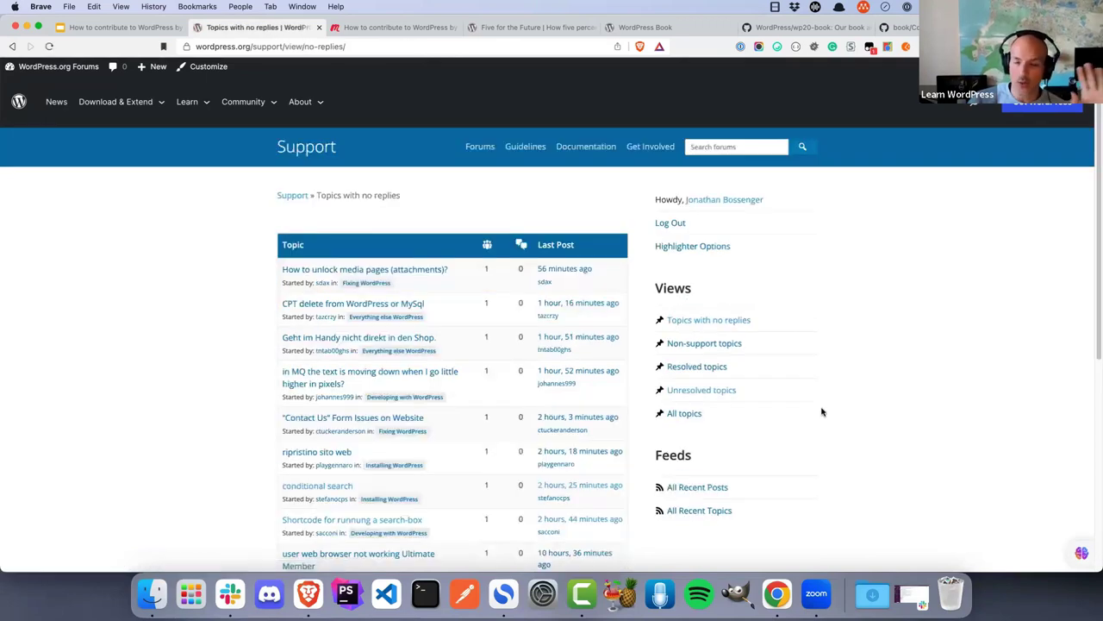
{"action": "scroll", "coordinate": [834, 382], "scroll_direction": "down", "scroll_amount": 3}
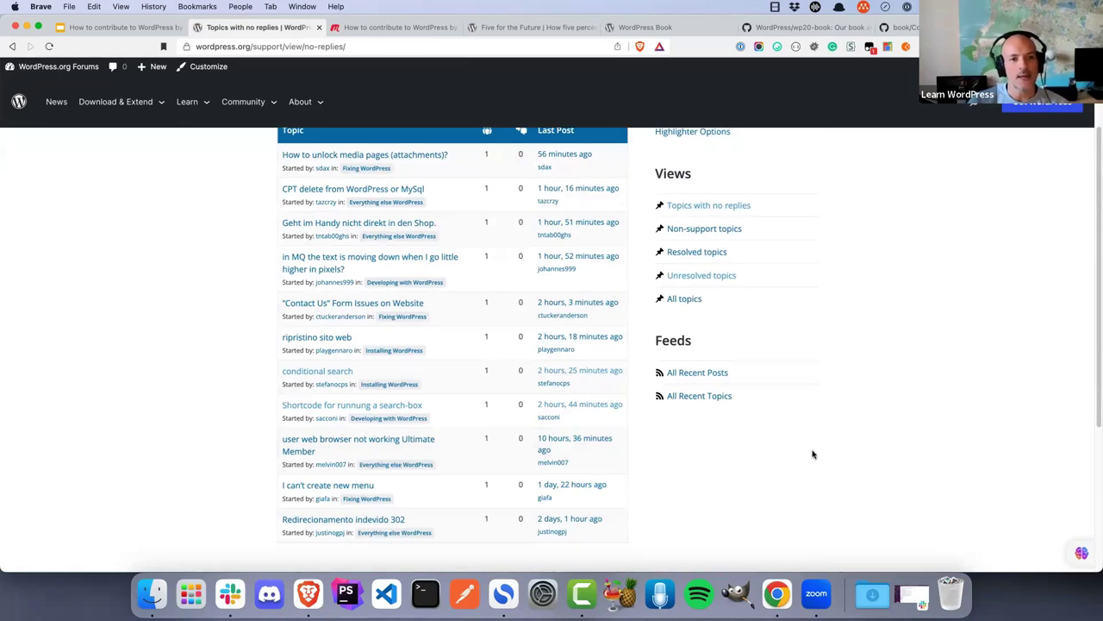
{"action": "scroll", "coordinate": [811, 453], "scroll_direction": "up", "scroll_amount": 1}
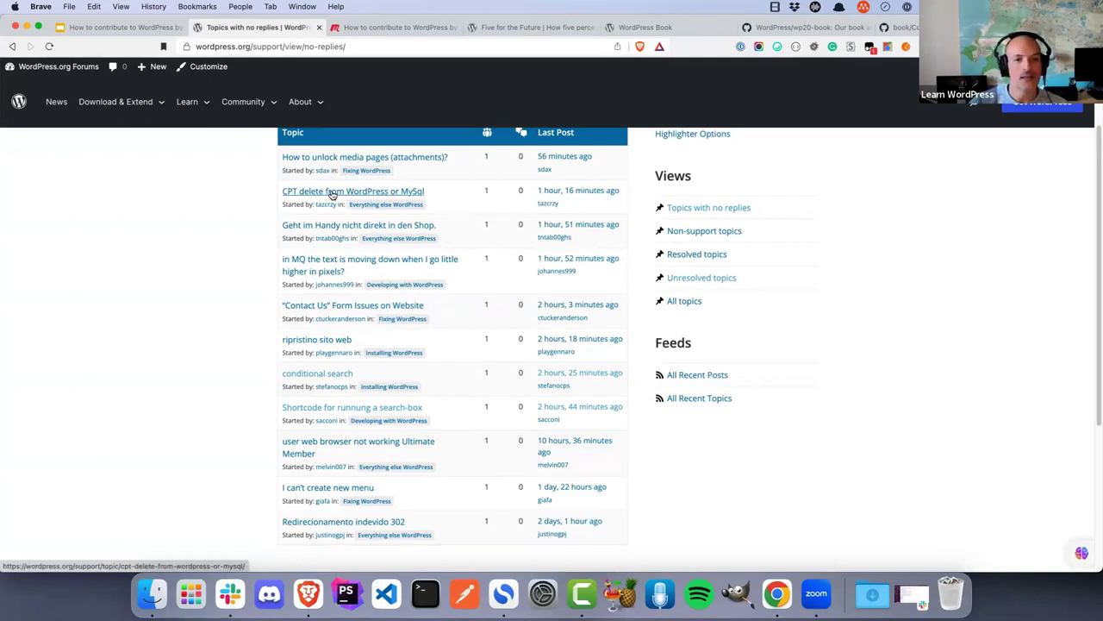
Open 'CPT delete from WordPress or MySql' and scroll down to its empty reply form
{"action": "left_click", "coordinate": [332, 193]}
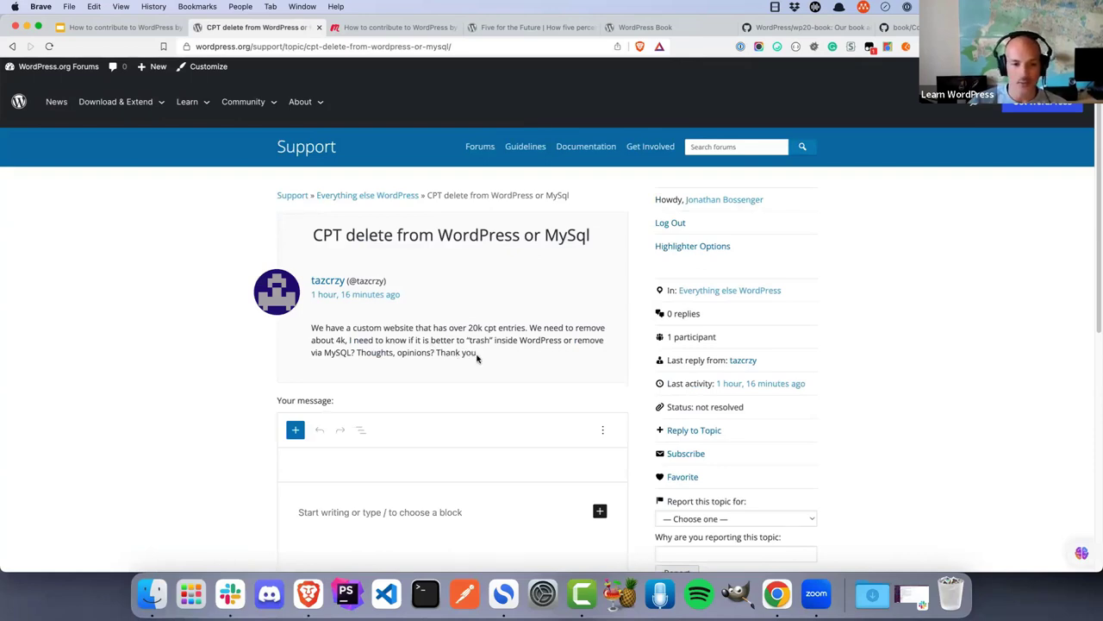
{"action": "scroll", "coordinate": [172, 326], "scroll_direction": "down", "scroll_amount": 1}
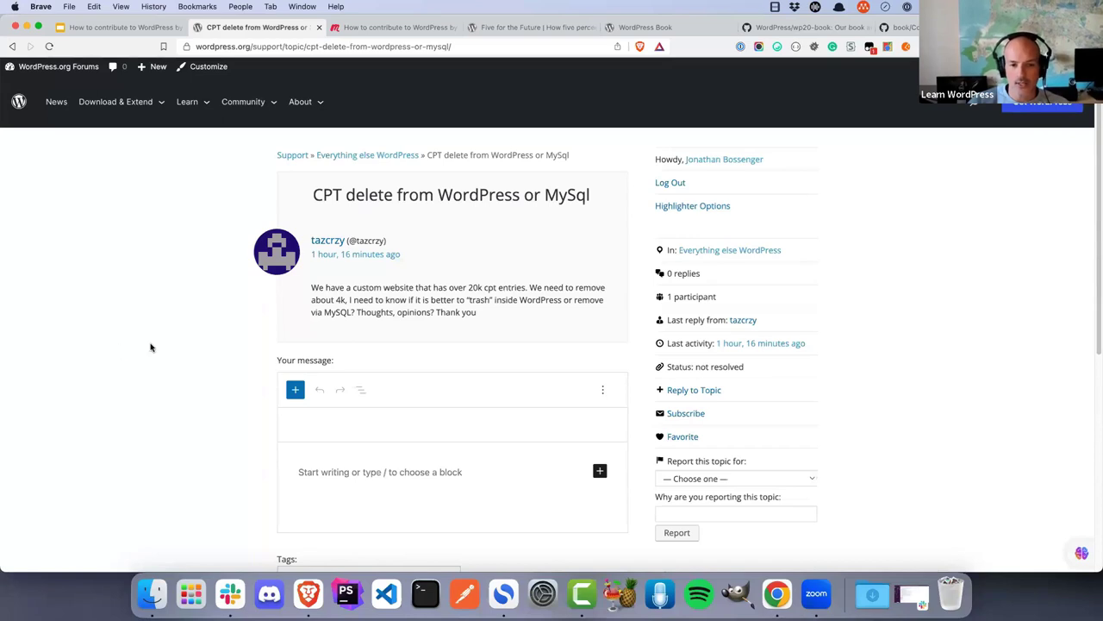
{"action": "scroll", "coordinate": [151, 347], "scroll_direction": "down", "scroll_amount": 1}
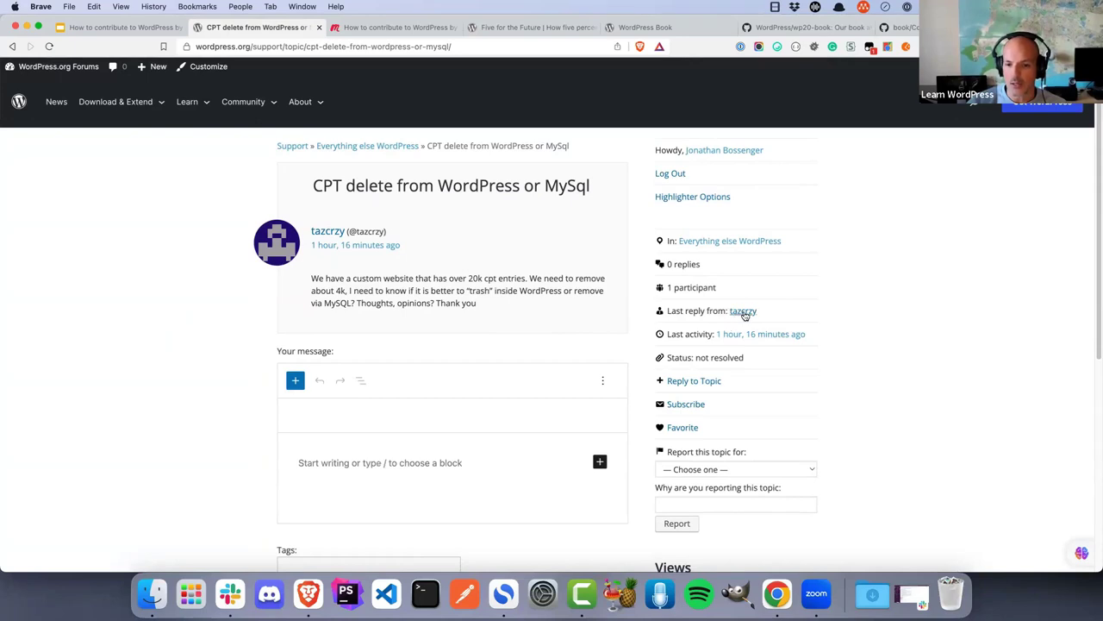
{"action": "scroll", "coordinate": [869, 313], "scroll_direction": "down", "scroll_amount": 1}
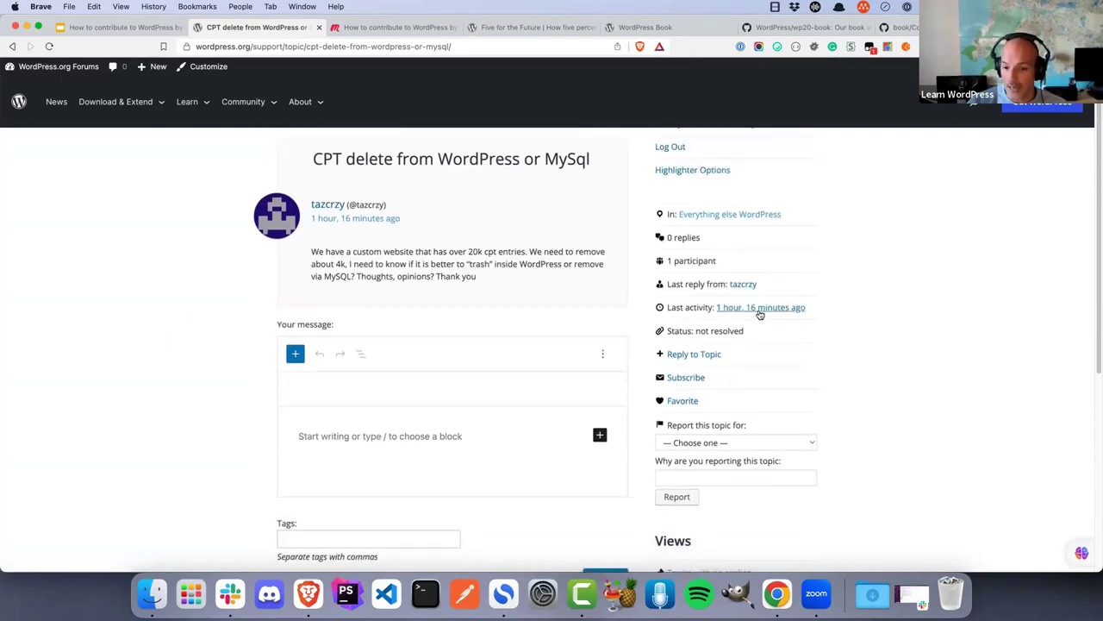
{"action": "scroll", "coordinate": [840, 319], "scroll_direction": "down", "scroll_amount": 1}
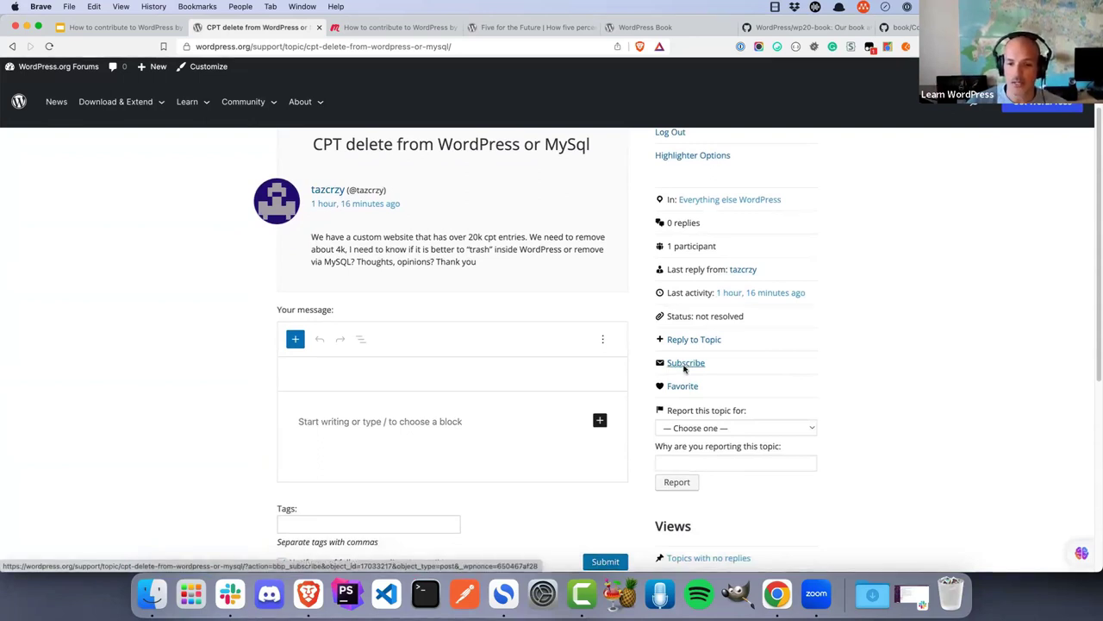
{"action": "scroll", "coordinate": [862, 376], "scroll_direction": "down", "scroll_amount": 1}
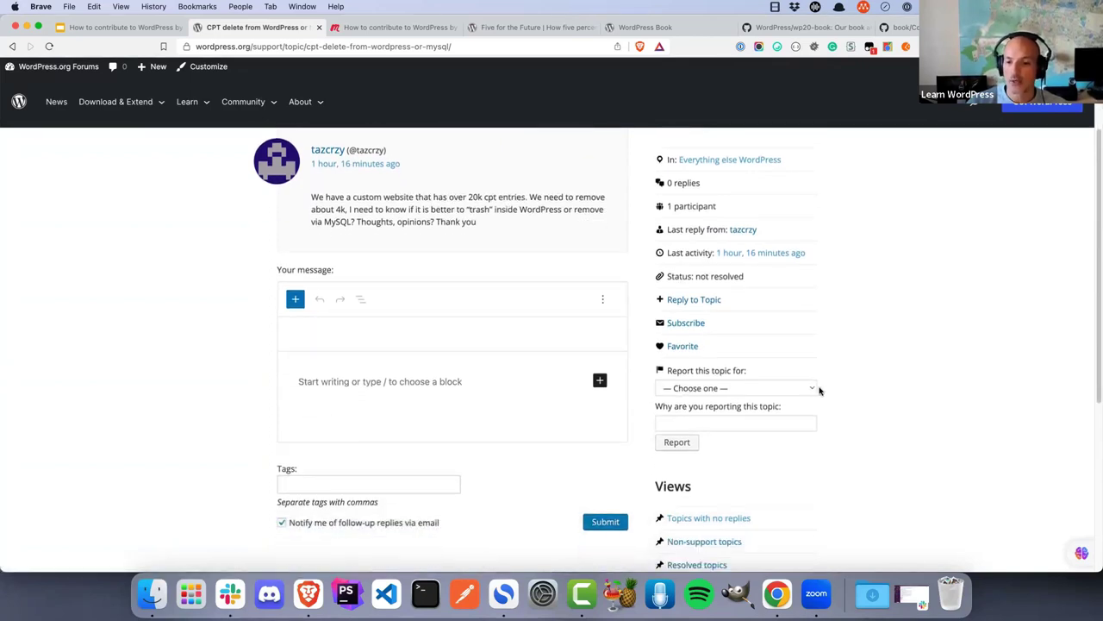
{"action": "left_click", "coordinate": [814, 390]}
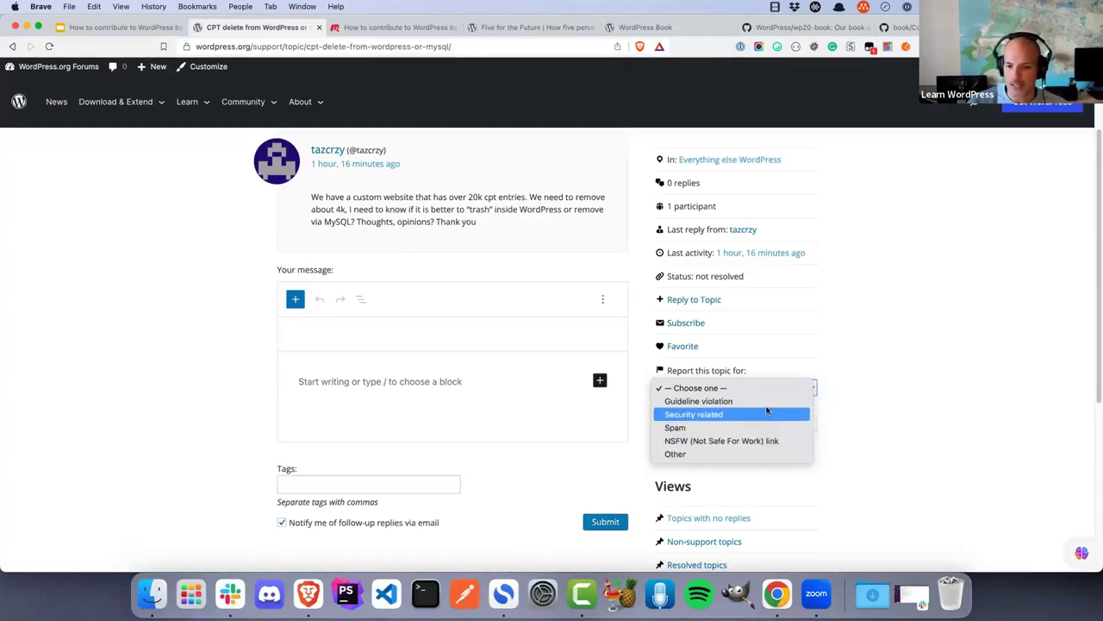
{"action": "left_click", "coordinate": [879, 435]}
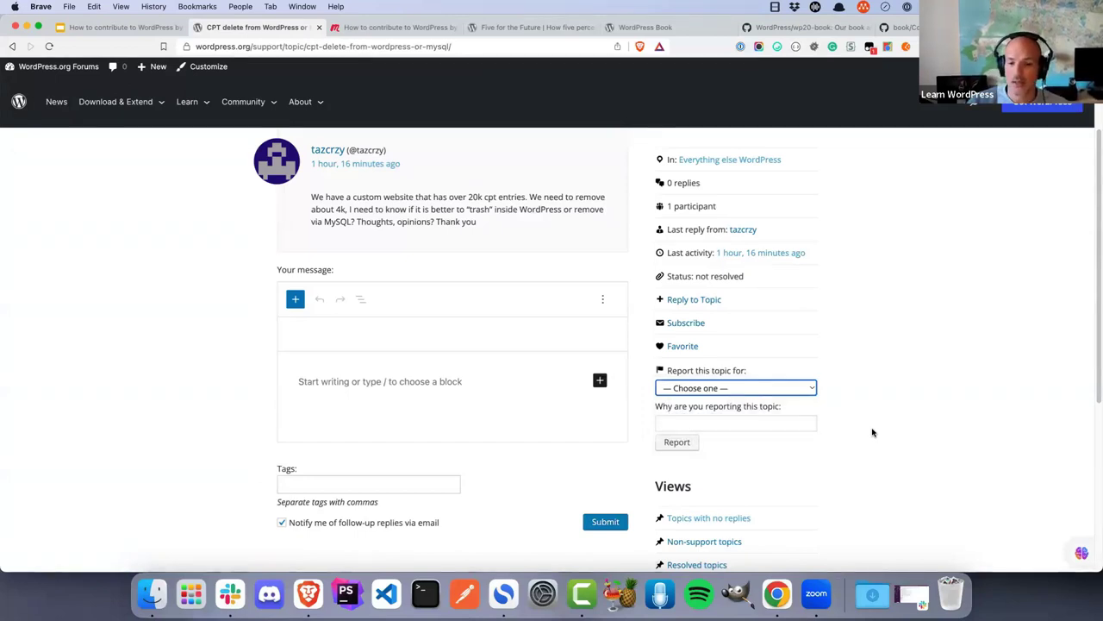
{"action": "scroll", "coordinate": [872, 432], "scroll_direction": "down", "scroll_amount": 2}
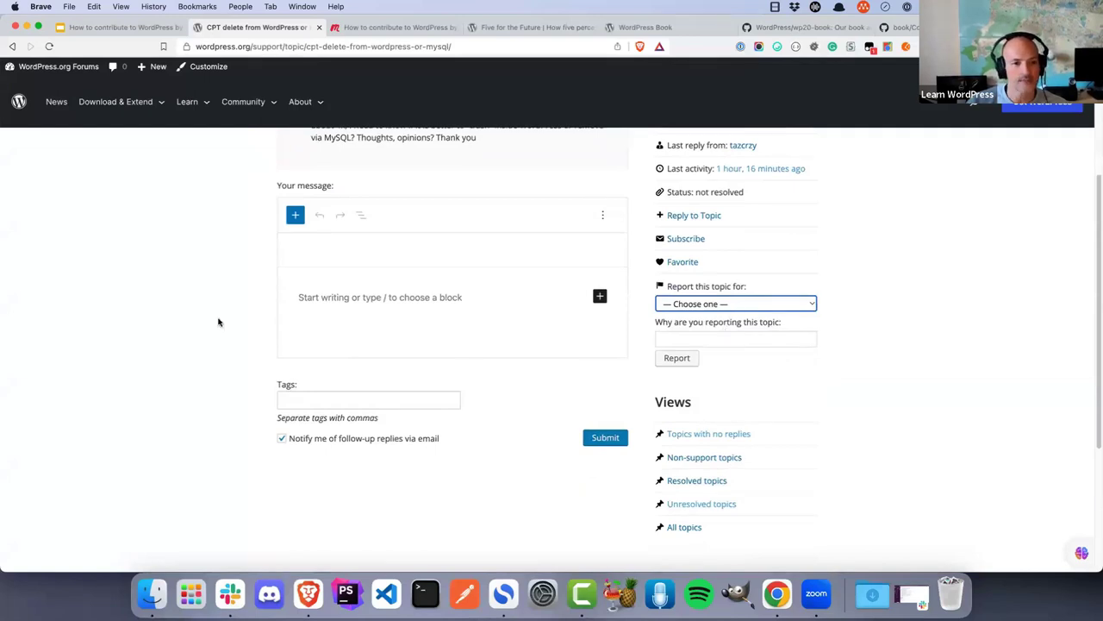
{"action": "scroll", "coordinate": [219, 322], "scroll_direction": "up", "scroll_amount": 1}
{"action": "scroll", "coordinate": [218, 322], "scroll_direction": "up", "scroll_amount": 5}
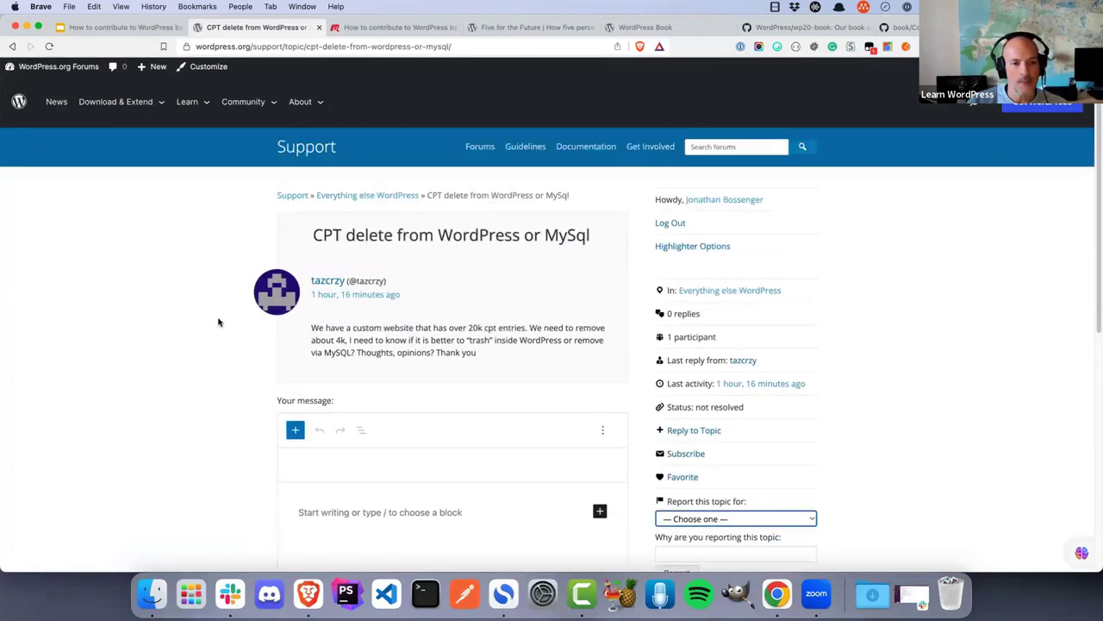
{"action": "scroll", "coordinate": [218, 322], "scroll_direction": "down", "scroll_amount": 4}
{"action": "scroll", "coordinate": [218, 322], "scroll_direction": "up", "scroll_amount": 2}
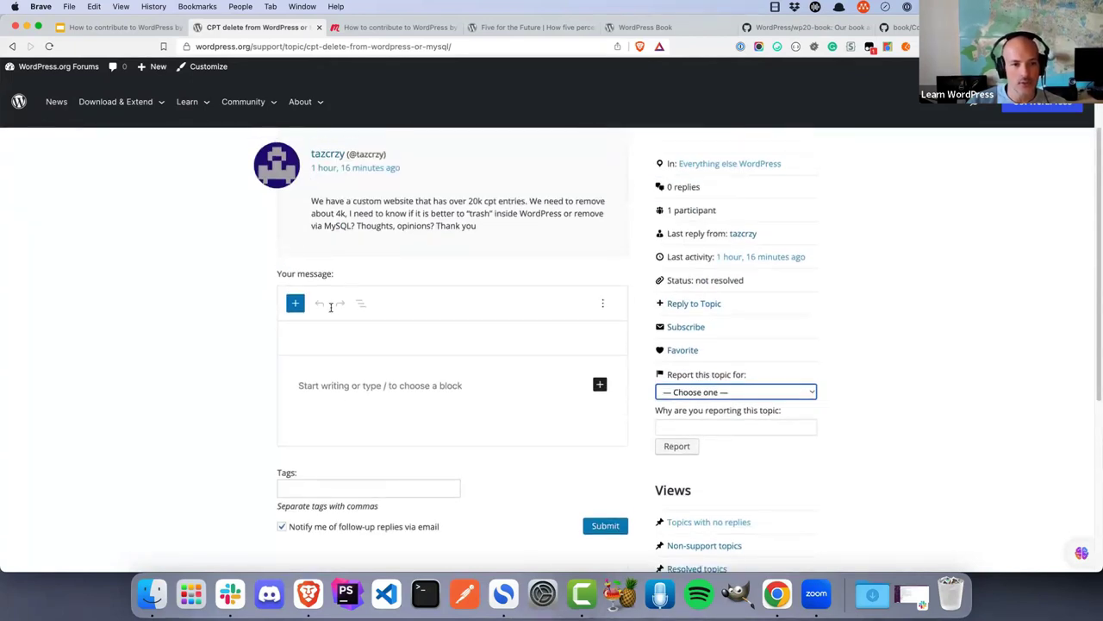
Start the reply with a greeting that mentions the topic's author
{"action": "left_click", "coordinate": [353, 388]}
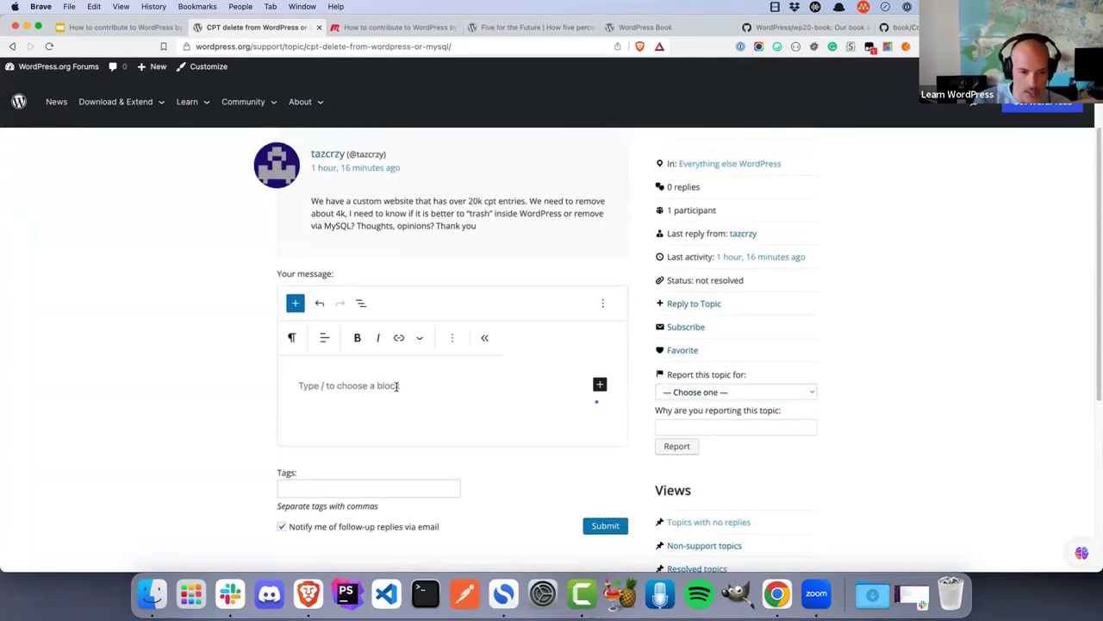
{"action": "type", "text": "Hi @t"}
{"action": "key", "text": "Return"}
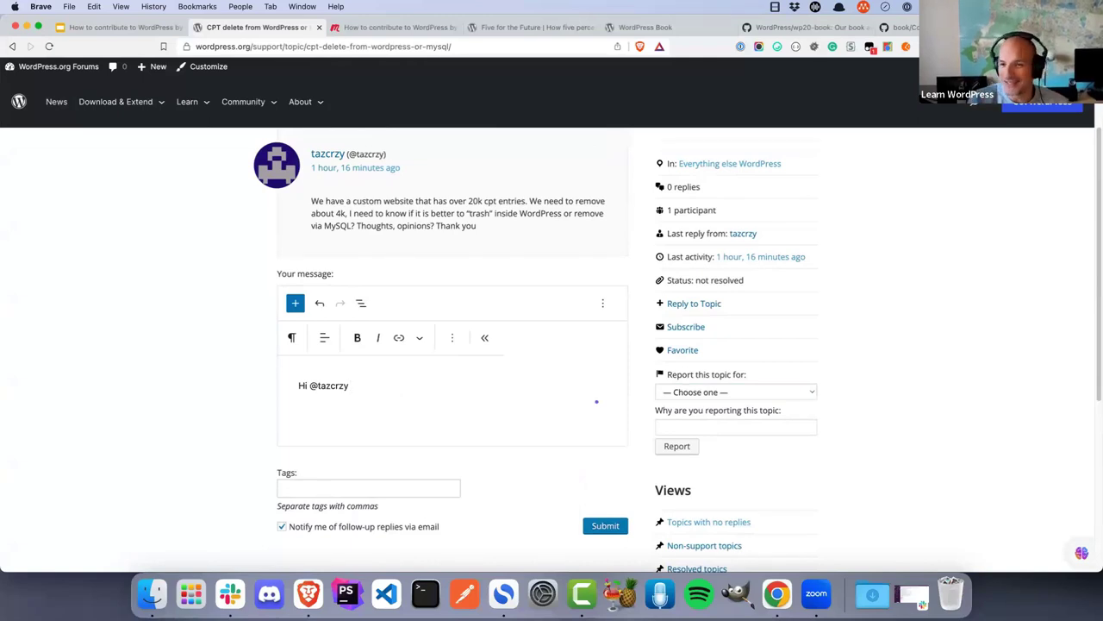
{"action": "key", "text": "Return"}
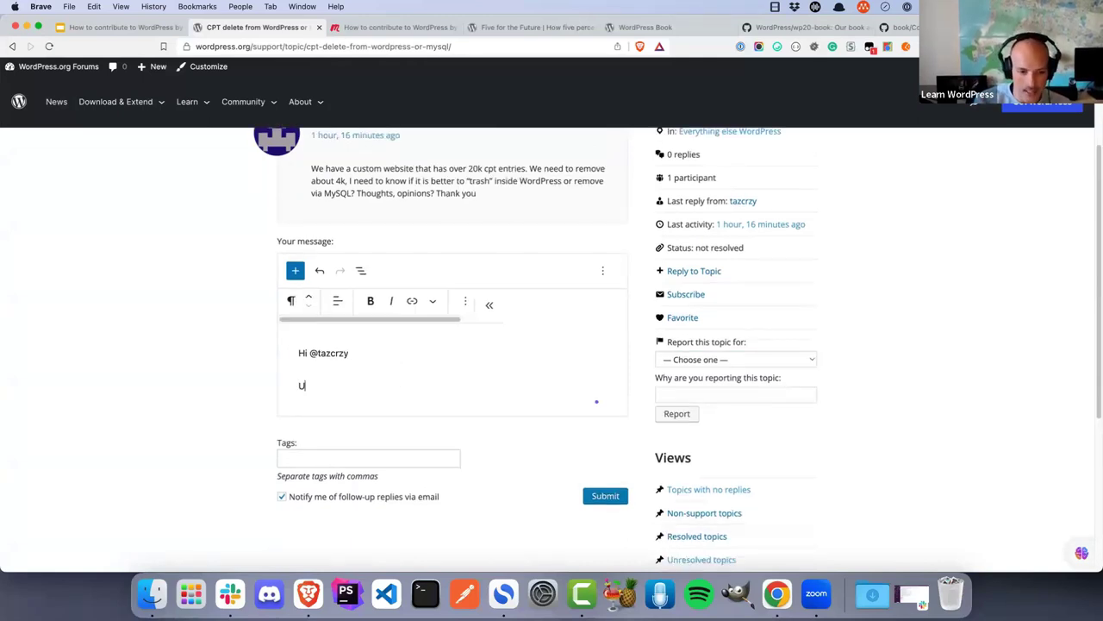
Write that it's usually best to "trash" from inside WordPress, as it deletes associated data
{"action": "type", "text": "In my option"}
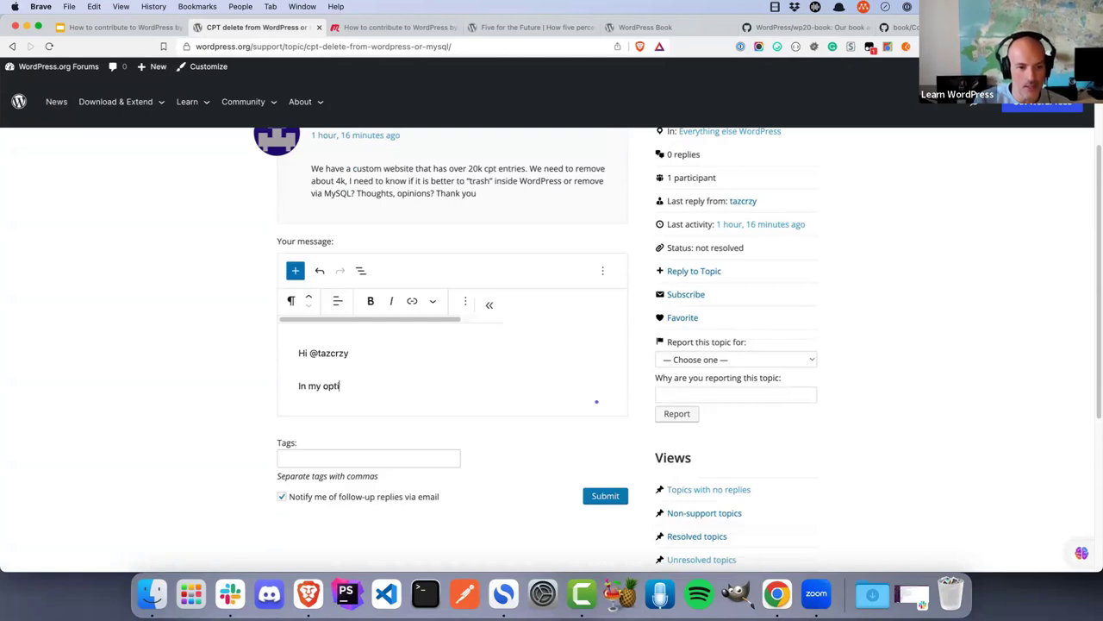
{"action": "key", "text": "BackSpace"}
{"action": "key", "text": "BackSpace"}
{"action": "key", "text": "BackSpace"}
{"action": "key", "text": "BackSpace"}
{"action": "type", "text": "inio"}
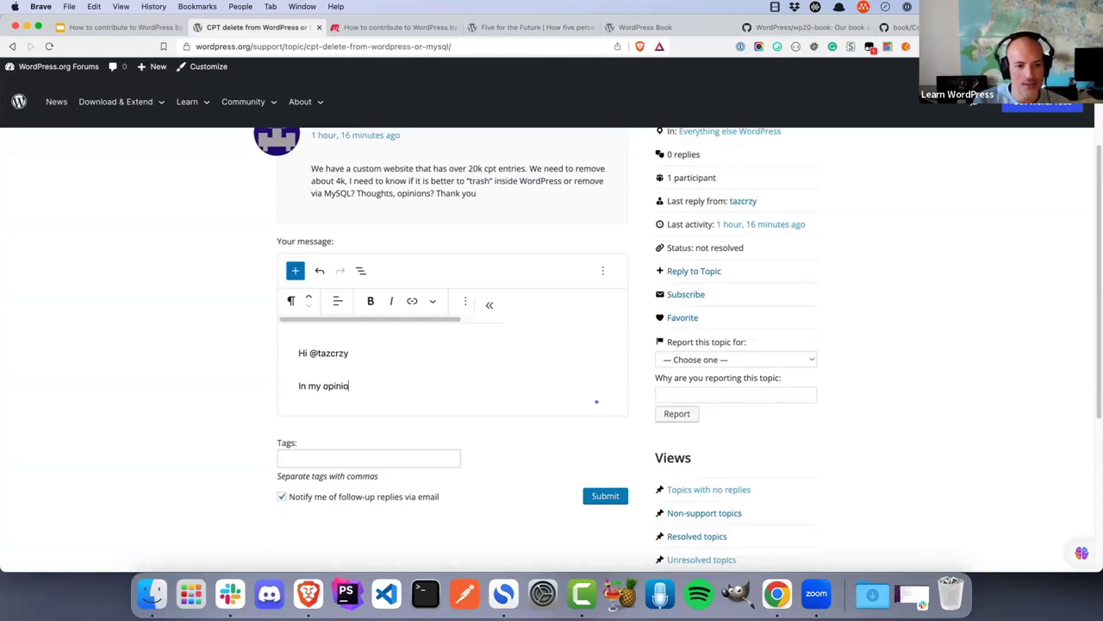
{"action": "type", "text": "n, it's usaually"}
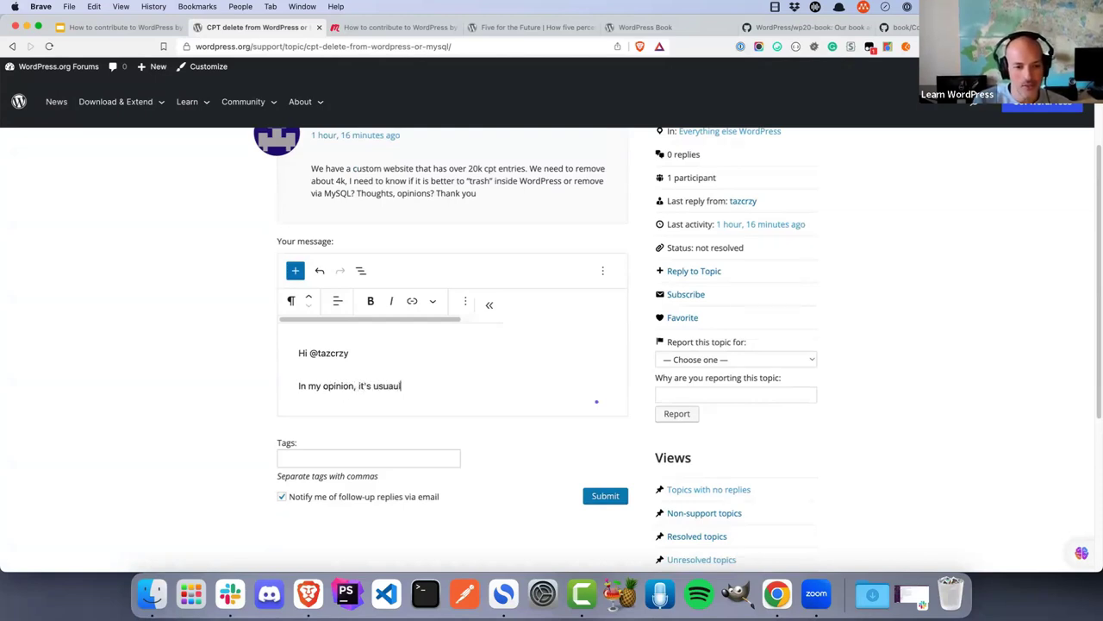
{"action": "key", "text": "BackSpace"}
{"action": "key", "text": "BackSpace"}
{"action": "key", "text": "BackSpace"}
{"action": "key", "text": "BackSpace"}
{"action": "key", "text": "BackSpace"}
{"action": "key", "text": "BackSpace"}
{"action": "type", "text": "u"}
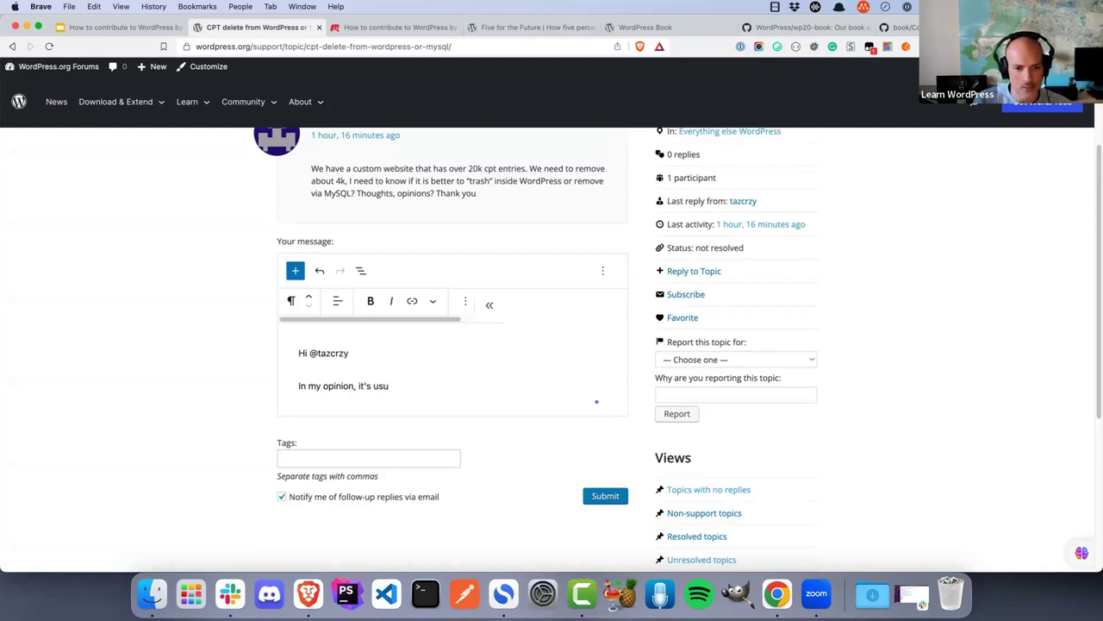
{"action": "type", "text": "ally best to del"}
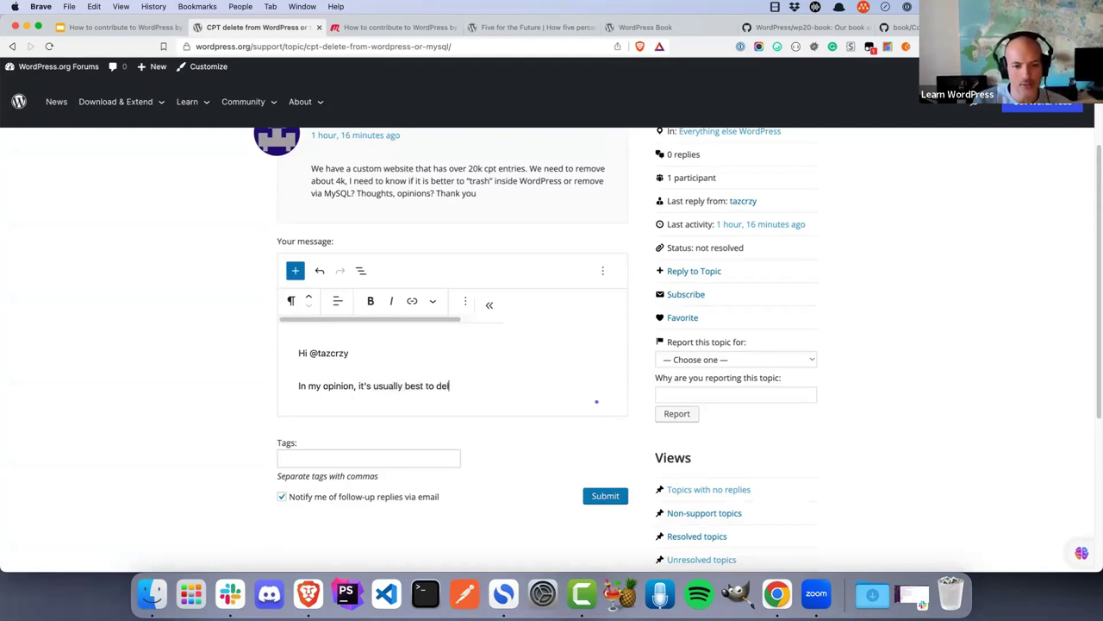
{"action": "type", "text": "ete"}
{"action": "key", "text": "BackSpace"}
{"action": "key", "text": "BackSpace"}
{"action": "key", "text": "BackSpace"}
{"action": "key", "text": "BackSpace"}
{"action": "key", "text": "BackSpace"}
{"action": "key", "text": "BackSpace"}
{"action": "type", "text": "\"trash\" from in"}
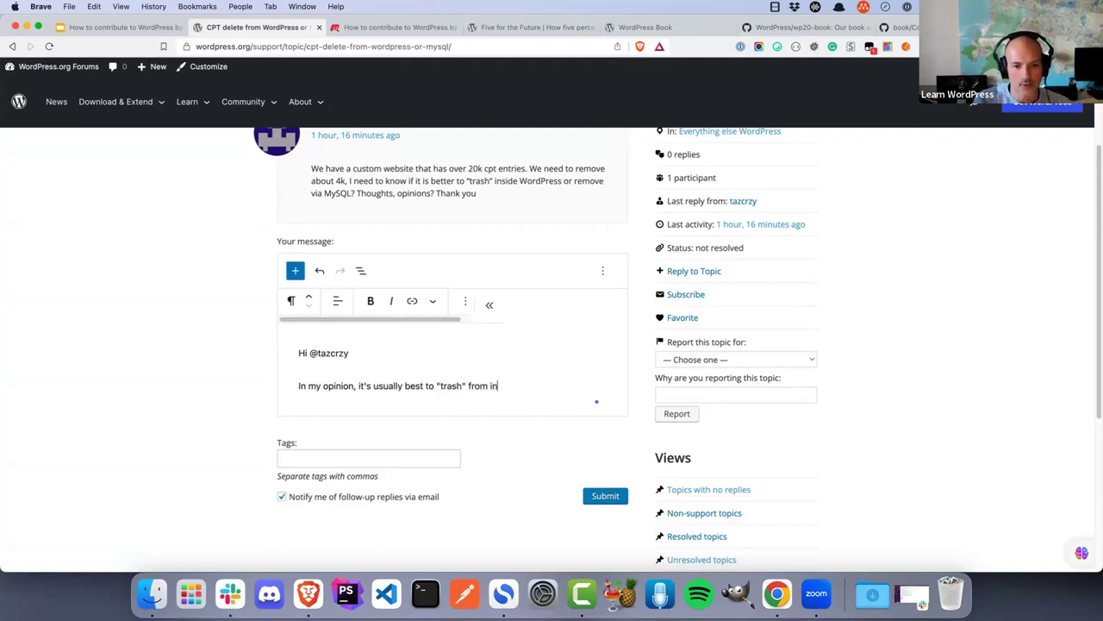
{"action": "type", "text": "side WordPress,"}
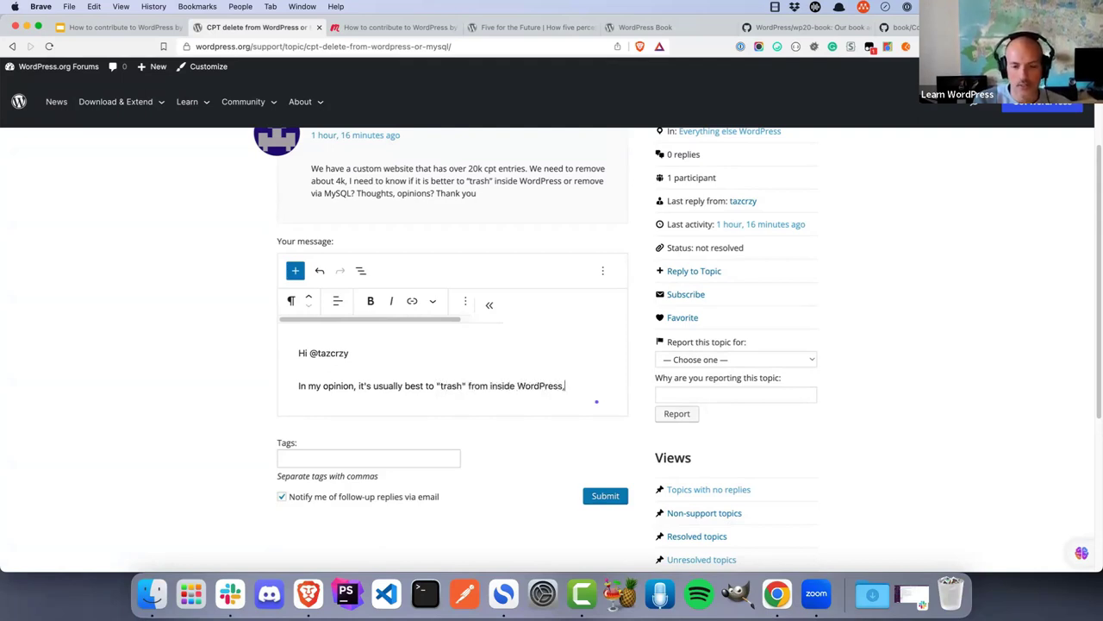
{"action": "type", "text": " as it should als"}
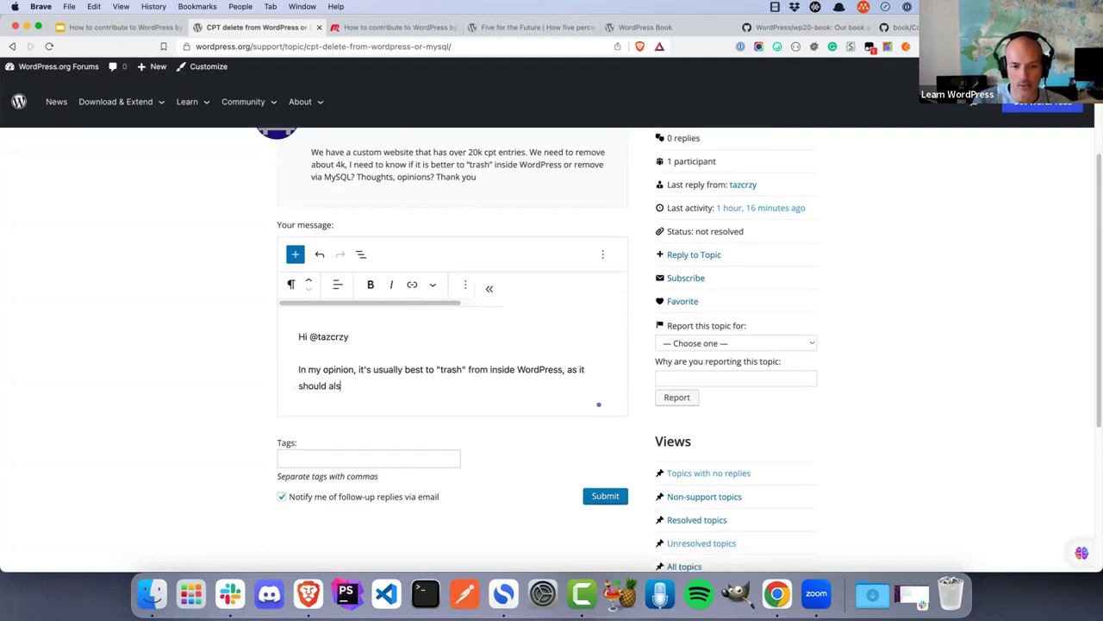
{"action": "type", "text": "o delete an"}
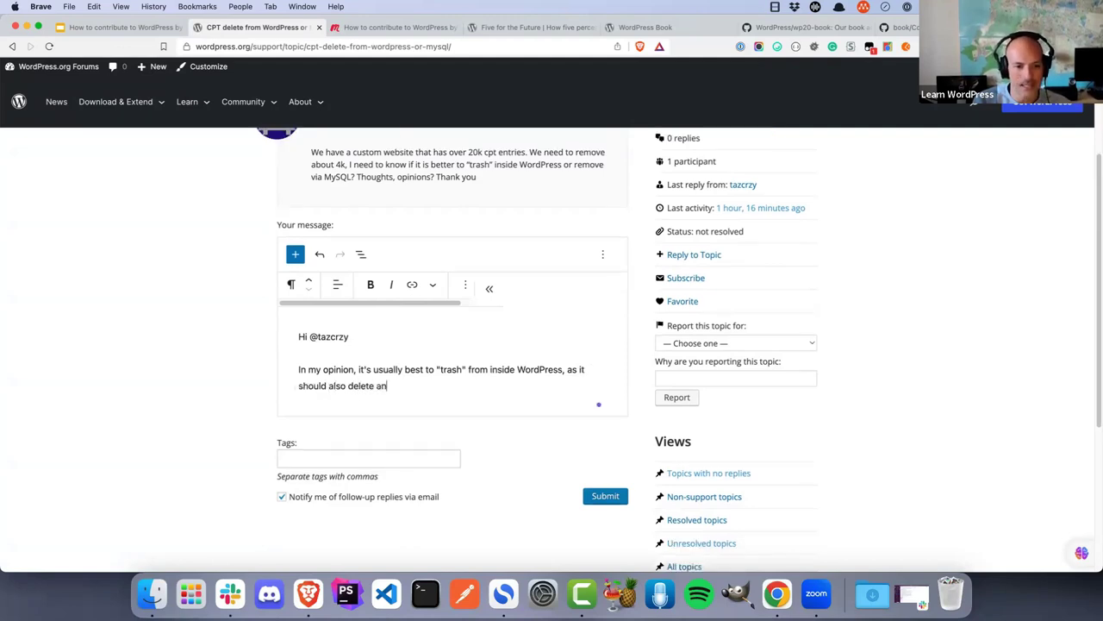
{"action": "type", "text": "y associated data"}
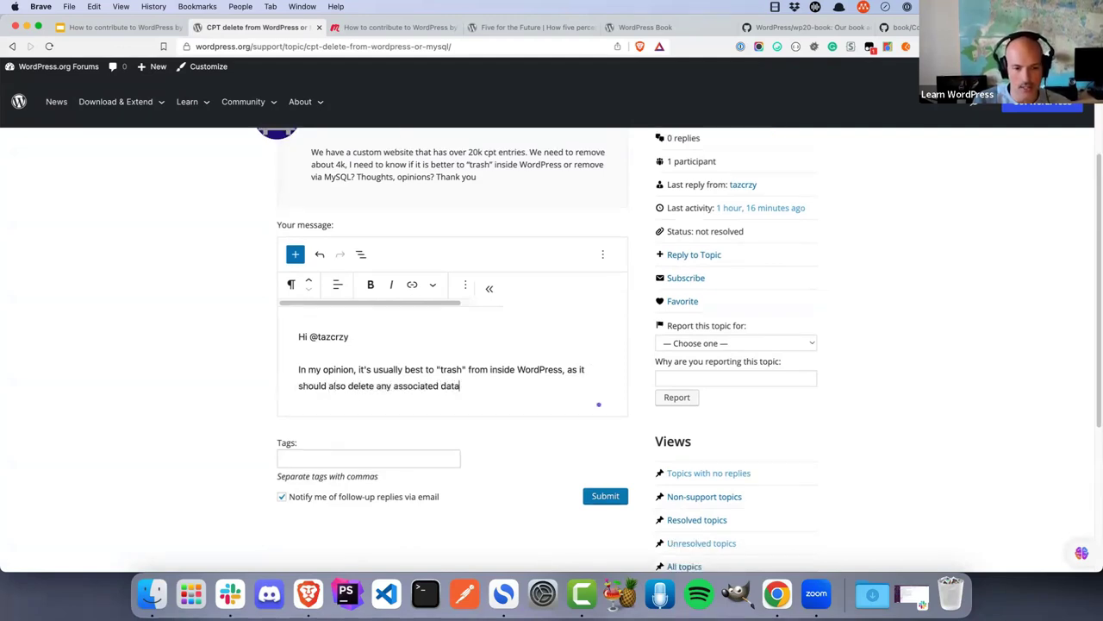
{"action": "type", "text": ","}
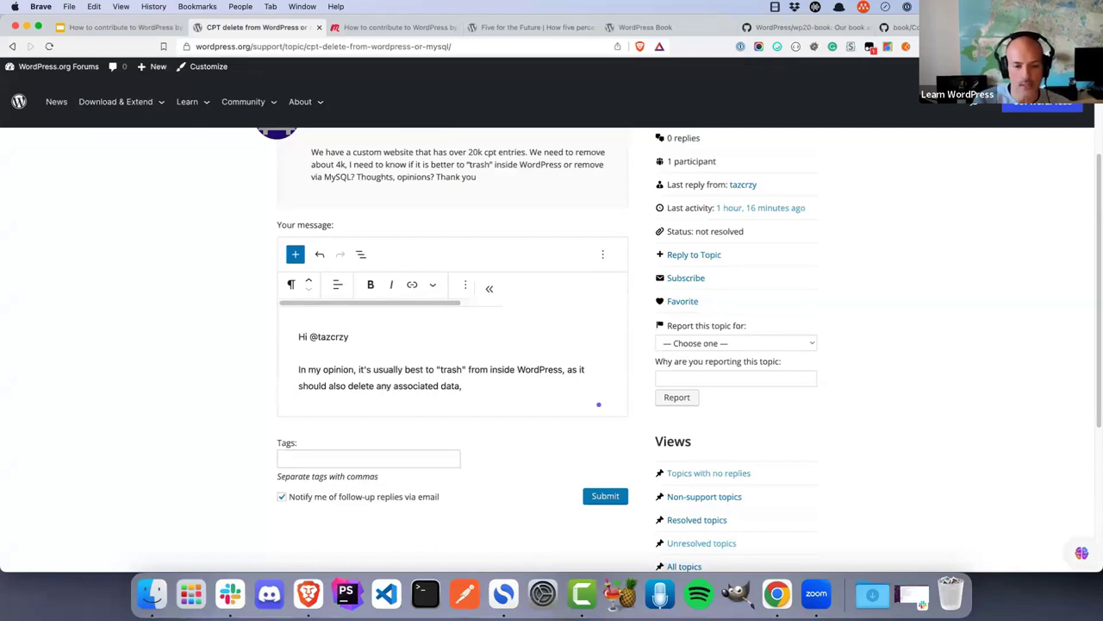
{"action": "type", "text": " (for example"}
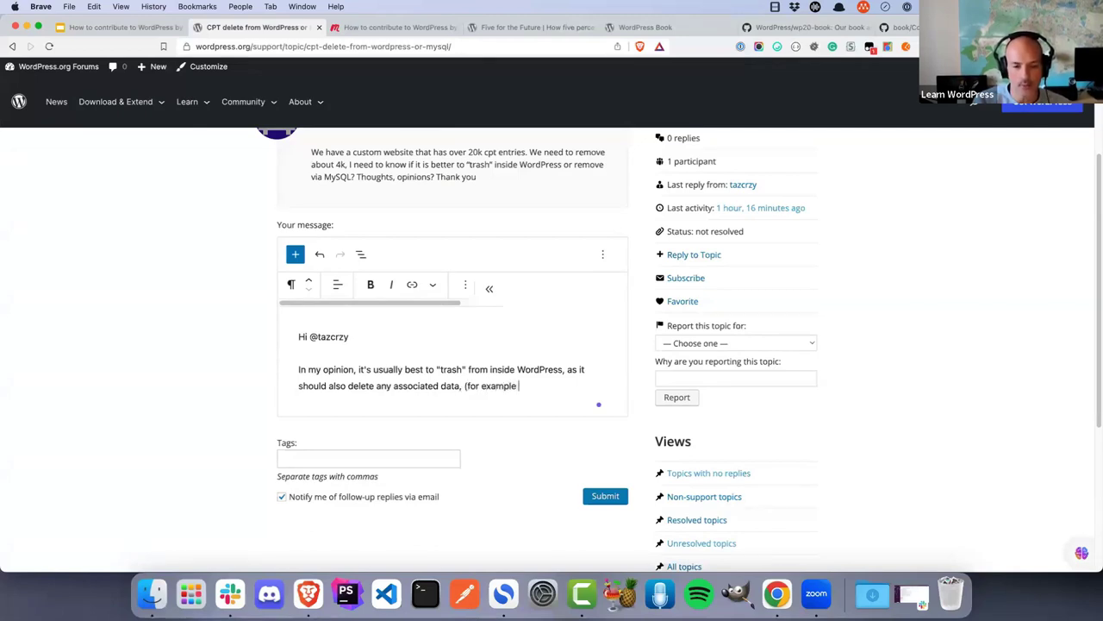
{"action": "key", "text": "BackSpace"}
{"action": "key", "text": "BackSpace"}
{"action": "key", "text": "BackSpace"}
{"action": "key", "text": "BackSpace"}
{"action": "key", "text": "BackSpace"}
{"action": "key", "text": "BackSpace"}
{"action": "key", "text": "BackSpace"}
{"action": "key", "text": "BackSpace"}
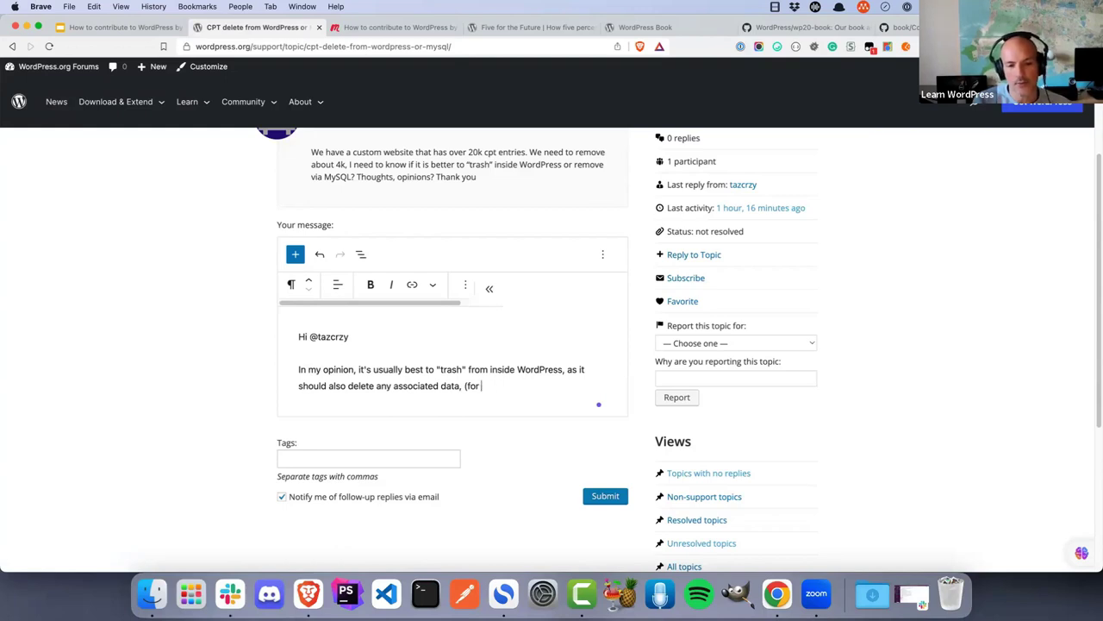
{"action": "key", "text": "BackSpace"}
{"action": "key", "text": "BackSpace"}
{"action": "key", "text": "BackSpace"}
{"action": "key", "text": "BackSpace"}
{"action": "key", "text": "BackSpace"}
{"action": "key", "text": "BackSpace"}
{"action": "key", "text": "BackSpace"}
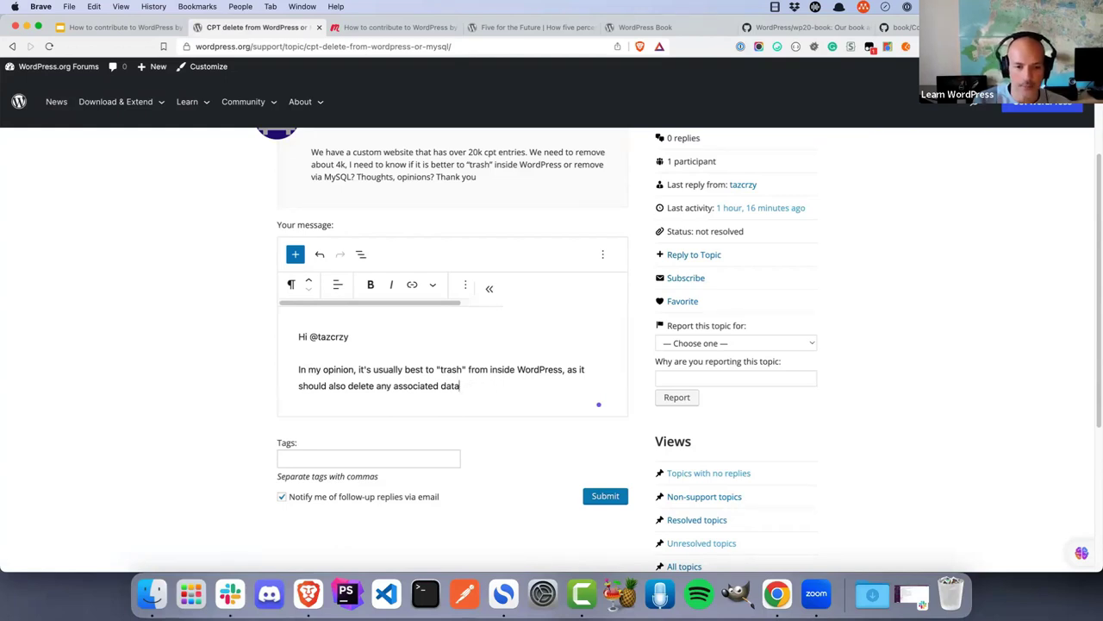
Add 'However, it is faster if you delete via MYsql', fixing the typo, and select MYsql
{"action": "type", "text": "."}
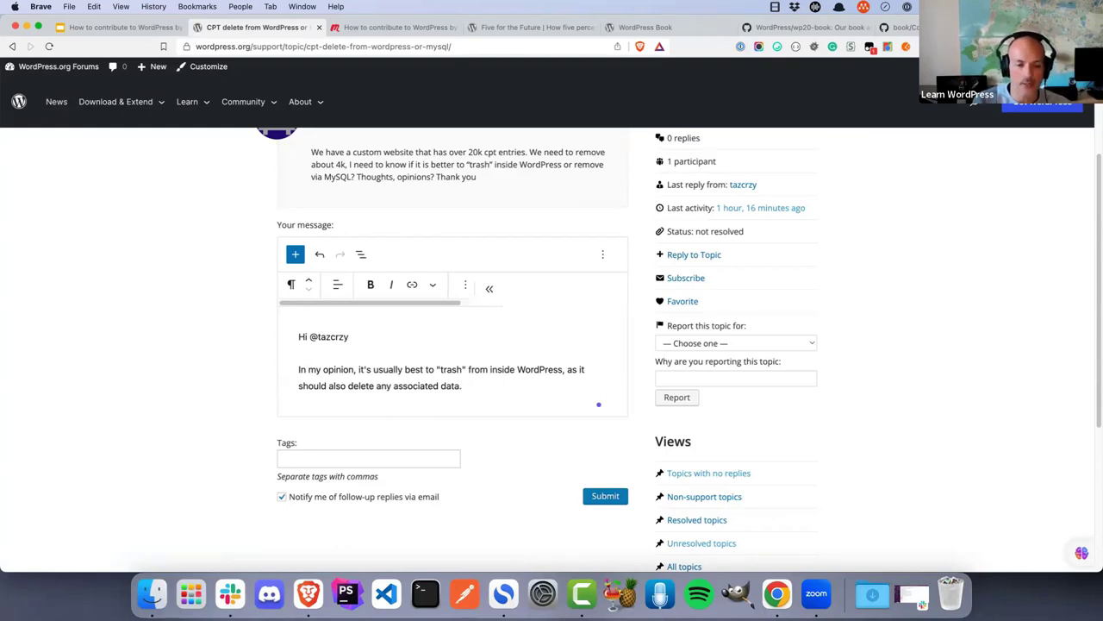
{"action": "type", "text": " However, it is "}
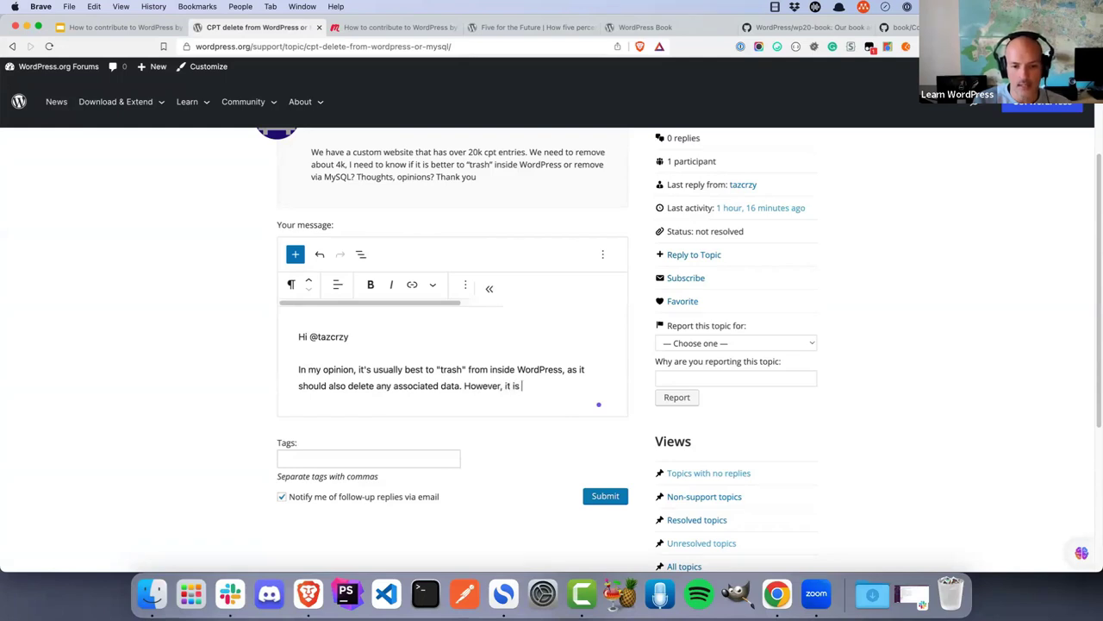
{"action": "type", "text": "faster if you d"}
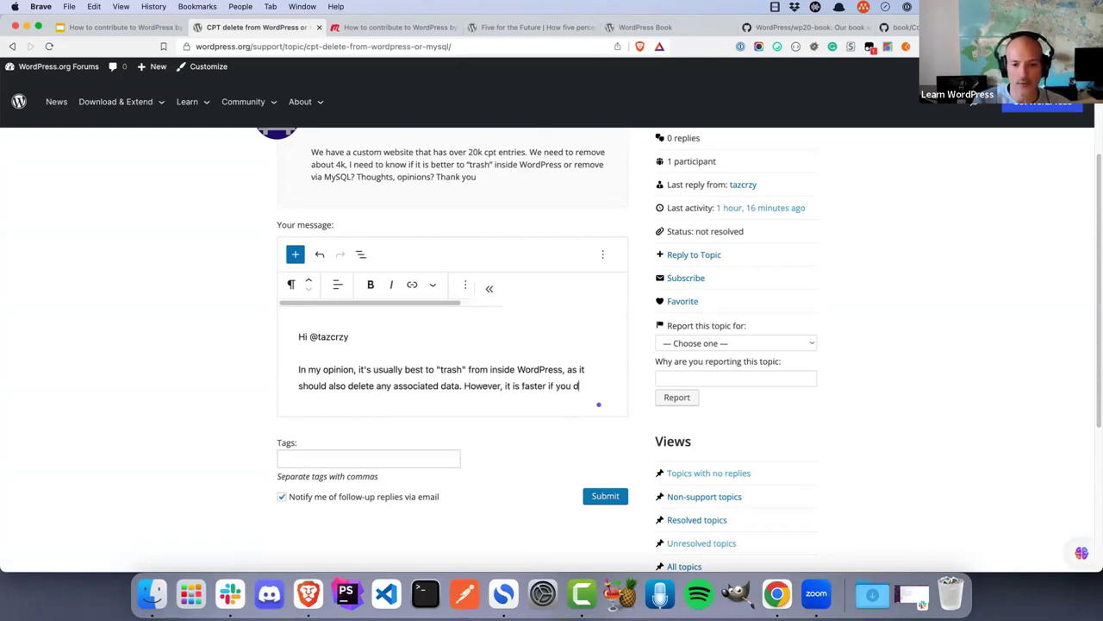
{"action": "type", "text": "elete vy aMYsql"}
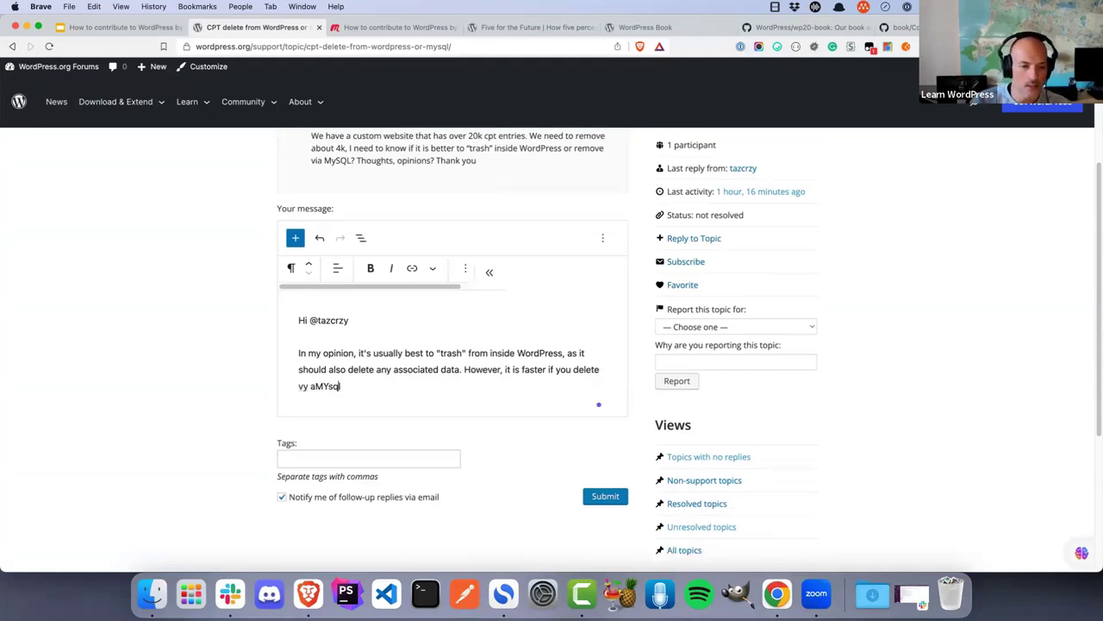
{"action": "left_click", "coordinate": [316, 387]}
{"action": "key", "text": "BackSpace"}
{"action": "key", "text": "BackSpace"}
{"action": "key", "text": "BackSpace"}
{"action": "key", "text": "BackSpace"}
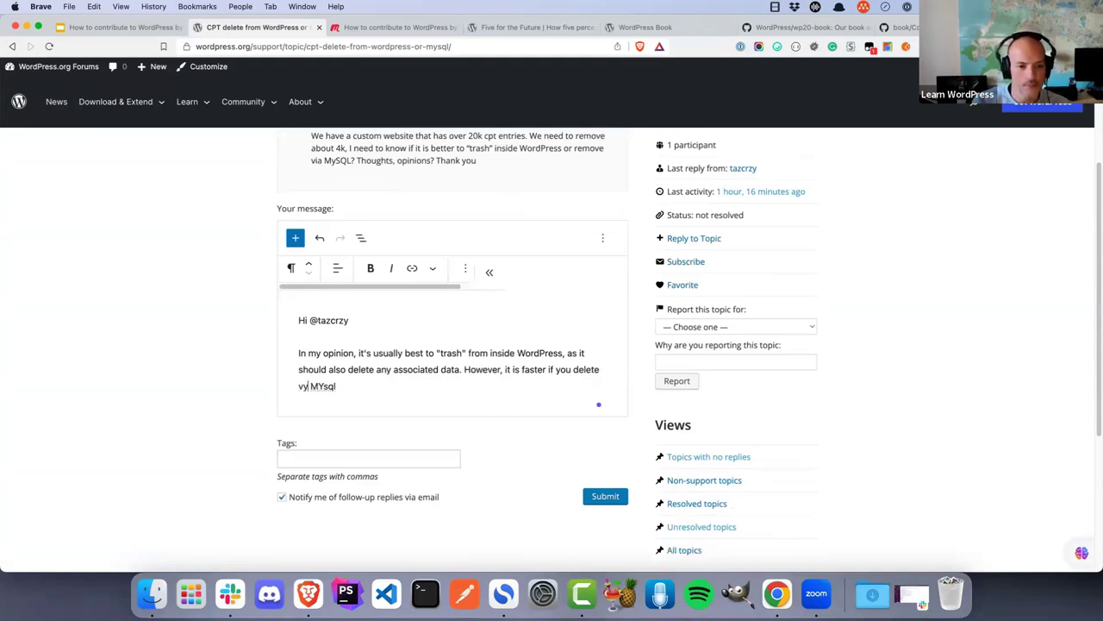
{"action": "type", "text": "ia"}
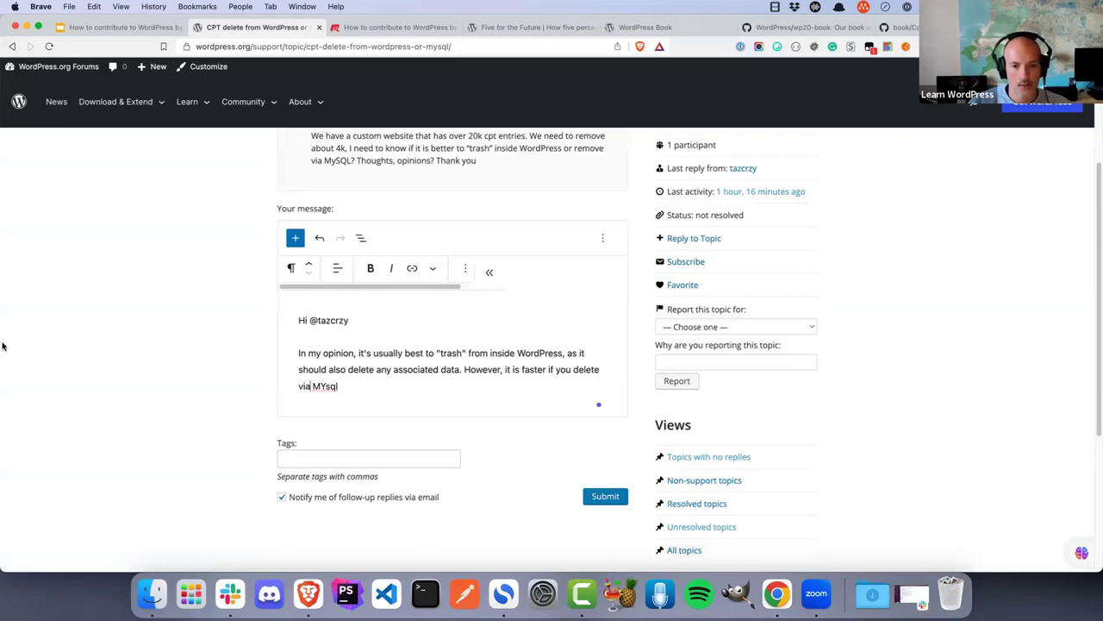
{"action": "double_click", "coordinate": [326, 386]}
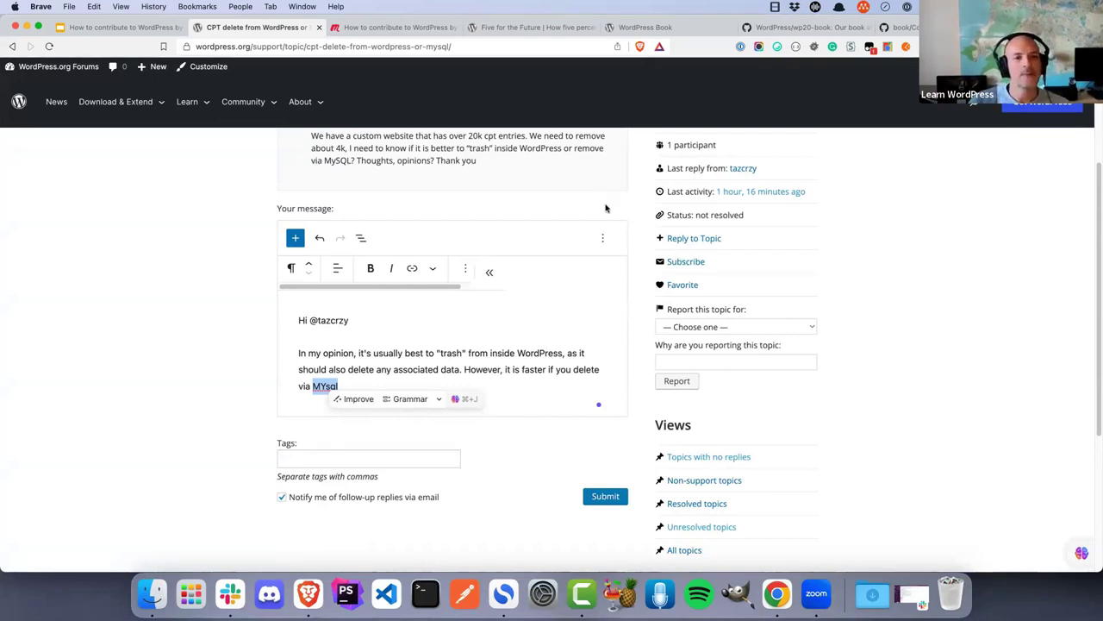
Open wordpress.test/wp-admin in a new tab and start a new page
{"action": "key", "text": "super+t"}
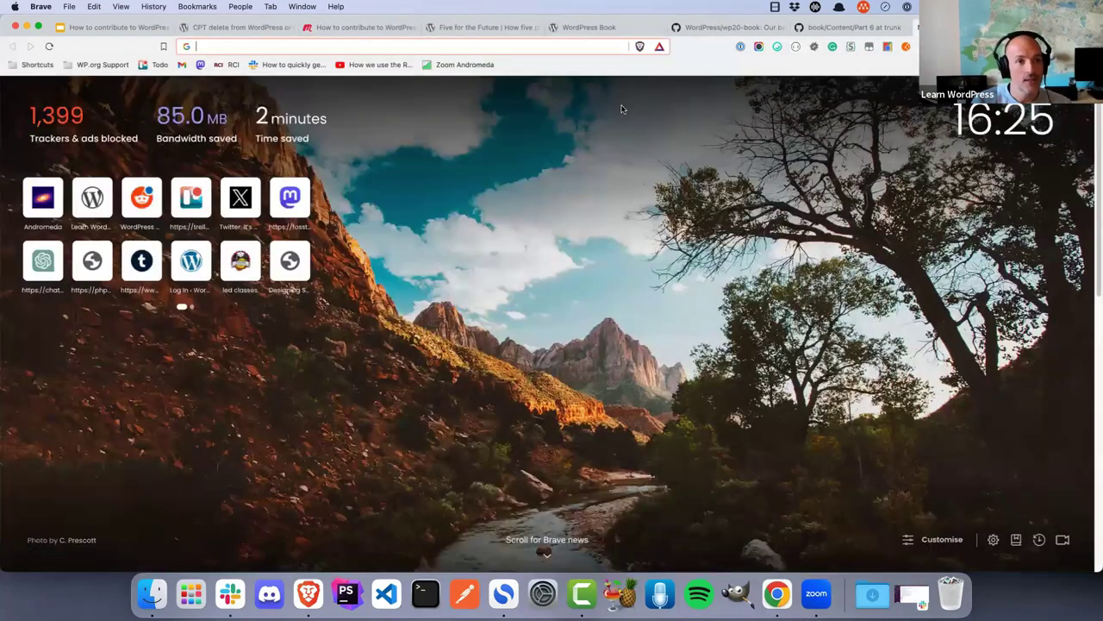
{"action": "type", "text": "wordpress.test/wp-admin"}
{"action": "key", "text": "Return"}
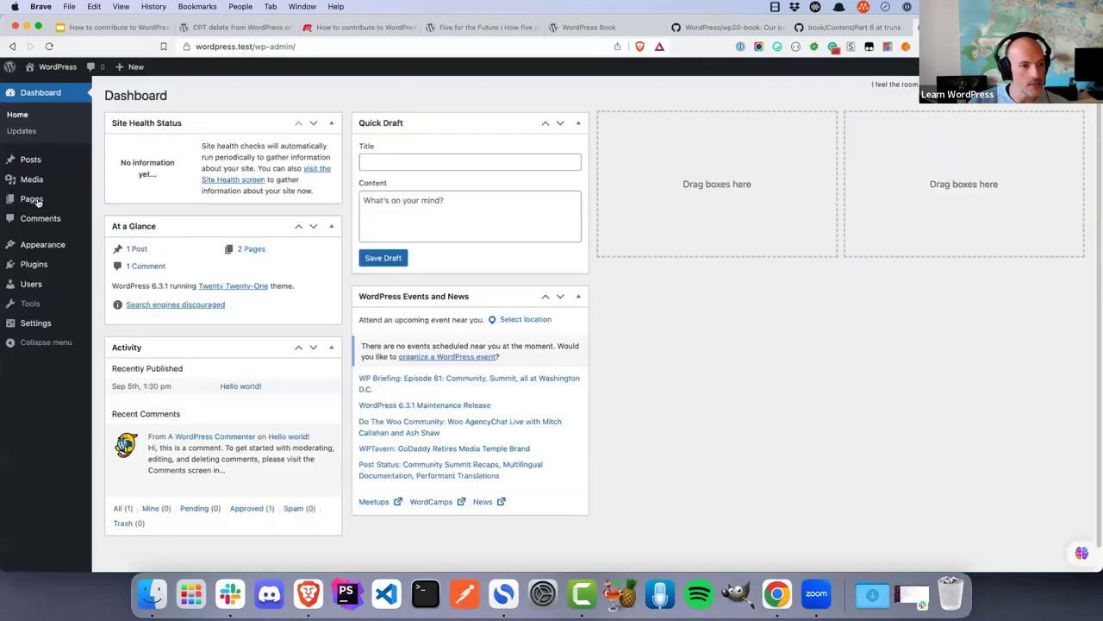
{"action": "left_click", "coordinate": [33, 199]}
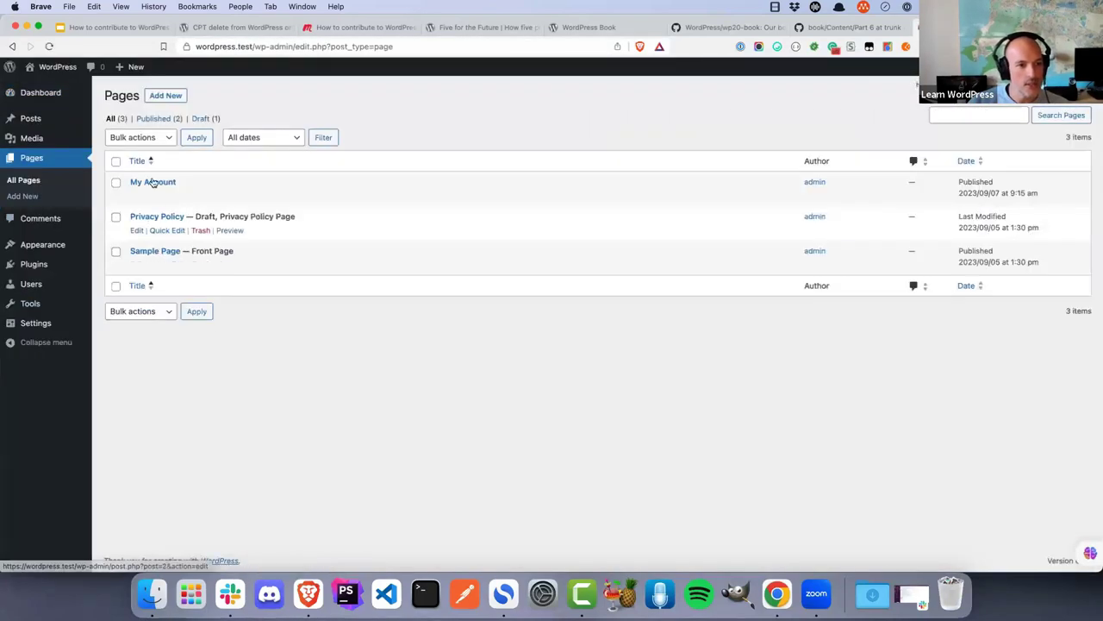
{"action": "left_click", "coordinate": [167, 96]}
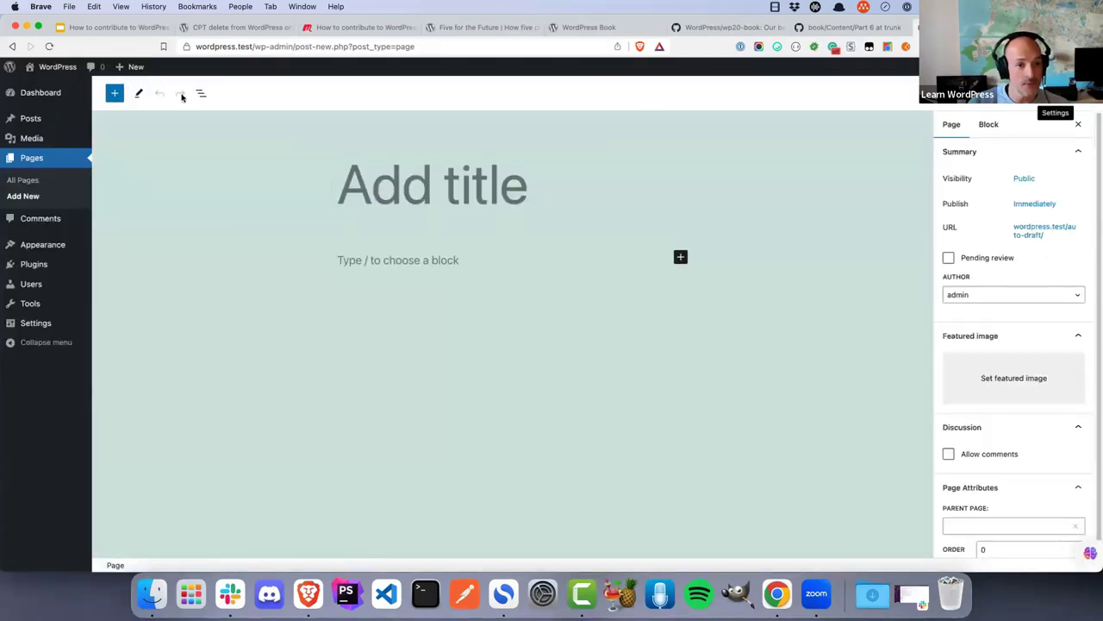
Title the page 'New Page' and add a paragraph reading 'Test'
{"action": "left_click", "coordinate": [439, 185]}
{"action": "type", "text": "New Page"}
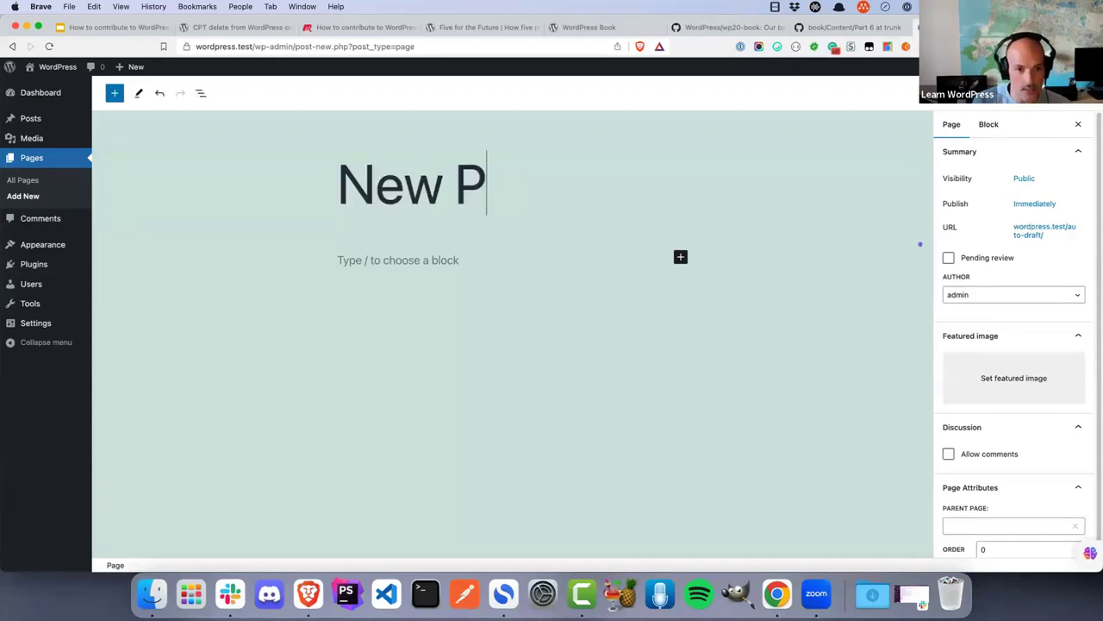
{"action": "left_click", "coordinate": [446, 272]}
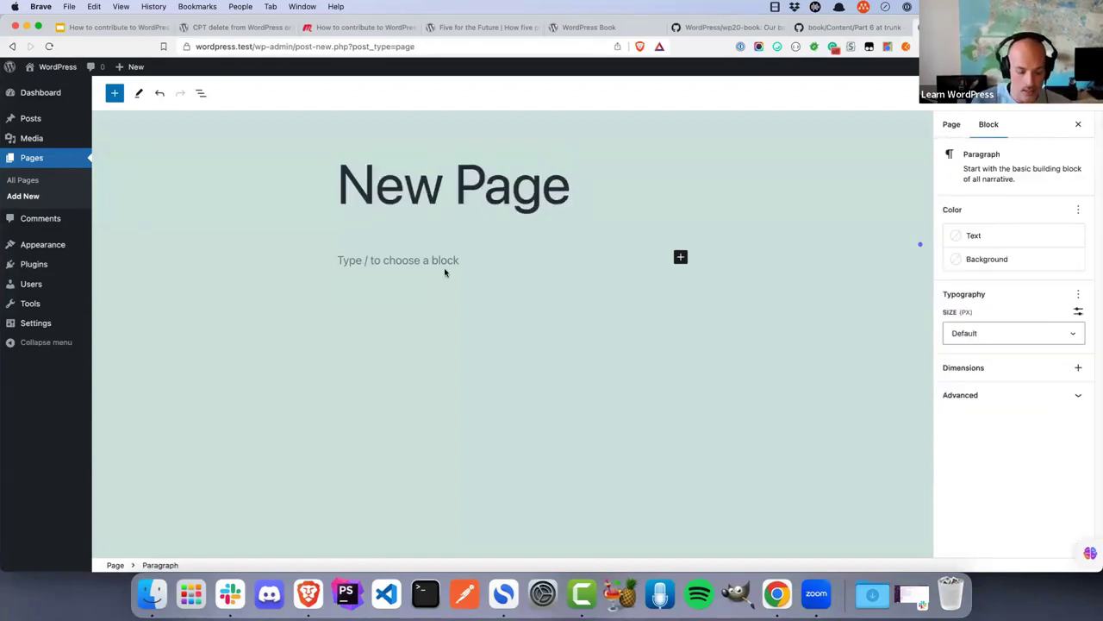
{"action": "type", "text": "Test"}
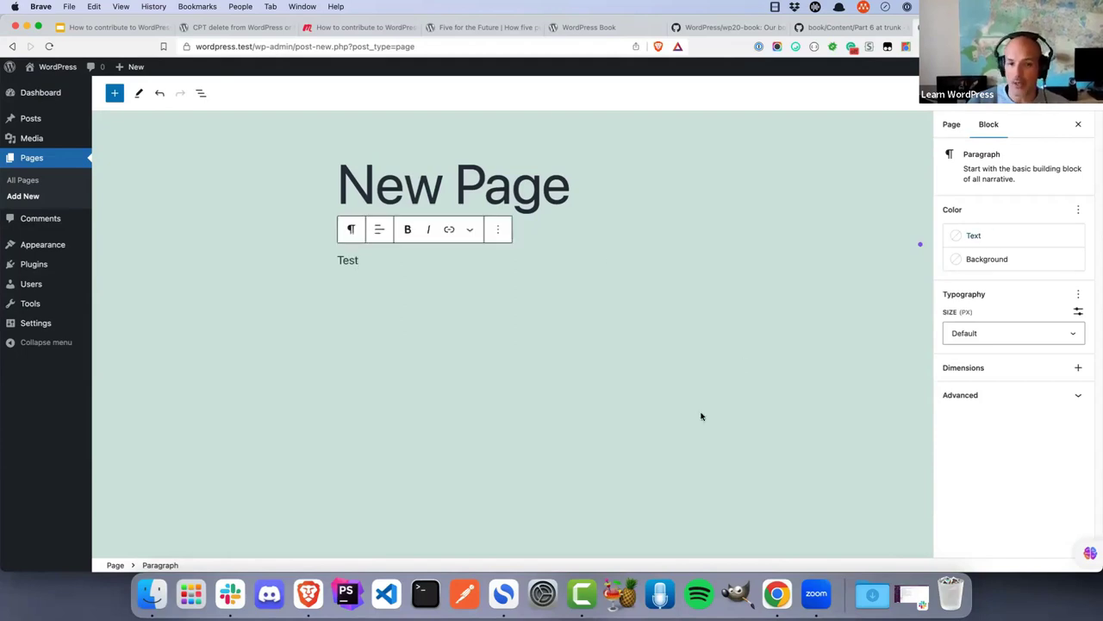
Turn on Custom fields in the editor's Preferences Panels and reload the editor
{"action": "left_click", "coordinate": [1080, 93]}
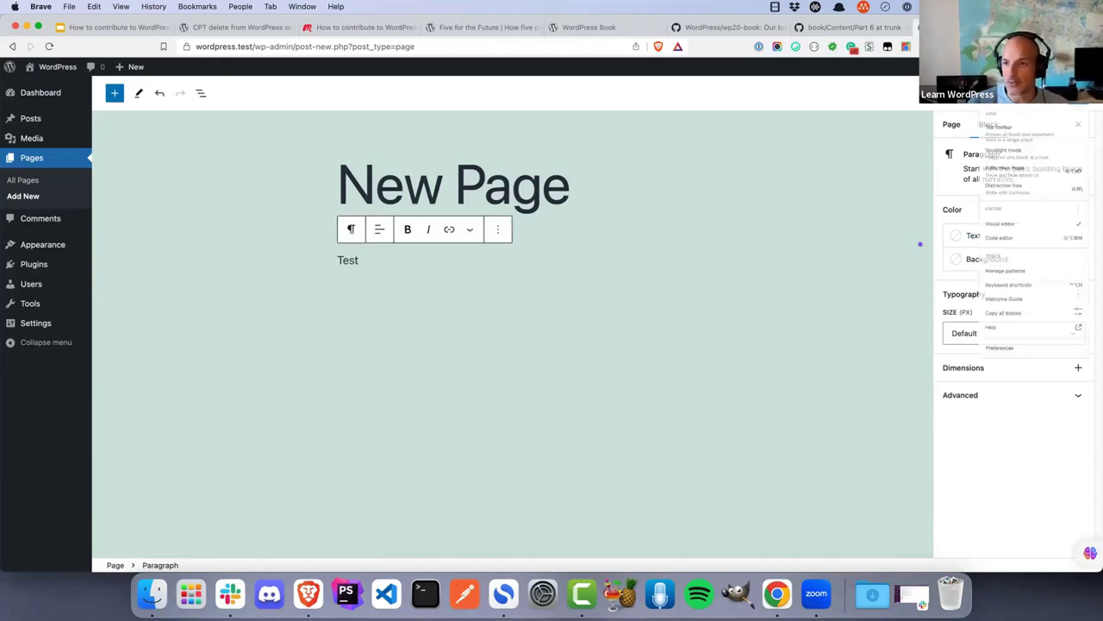
{"action": "left_click", "coordinate": [988, 471]}
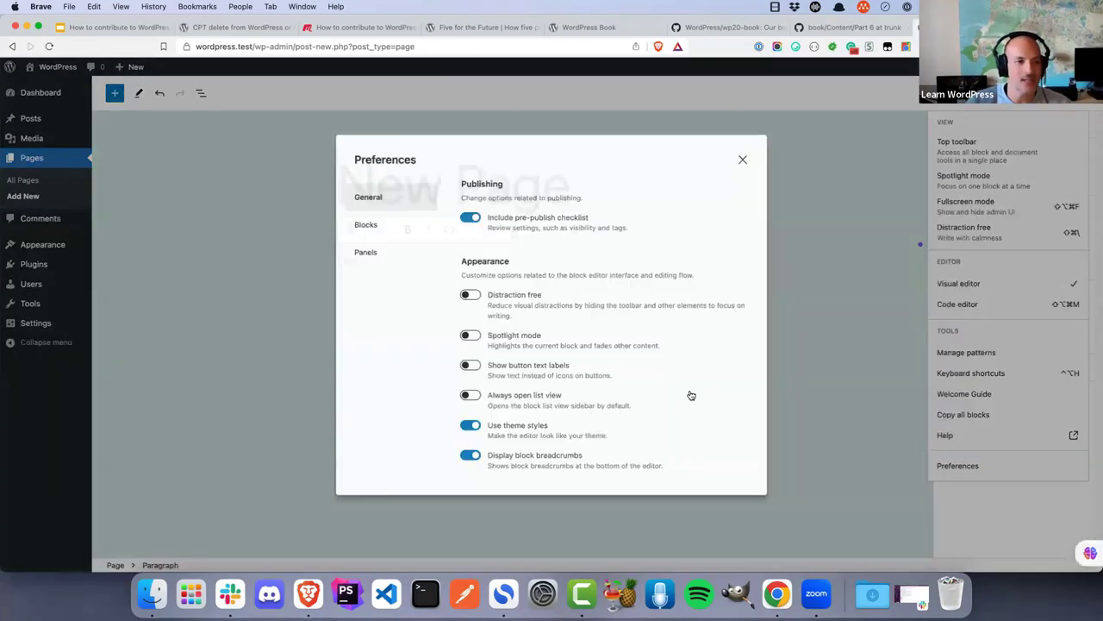
{"action": "left_click", "coordinate": [381, 260]}
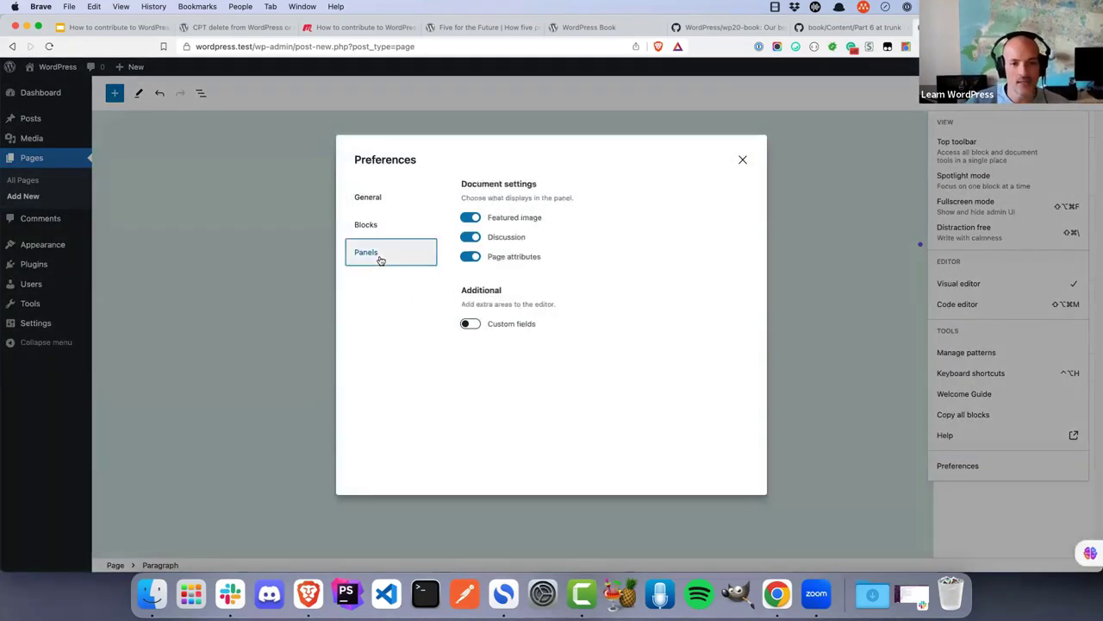
{"action": "left_click", "coordinate": [470, 324]}
{"action": "left_click", "coordinate": [505, 376]}
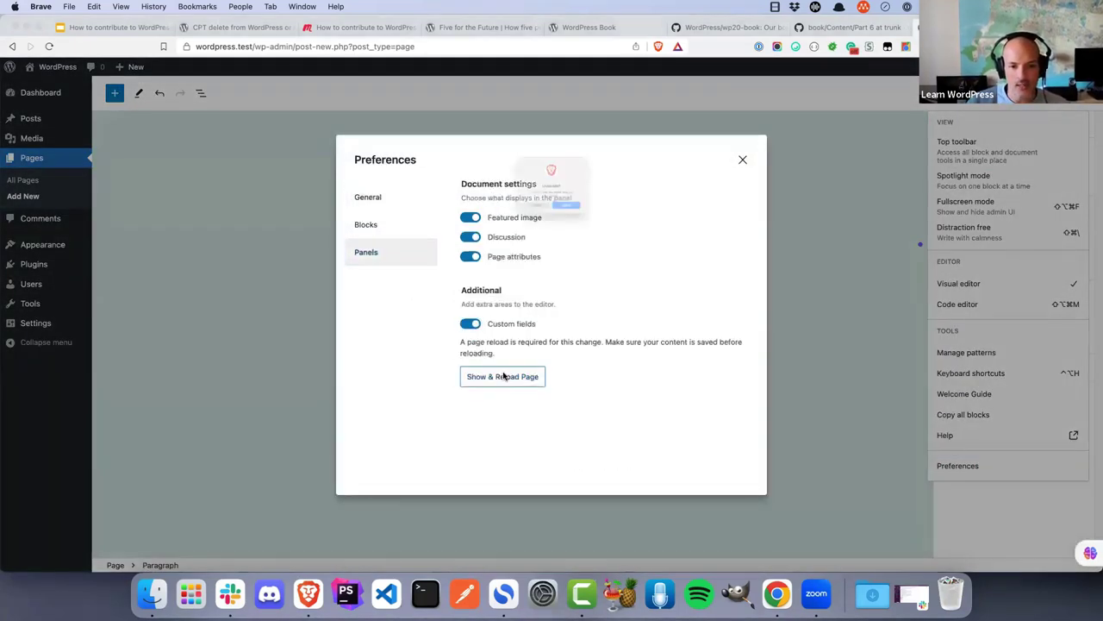
{"action": "left_click", "coordinate": [595, 235]}
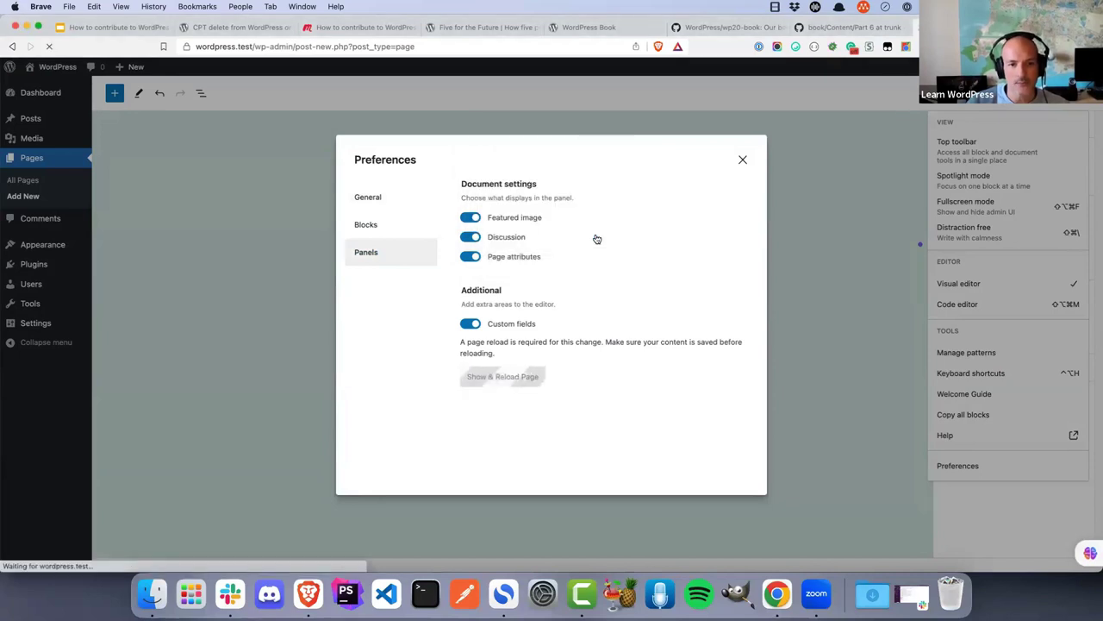
Enter the title 'New Page' and a paragraph reading 'Content'
{"action": "type", "text": "New Page"}
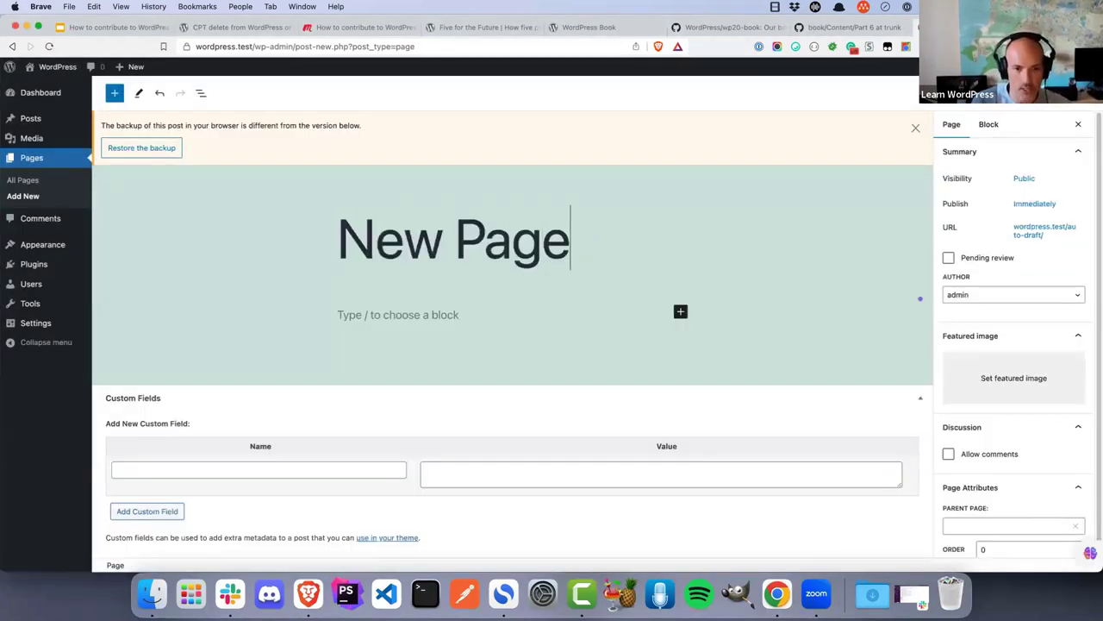
{"action": "key", "text": "Return"}
{"action": "type", "text": "Cpontent"}
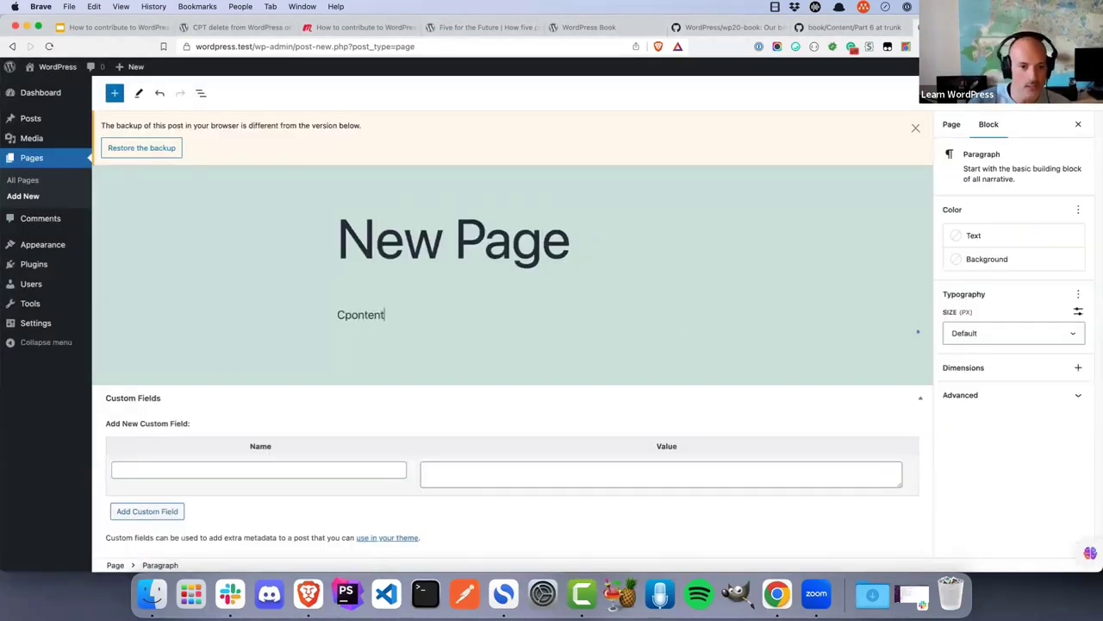
{"action": "key", "text": "BackSpace"}
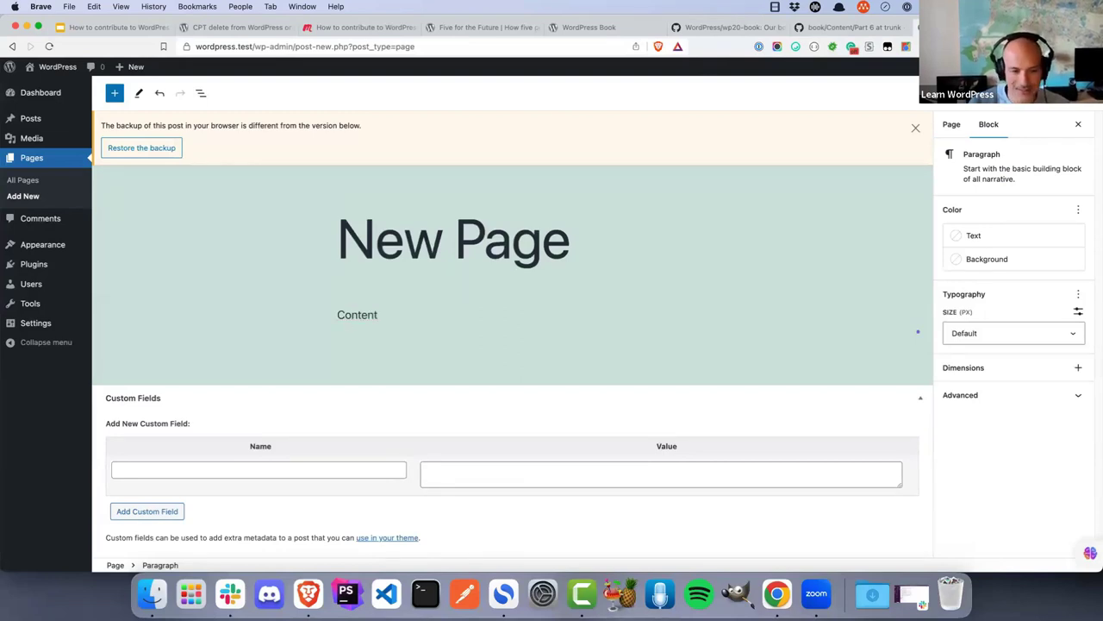
Add custom field metafield with value Text, publish the page, and open a new tab
{"action": "left_click", "coordinate": [332, 469]}
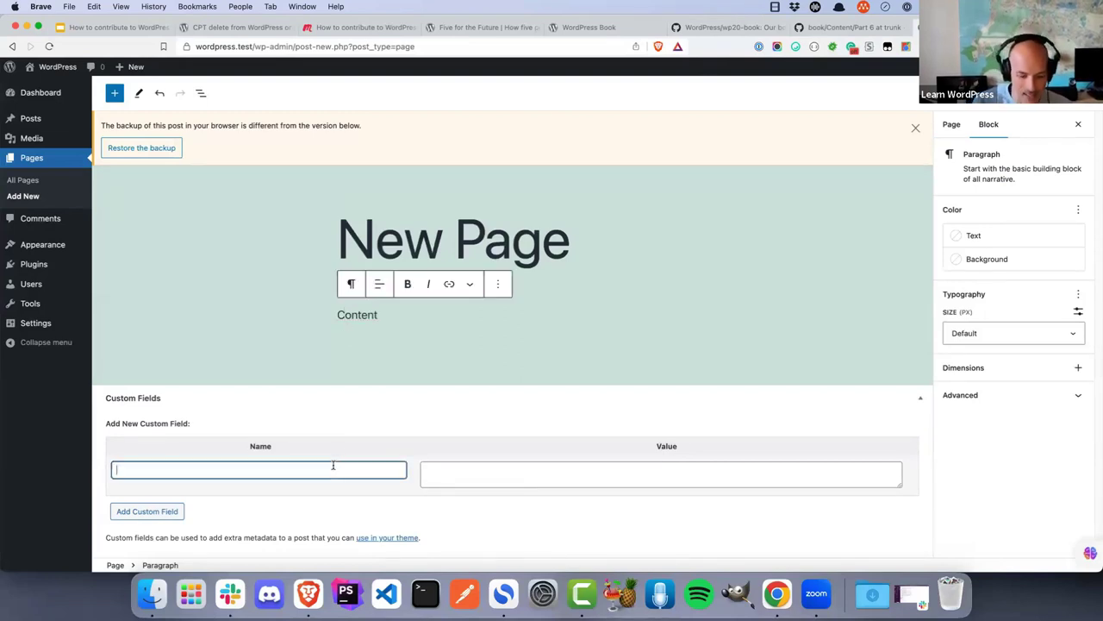
{"action": "type", "text": "metafield"}
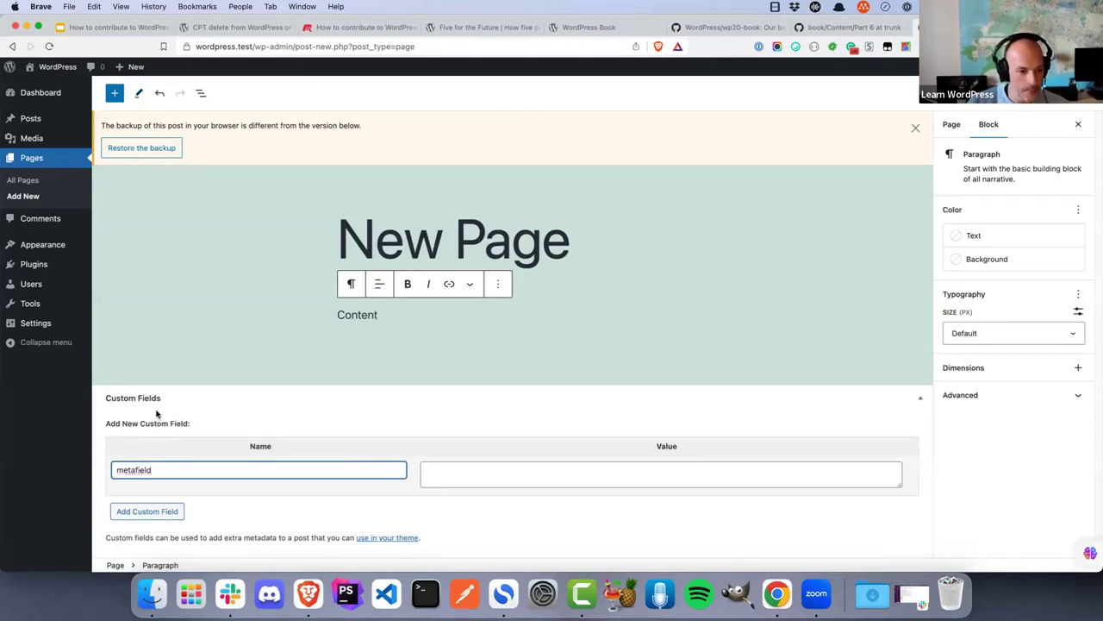
{"action": "left_click", "coordinate": [446, 475]}
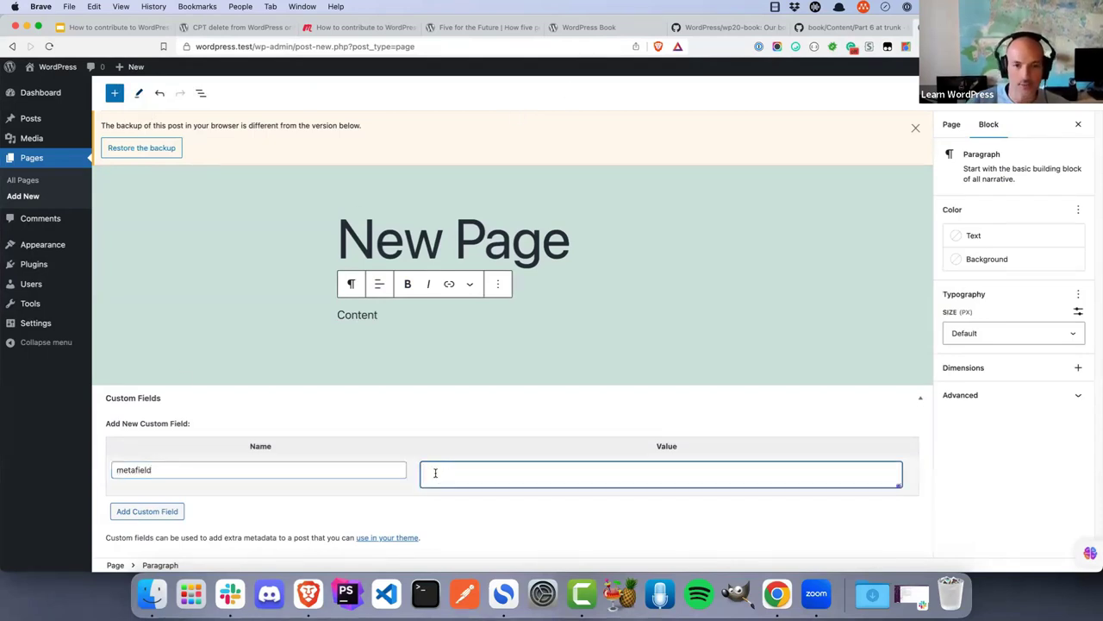
{"action": "type", "text": "Text"}
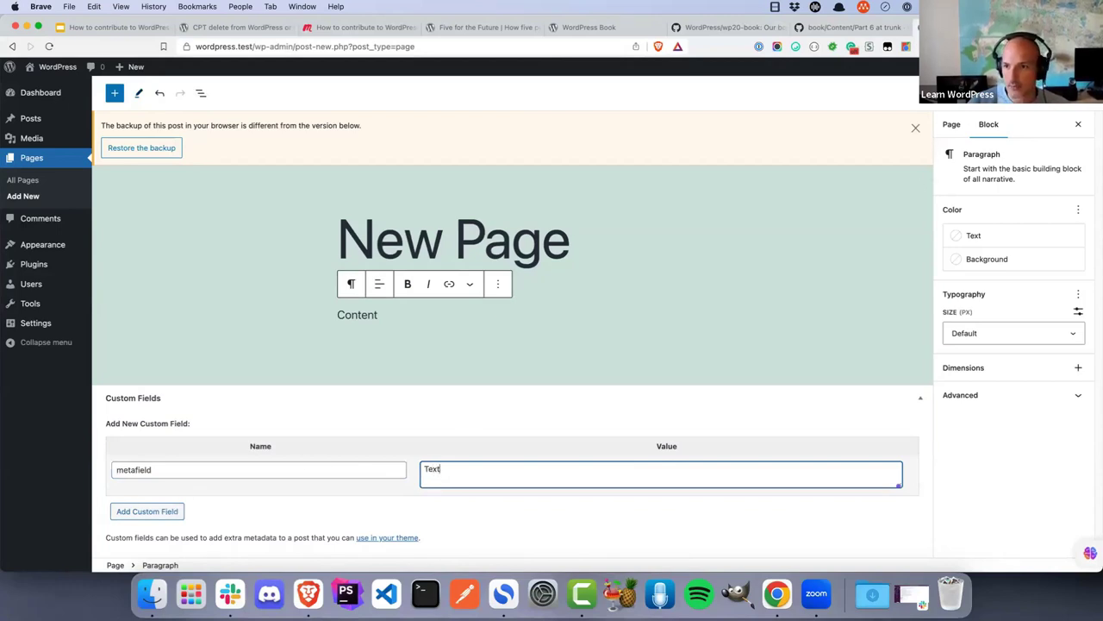
{"action": "left_click", "coordinate": [1047, 93]}
{"action": "left_click", "coordinate": [1047, 94]}
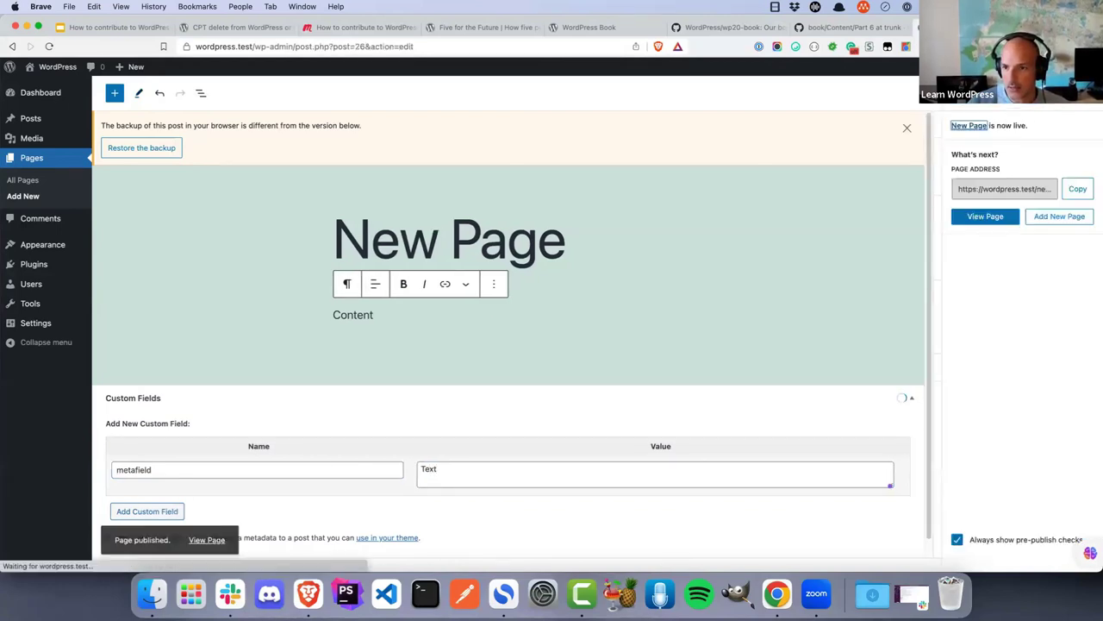
{"action": "left_click", "coordinate": [161, 515]}
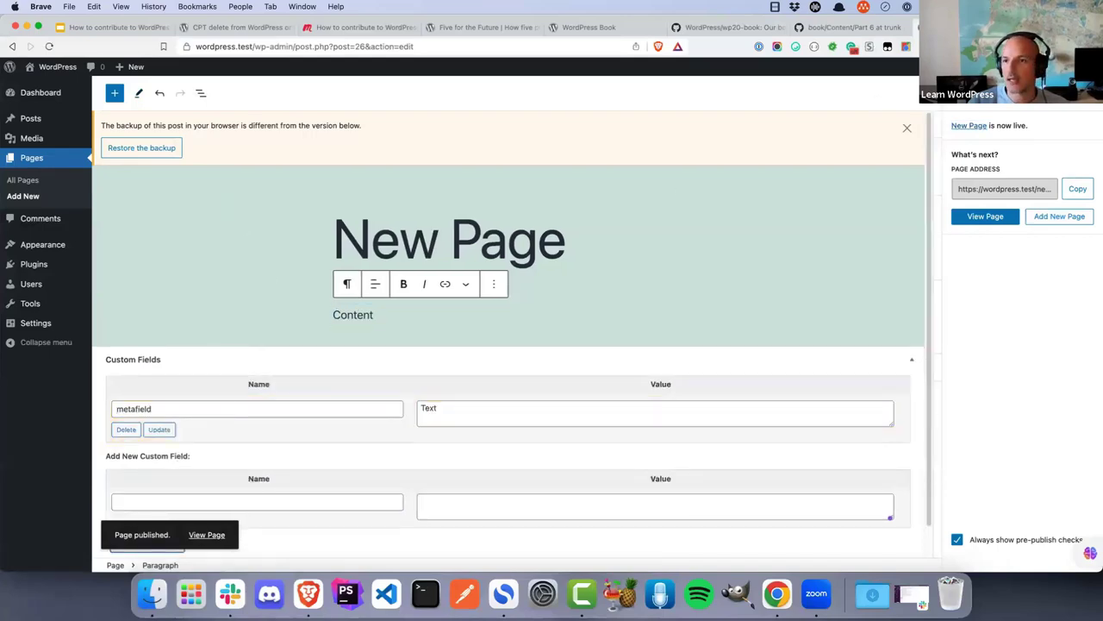
{"action": "key", "text": "super+t"}
Load the local phpMyAdmin address and log in with the database username and password
{"action": "type", "text": "w"}
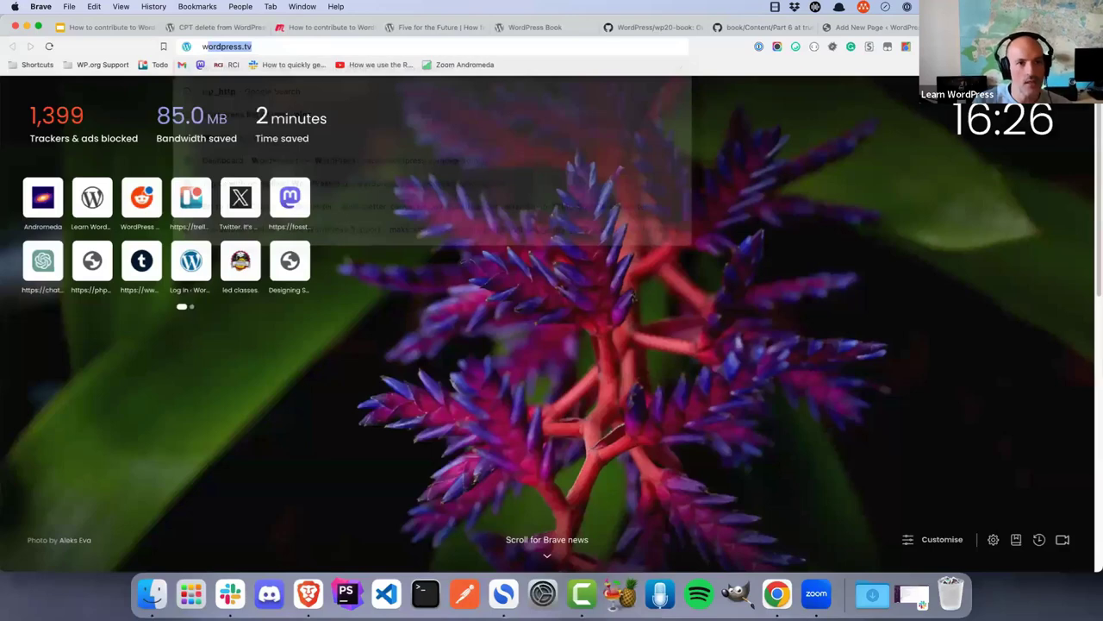
{"action": "type", "text": "p"}
{"action": "key", "text": "Return"}
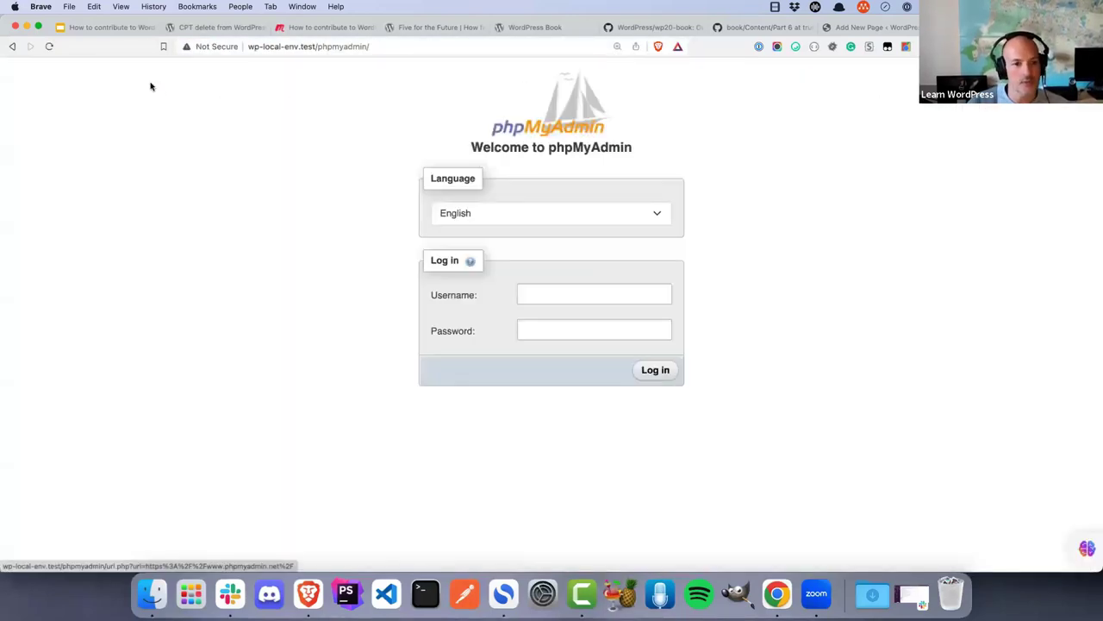
{"action": "left_click", "coordinate": [527, 294]}
{"action": "type", "text": "ro"}
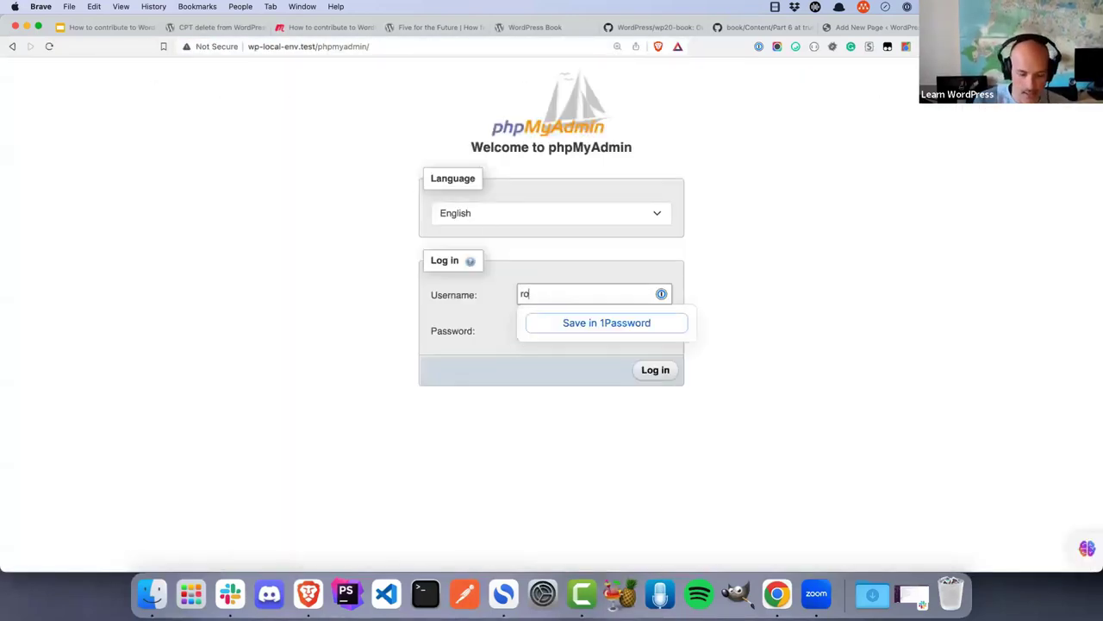
{"action": "type", "text": "ot"}
{"action": "key", "text": "Tab"}
{"action": "type", "text": "password"}
{"action": "key", "text": "Return"}
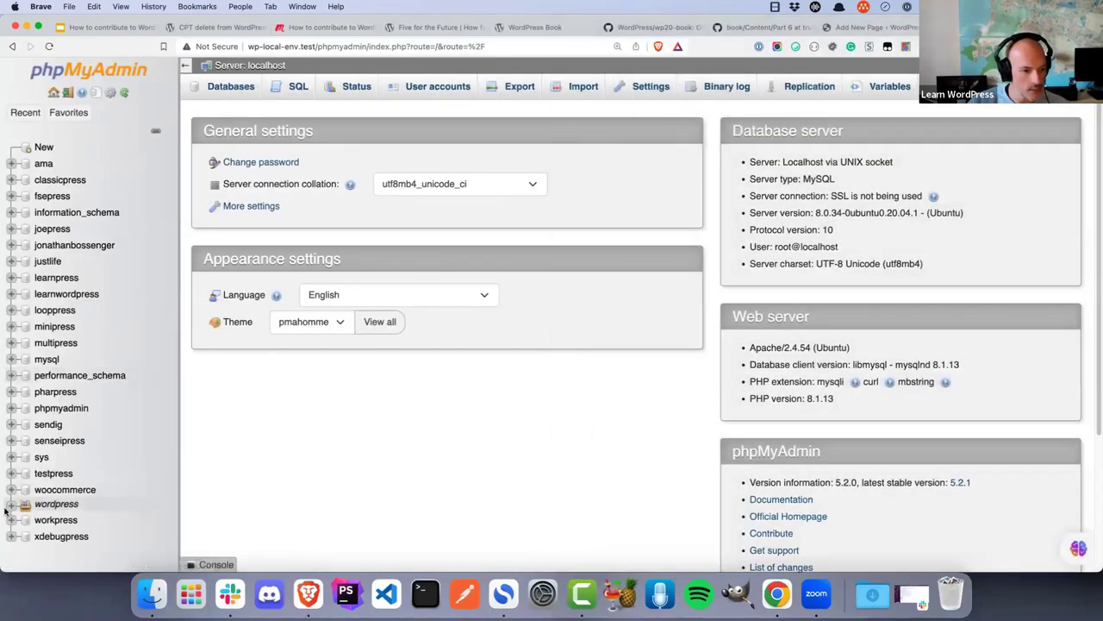
In the wordpress database, view the newest wp_posts rows, then the last page of wp_postmeta
{"action": "left_click", "coordinate": [11, 505]}
{"action": "left_click", "coordinate": [70, 520]}
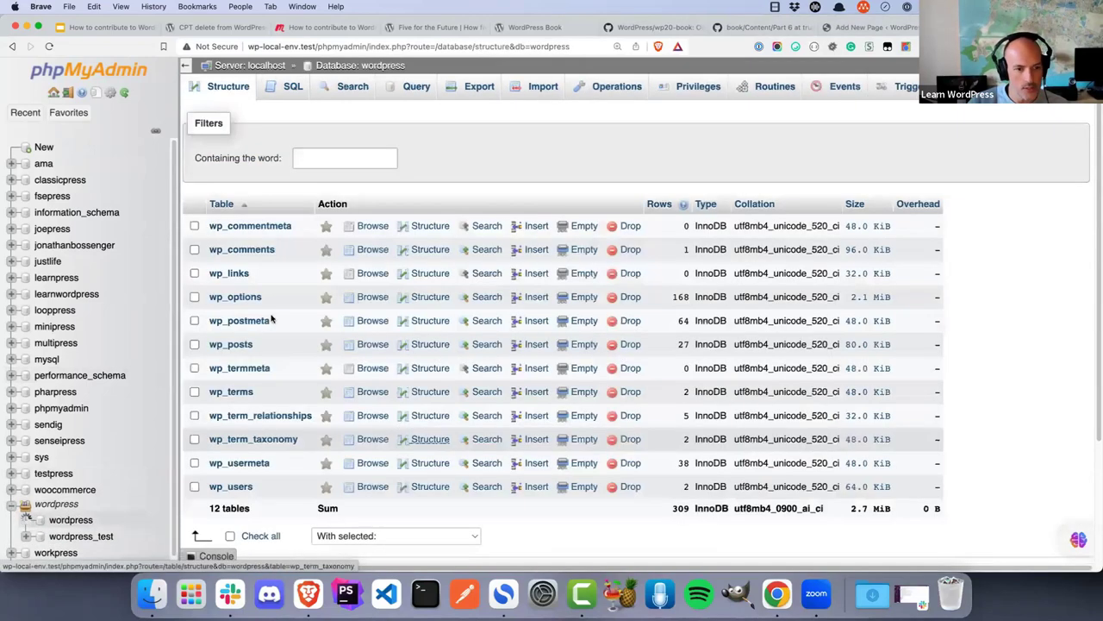
{"action": "left_click", "coordinate": [242, 344]}
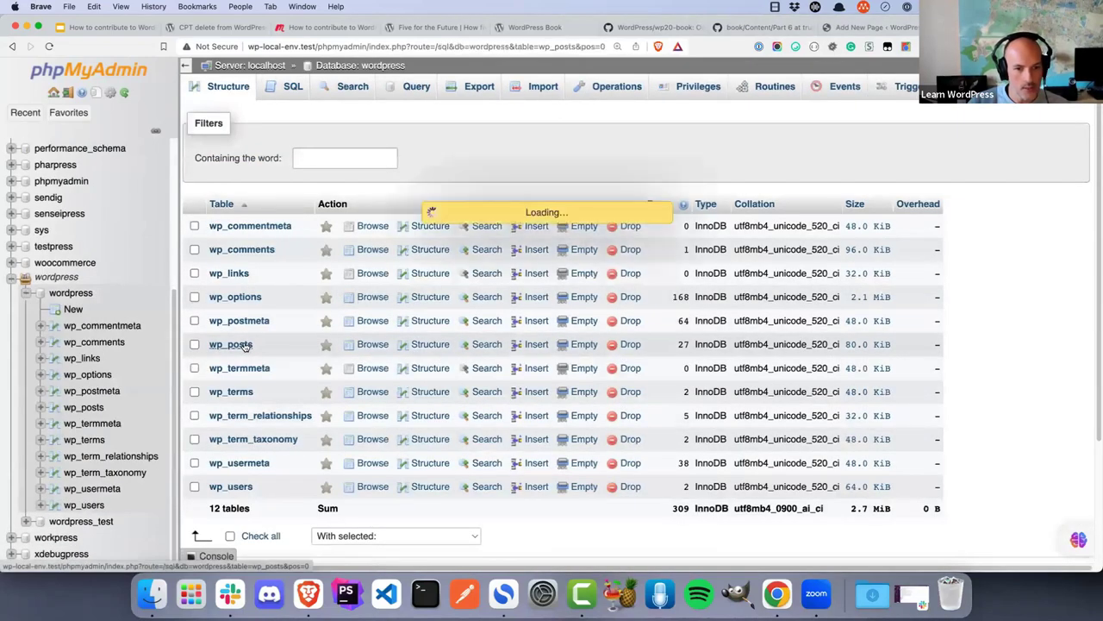
{"action": "left_click", "coordinate": [348, 273]}
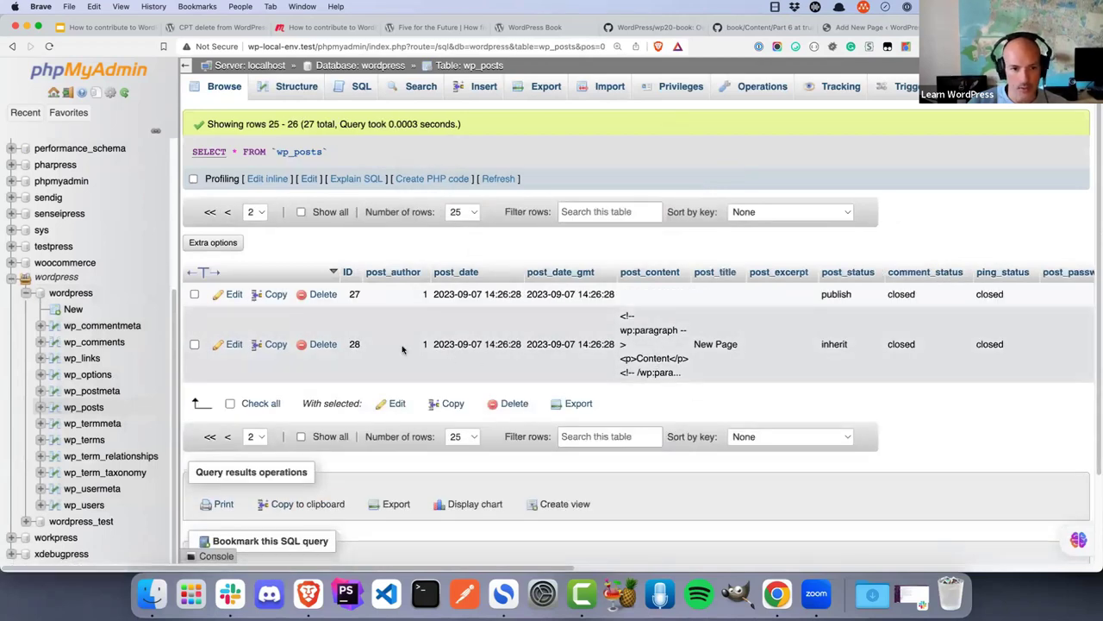
{"action": "left_click", "coordinate": [94, 391]}
{"action": "scroll", "coordinate": [397, 301], "scroll_direction": "down", "scroll_amount": 10}
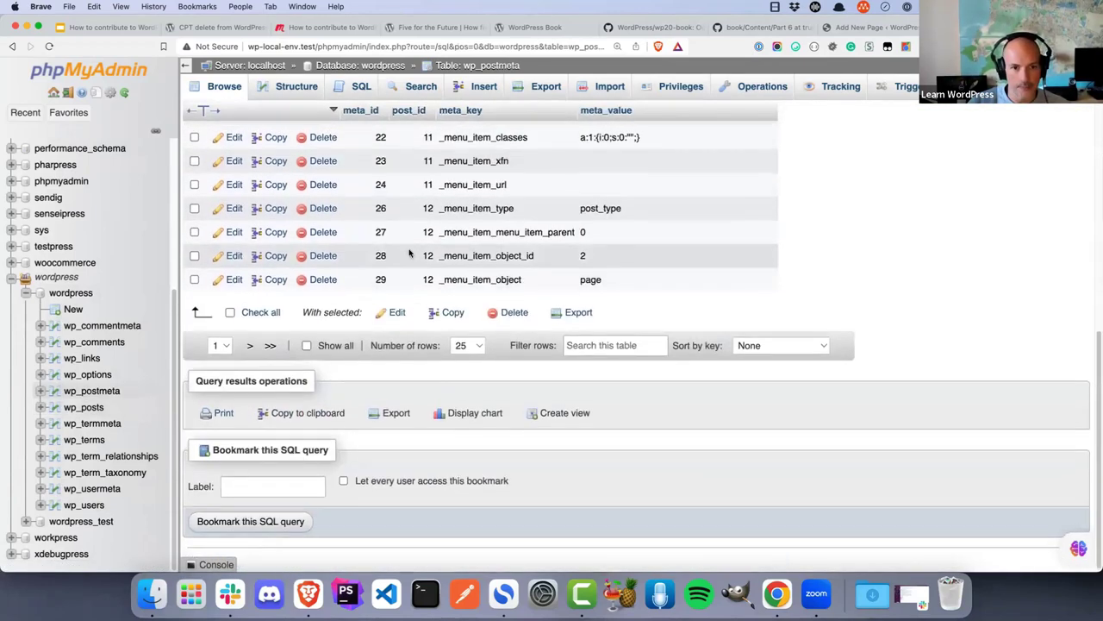
{"action": "scroll", "coordinate": [408, 250], "scroll_direction": "up", "scroll_amount": 10}
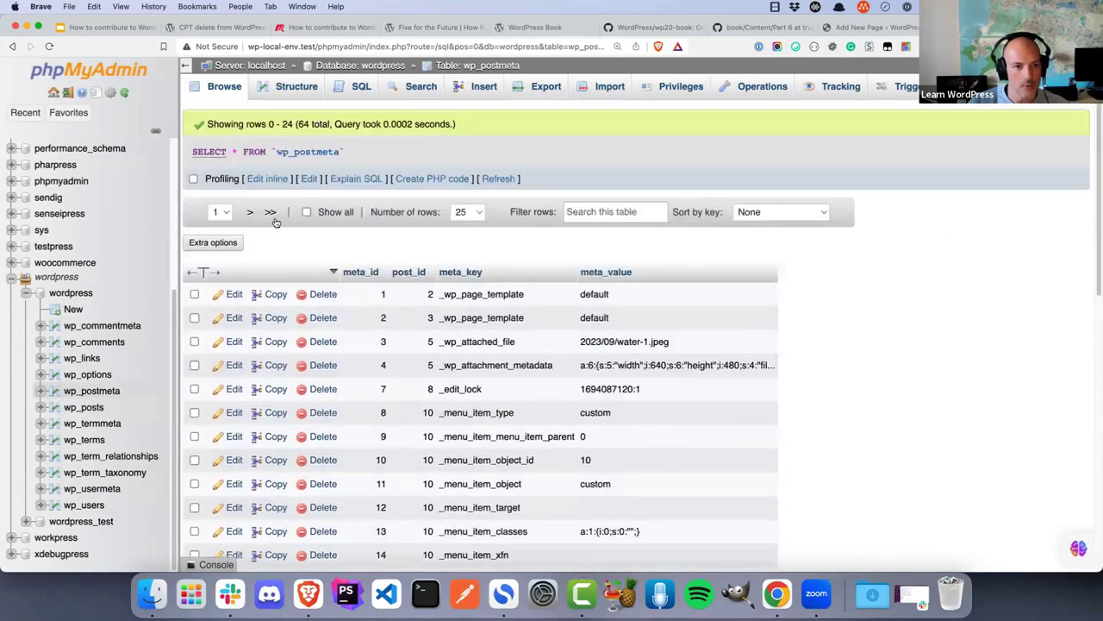
{"action": "left_click", "coordinate": [269, 212]}
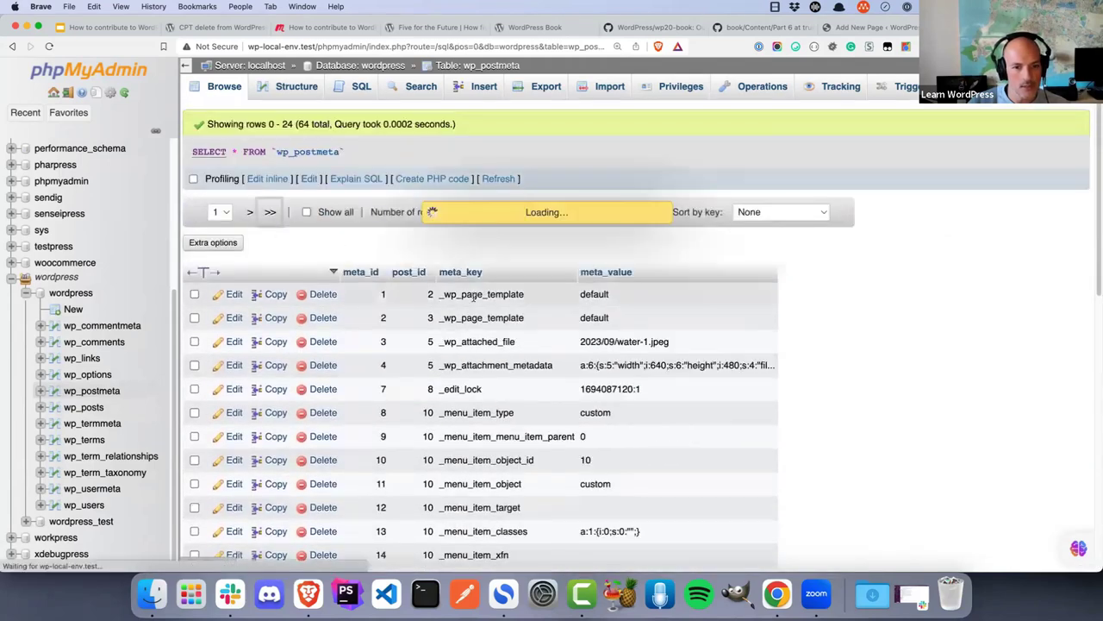
{"action": "scroll", "coordinate": [455, 325], "scroll_direction": "down", "scroll_amount": 4}
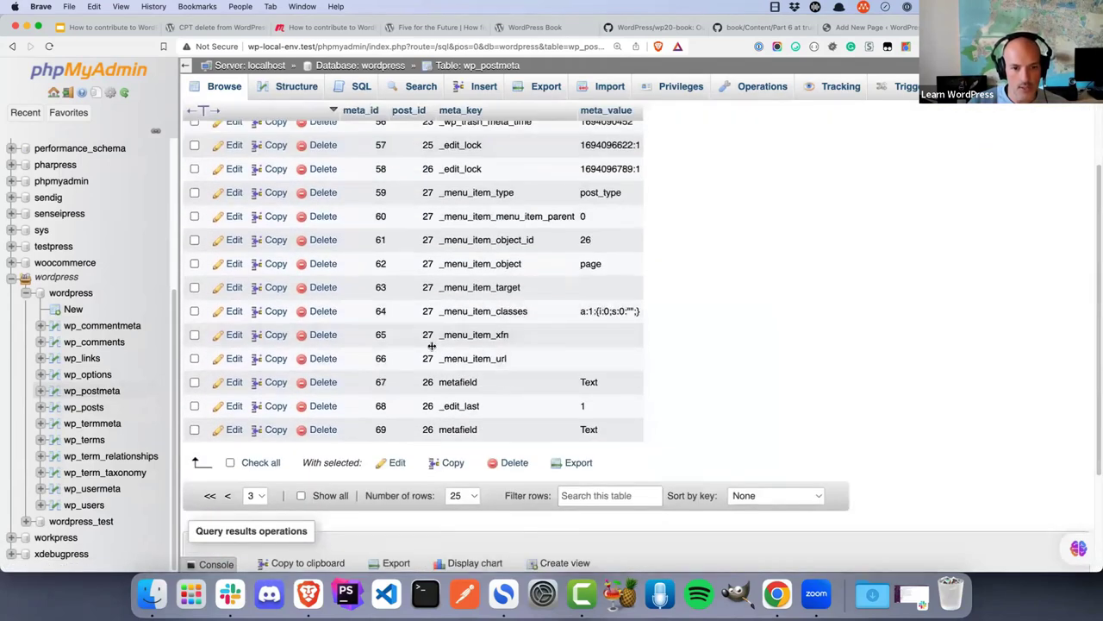
{"action": "scroll", "coordinate": [432, 284], "scroll_direction": "up", "scroll_amount": 2}
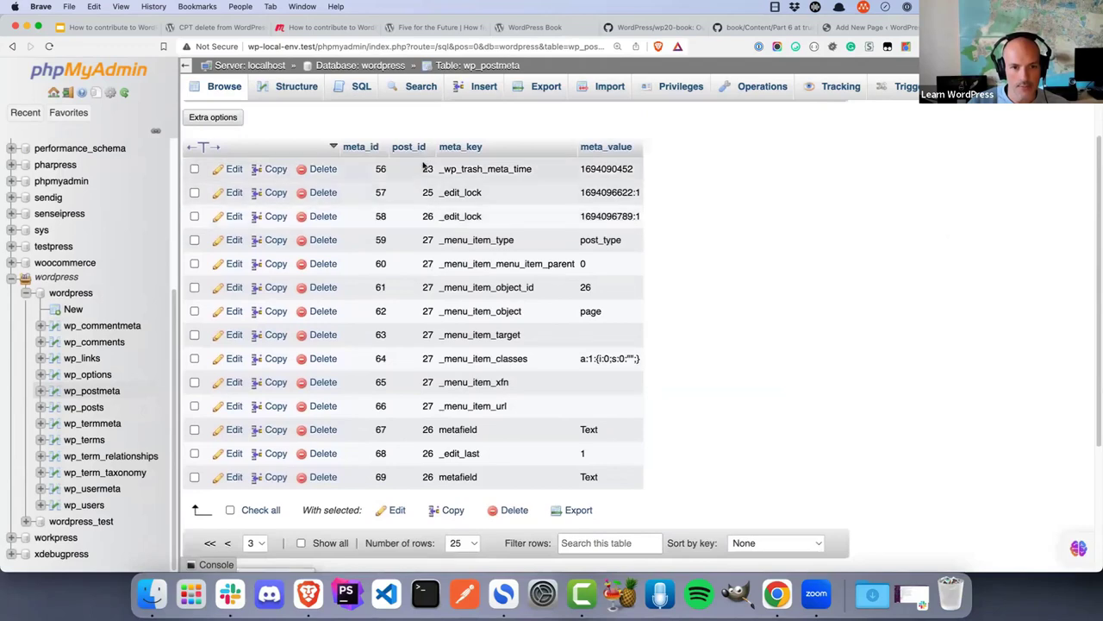
{"action": "scroll", "coordinate": [420, 138], "scroll_direction": "up", "scroll_amount": 5}
Search the wp_postmeta table for post_id 28, which returns no rows
{"action": "left_click", "coordinate": [417, 92]}
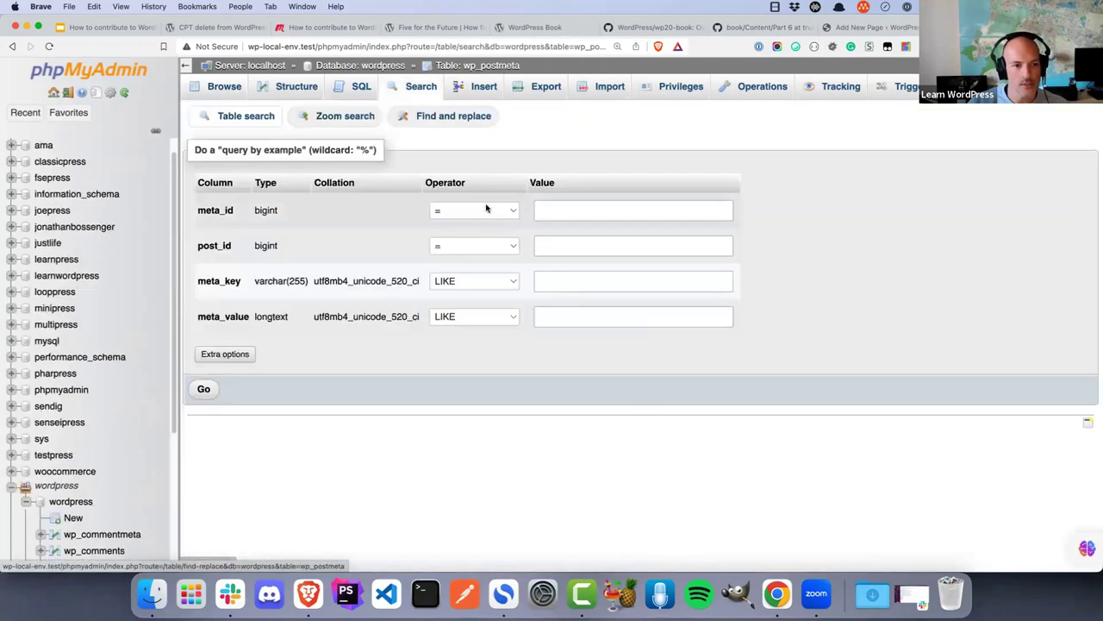
{"action": "left_click", "coordinate": [546, 246]}
{"action": "type", "text": "28"}
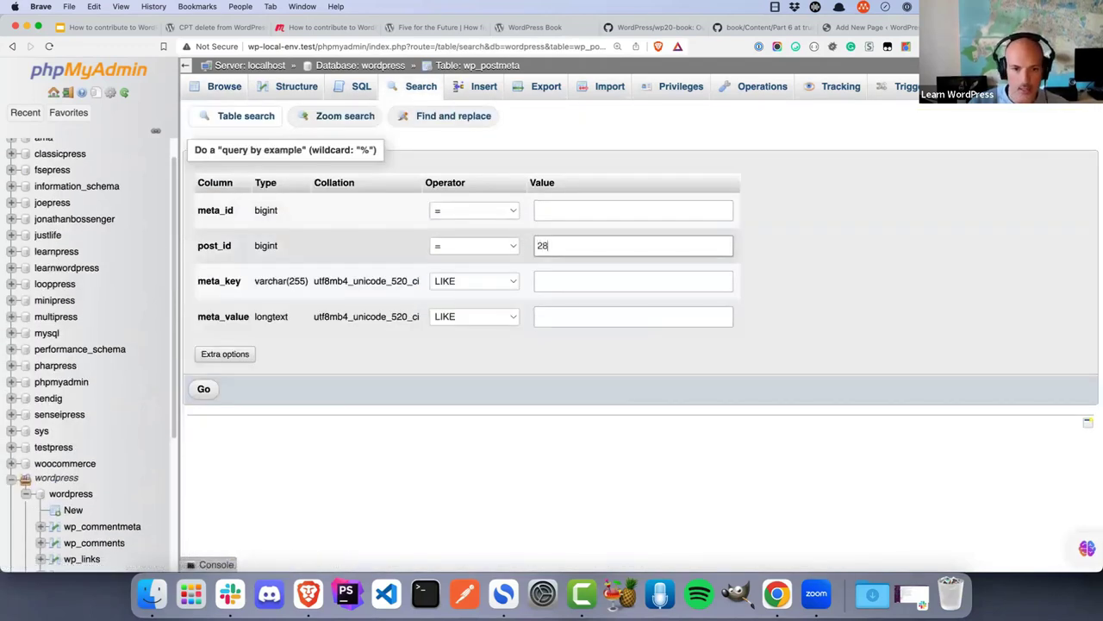
{"action": "key", "text": "Return"}
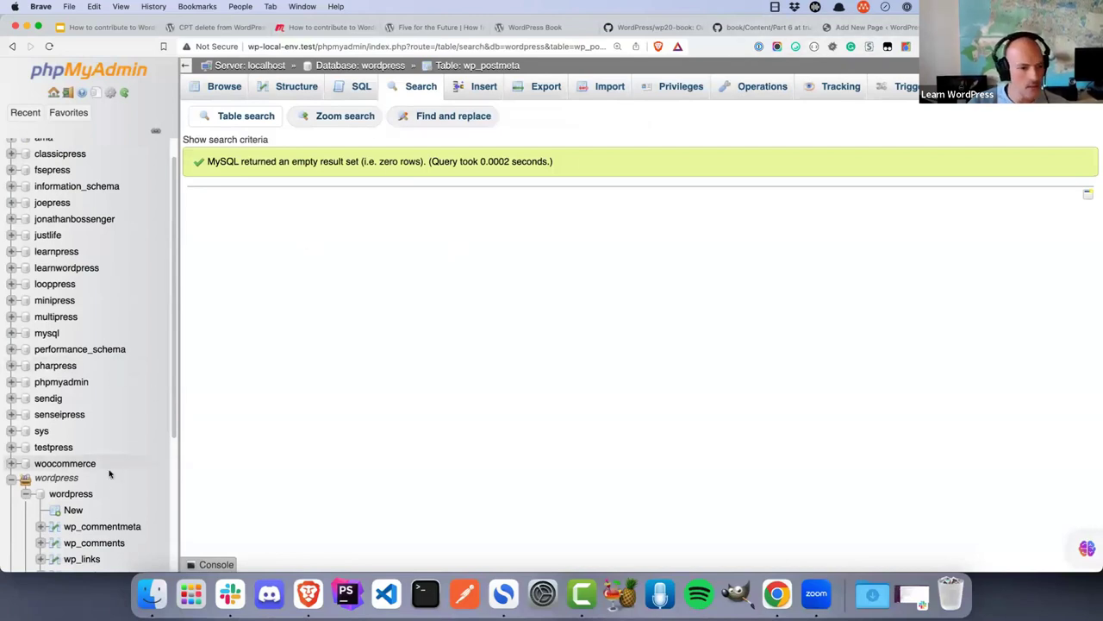
Check the last page of wp_posts, including the ID 27 row, then return to the WordPress page editor
{"action": "scroll", "coordinate": [94, 483], "scroll_direction": "down", "scroll_amount": 5}
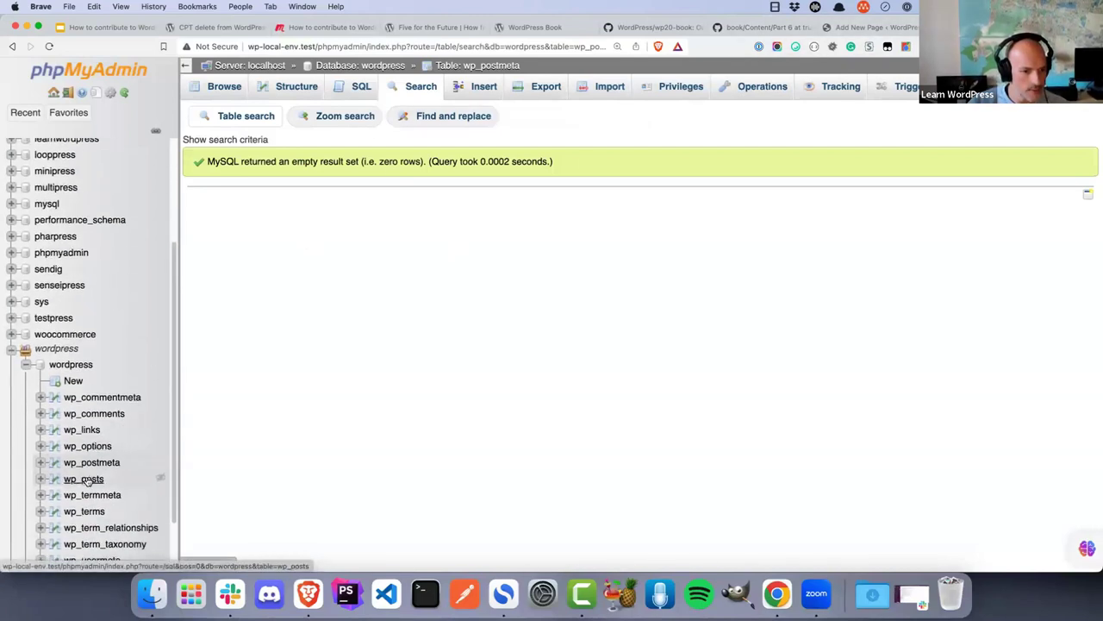
{"action": "left_click", "coordinate": [84, 480]}
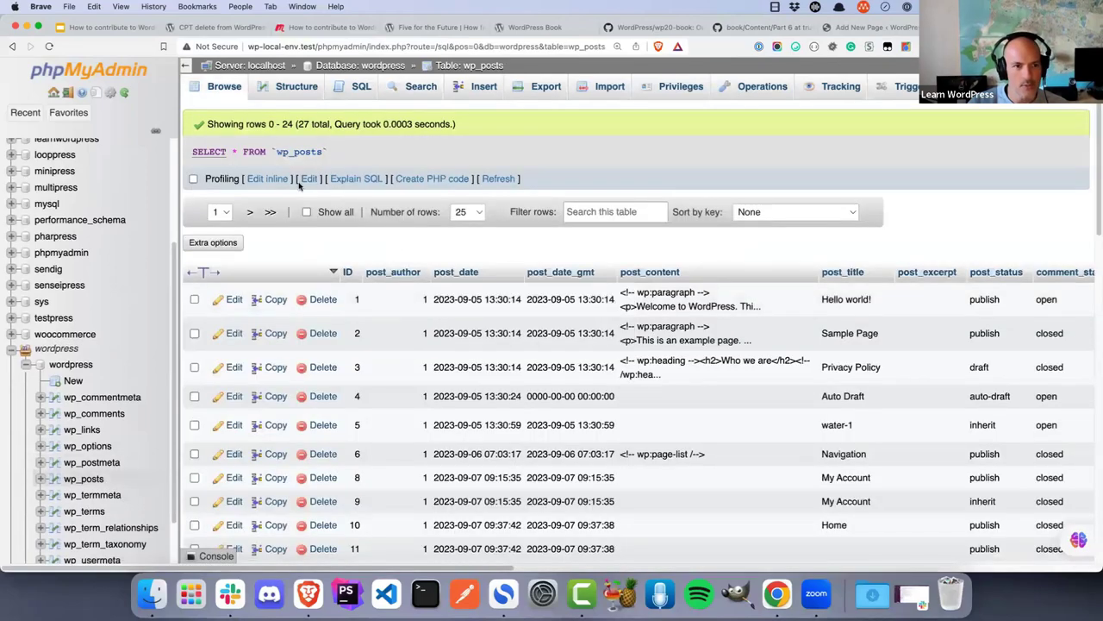
{"action": "left_click", "coordinate": [271, 212]}
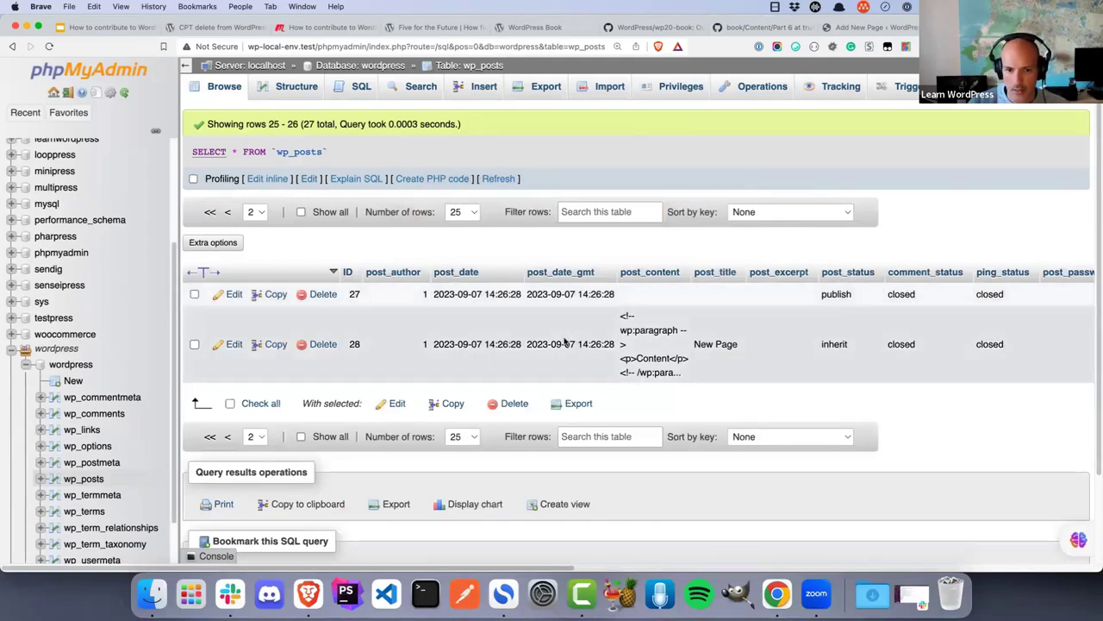
{"action": "double_click", "coordinate": [354, 294]}
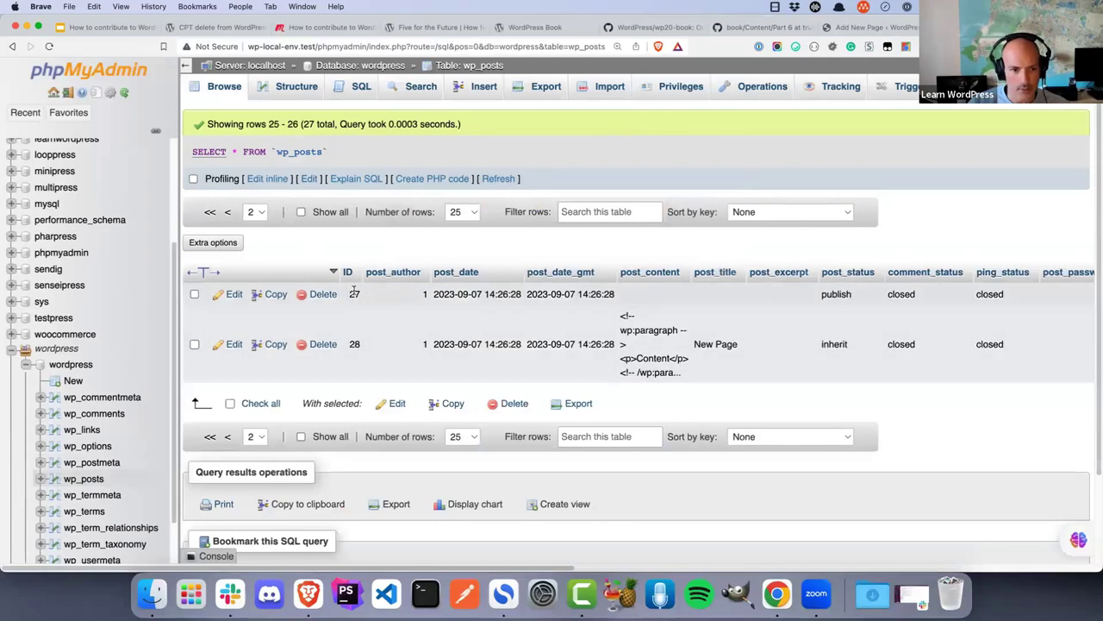
{"action": "left_click", "coordinate": [869, 27]}
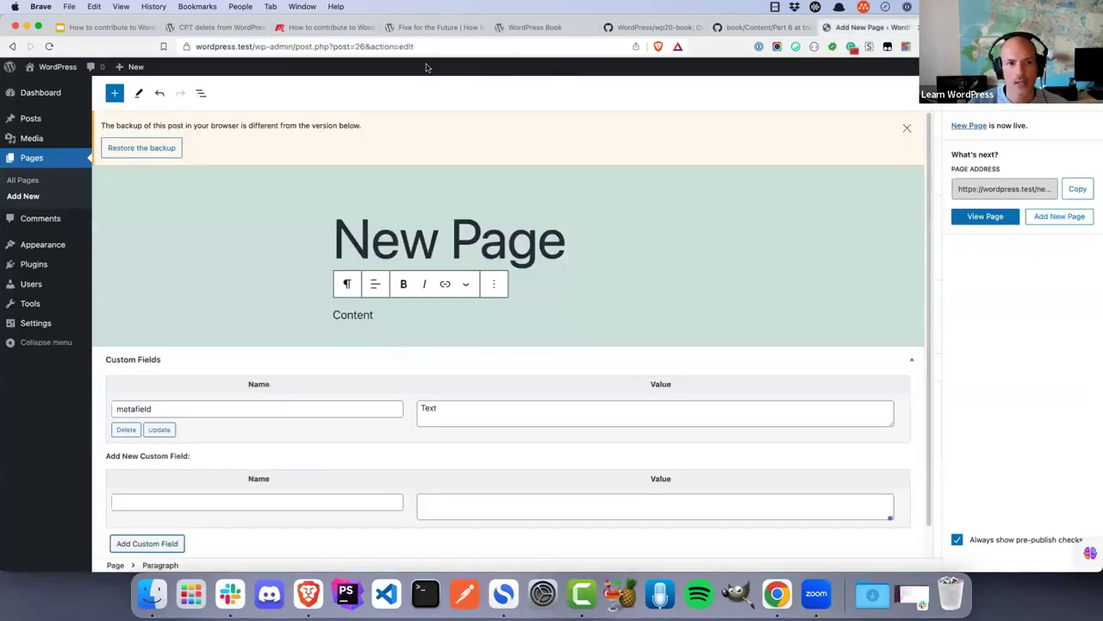
Note the page's post ID from the editor address, then search wp_postmeta for post_id 26
{"action": "double_click", "coordinate": [362, 47]}
{"action": "left_click", "coordinate": [953, 27]}
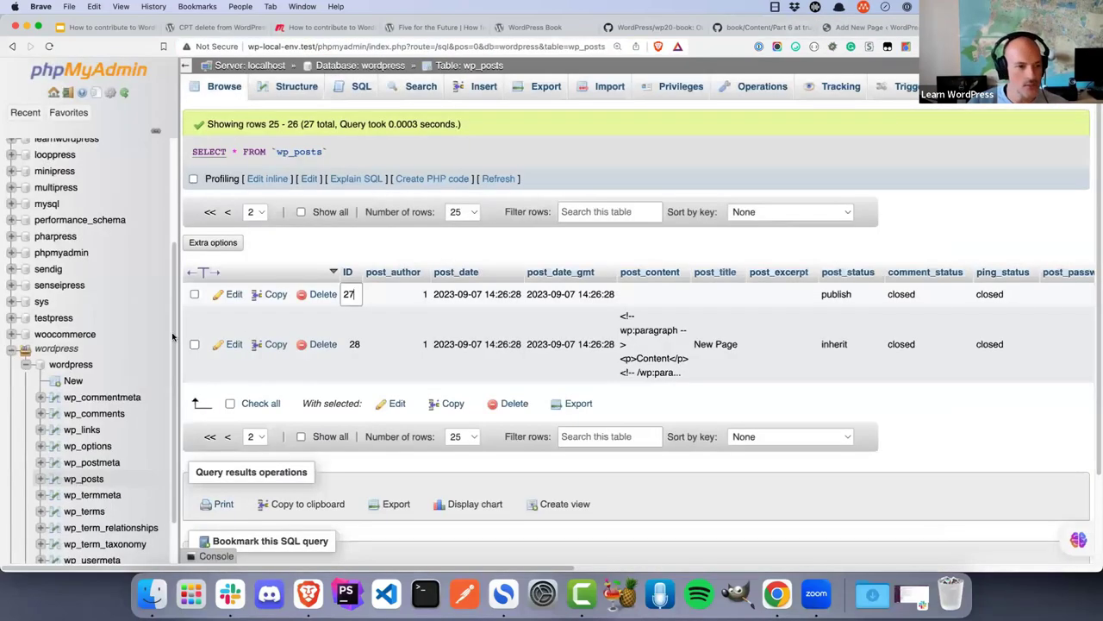
{"action": "left_click", "coordinate": [91, 462]}
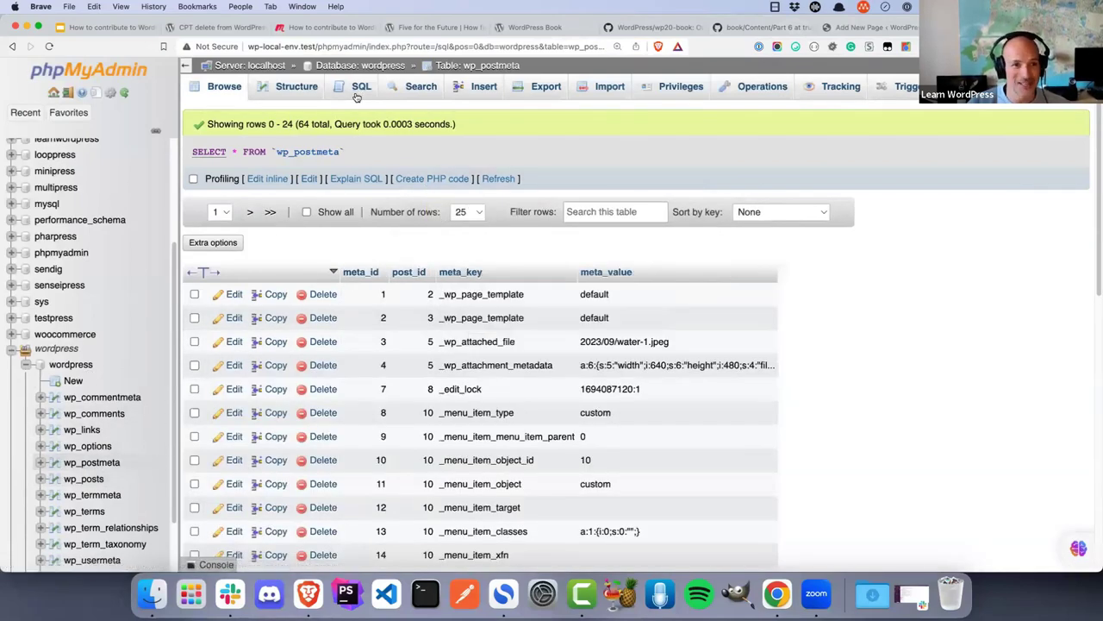
{"action": "left_click", "coordinate": [403, 90]}
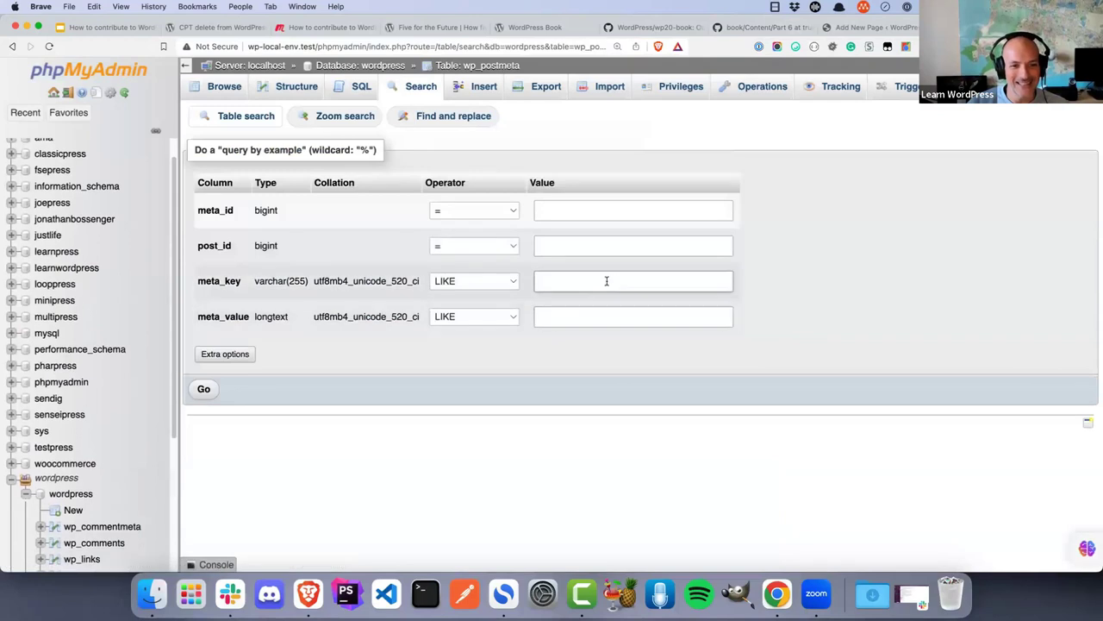
{"action": "left_click", "coordinate": [575, 244]}
{"action": "type", "text": "26"}
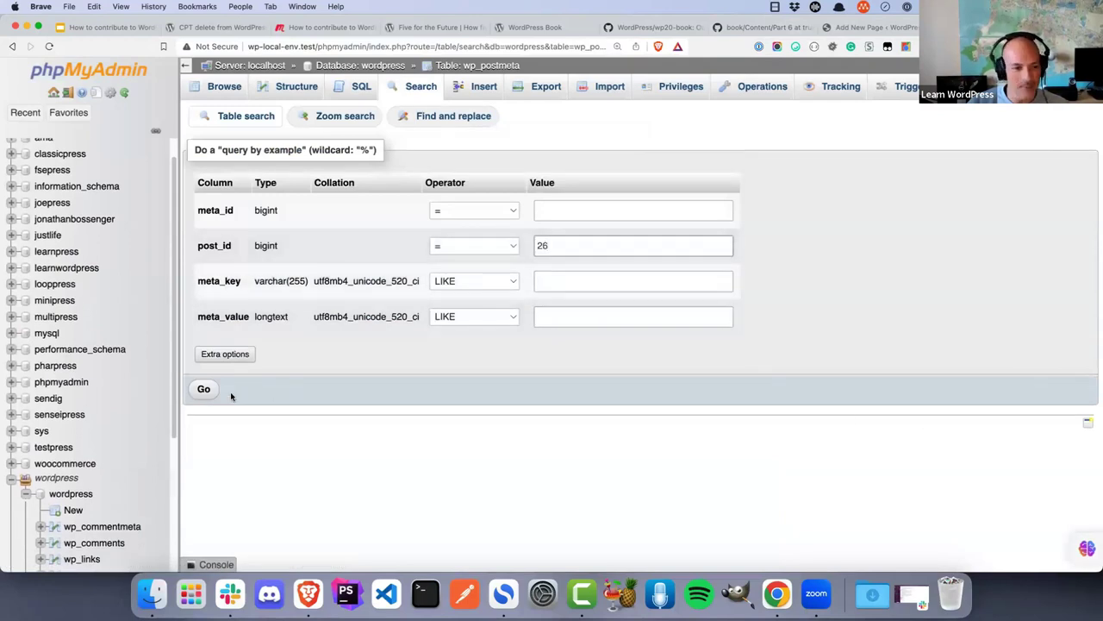
{"action": "left_click", "coordinate": [211, 389]}
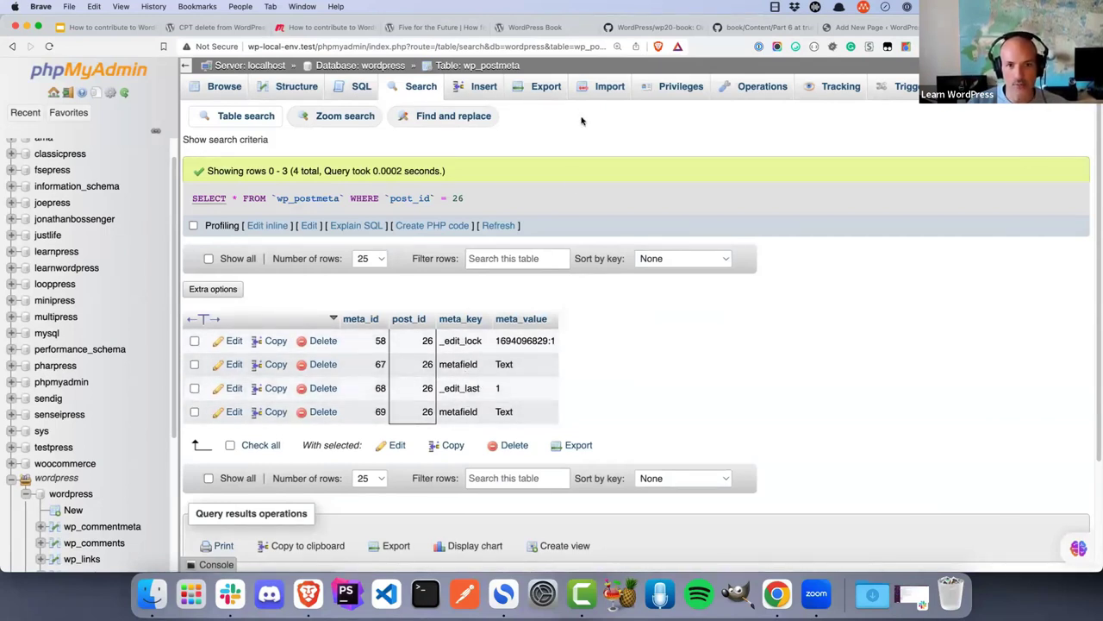
Move New Page to the trash from its page settings, then delete it permanently from Trash
{"action": "left_click", "coordinate": [862, 27]}
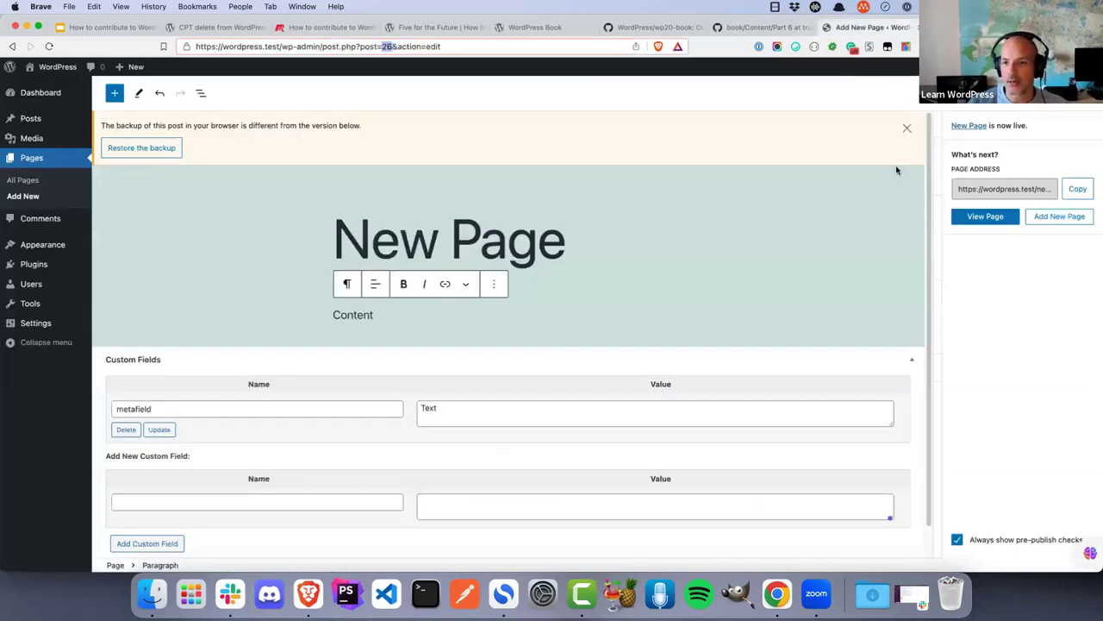
{"action": "left_click", "coordinate": [1077, 110]}
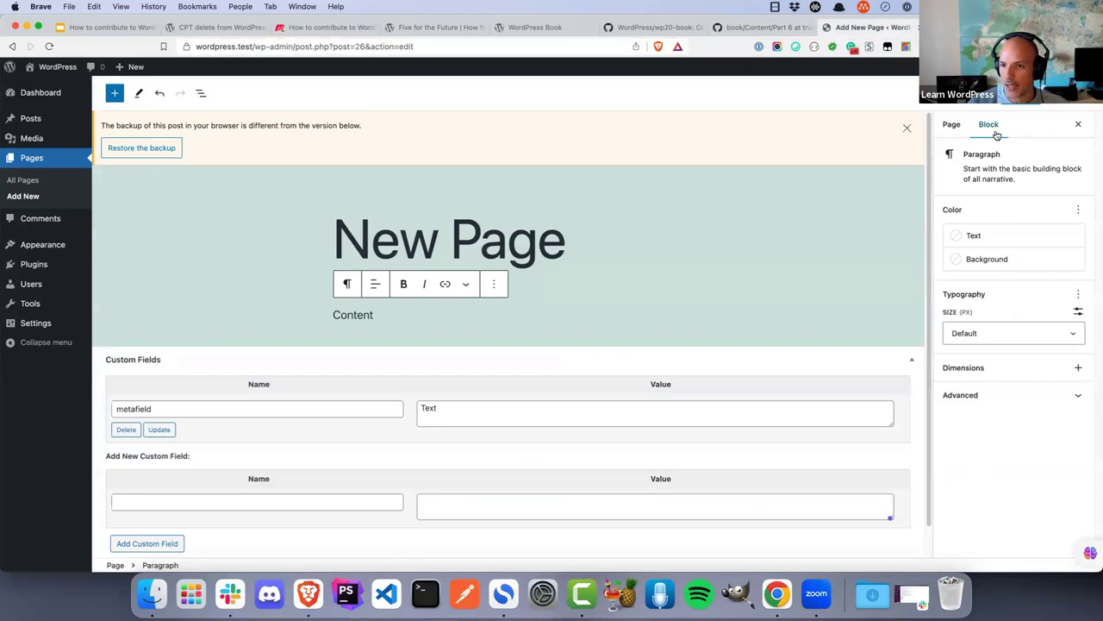
{"action": "left_click", "coordinate": [949, 124]}
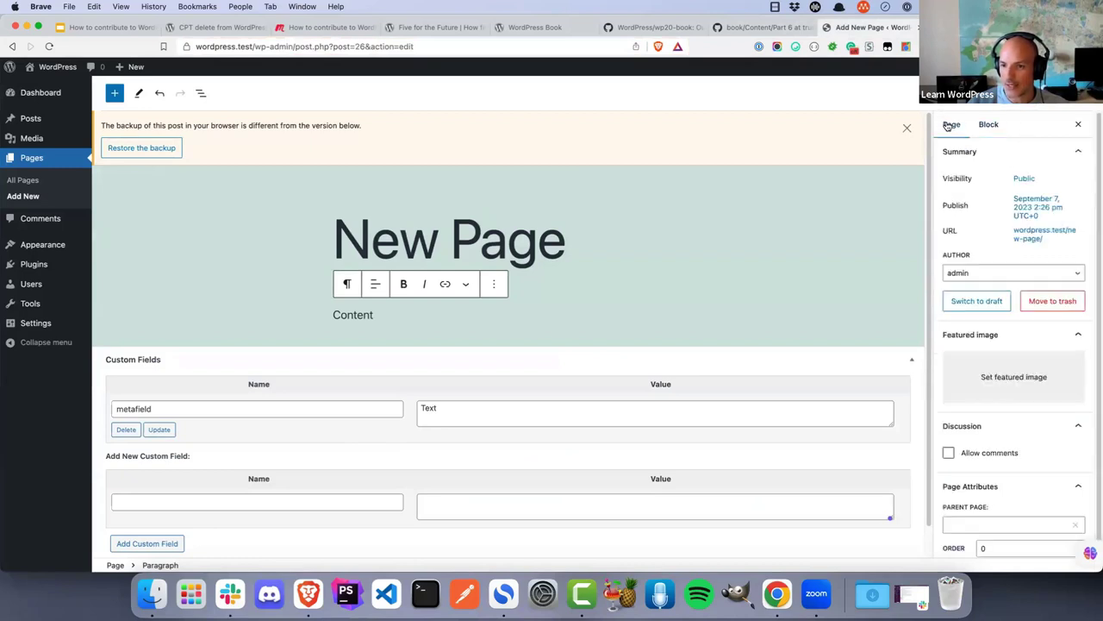
{"action": "left_click", "coordinate": [1051, 301]}
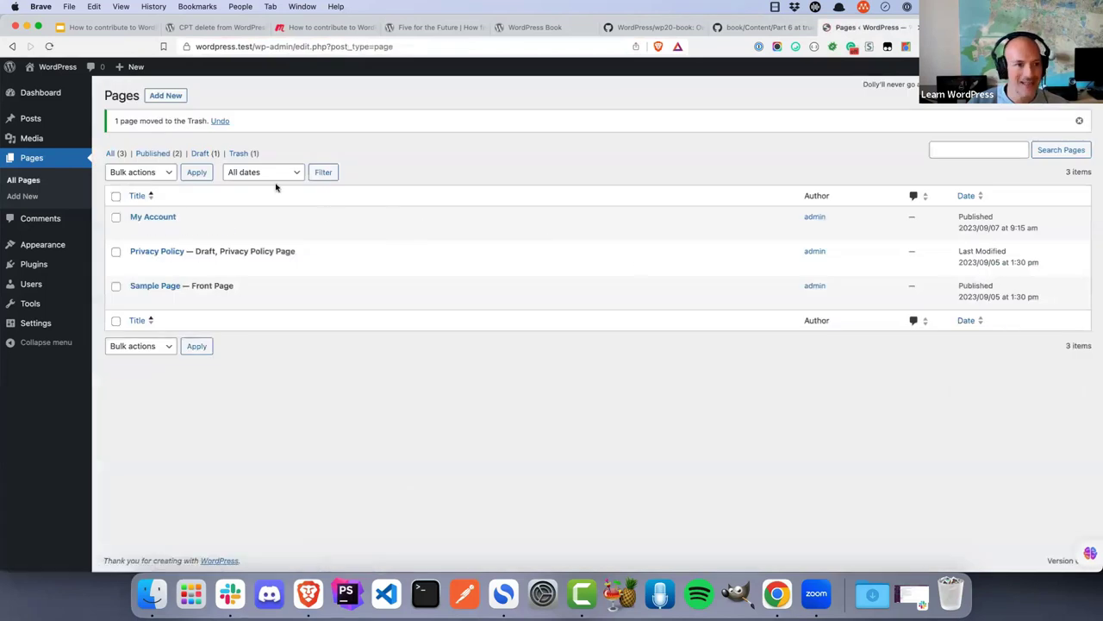
{"action": "left_click", "coordinate": [243, 153]}
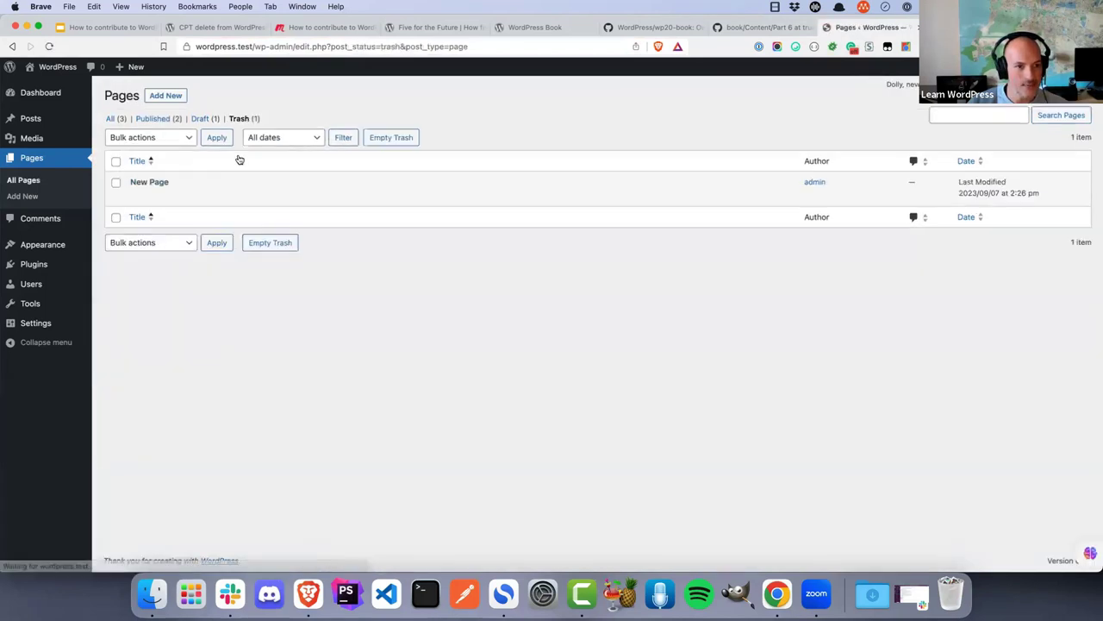
{"action": "left_click", "coordinate": [187, 197]}
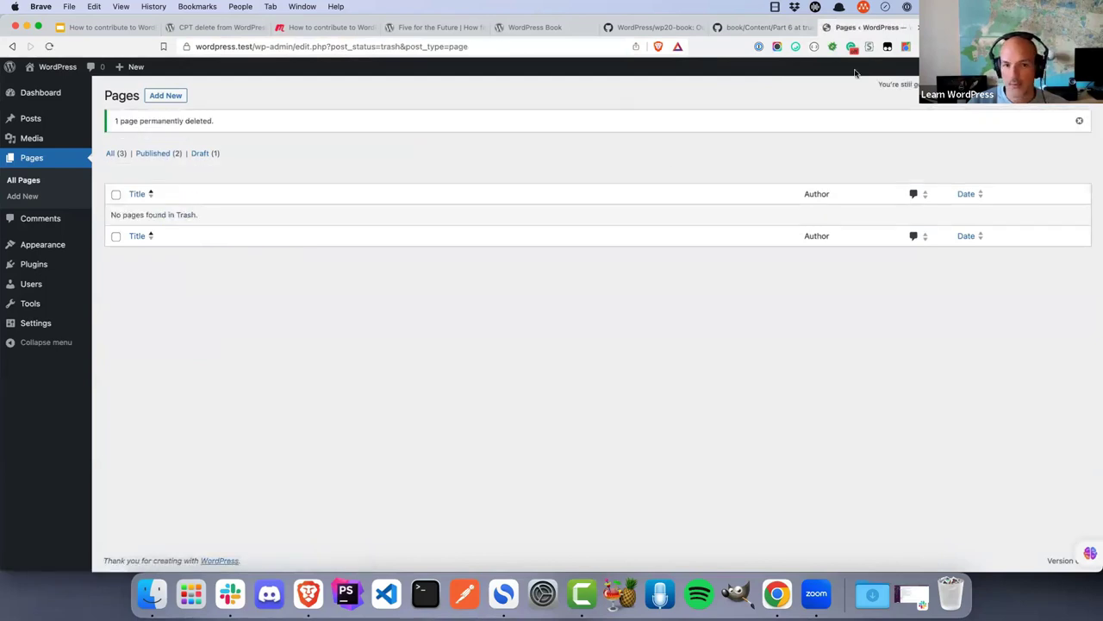
{"action": "key", "text": "ctrl+shift+Tab"}
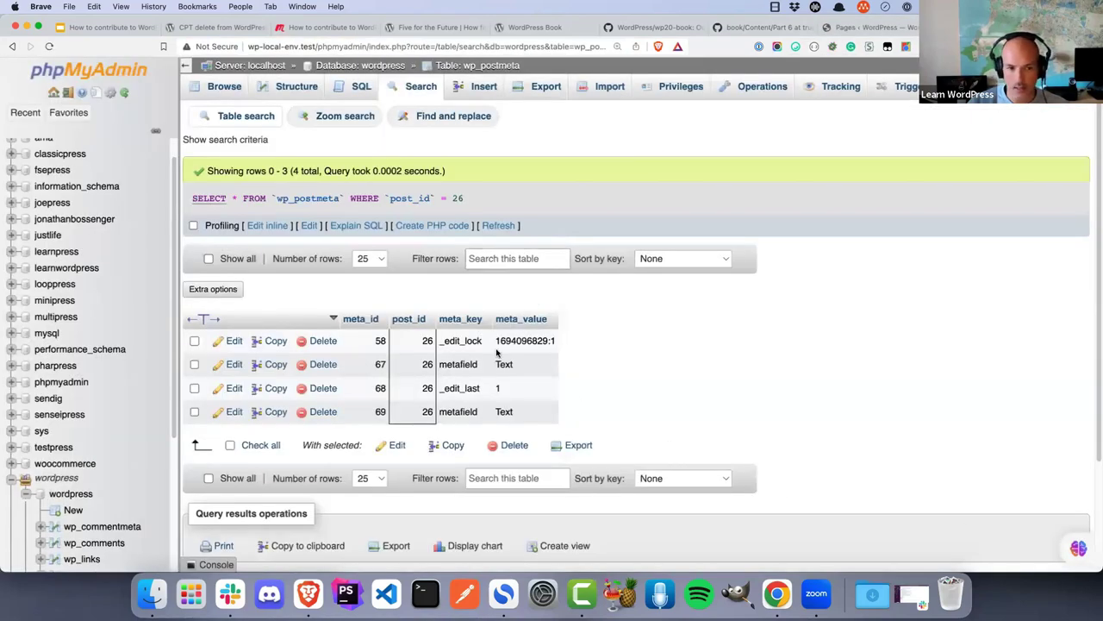
Rerun the wp_postmeta query for post_id 26 and confirm it now returns no rows
{"action": "left_click", "coordinate": [496, 225]}
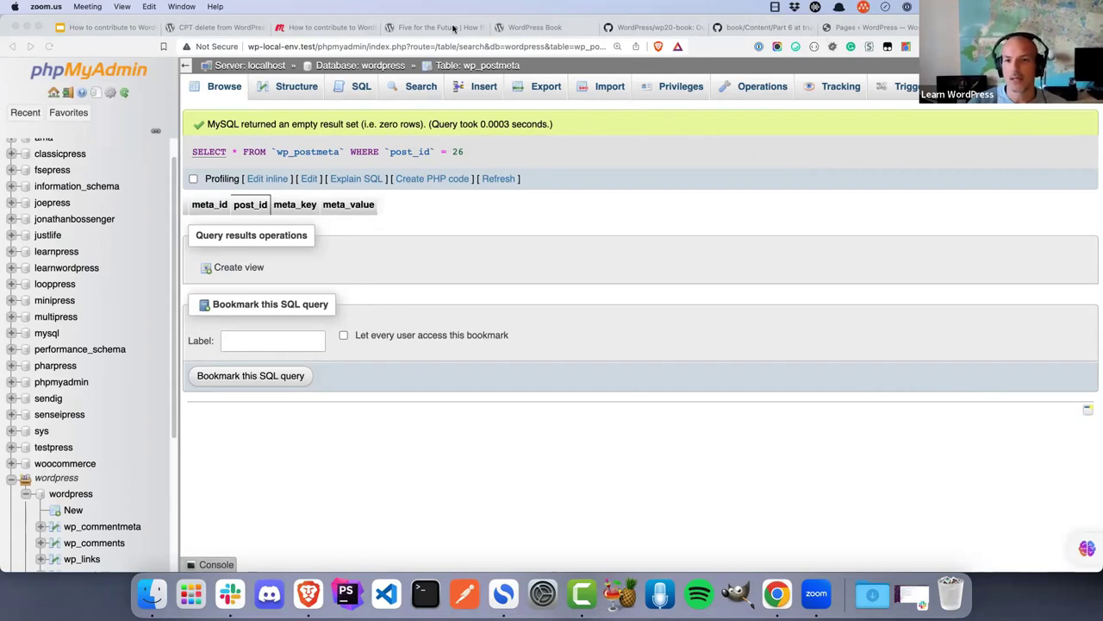
Add '(eg metadata)' to the reply's first paragraph and move the MySQL sentence to its own paragraph
{"action": "left_click", "coordinate": [316, 104]}
{"action": "key", "text": "ctrl+Tab"}
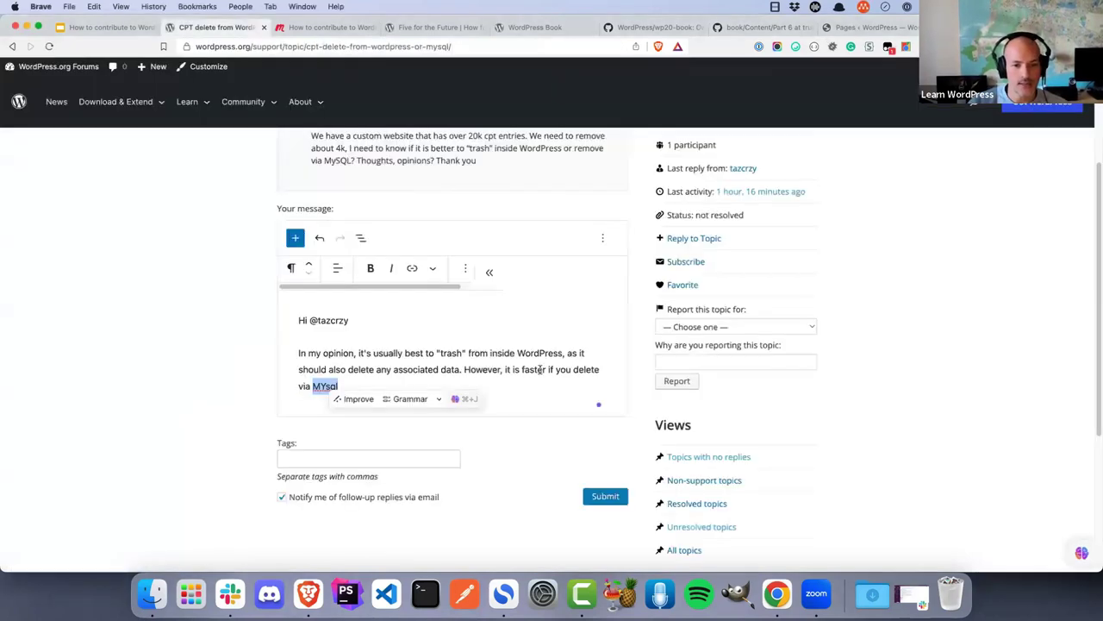
{"action": "left_click", "coordinate": [390, 371]}
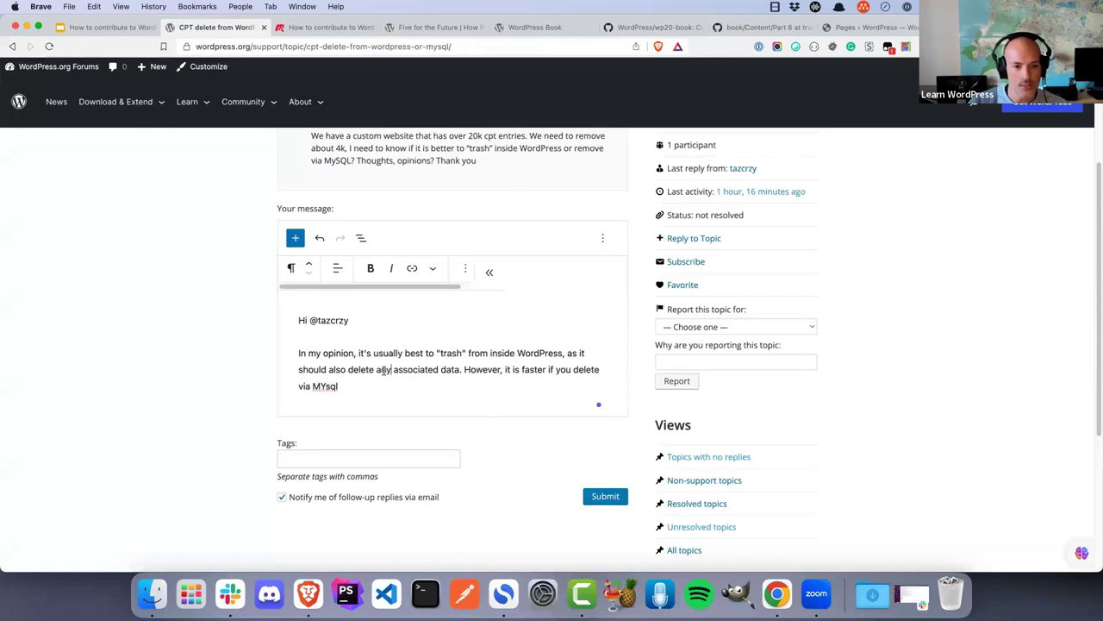
{"action": "type", "text": "(eg meta"}
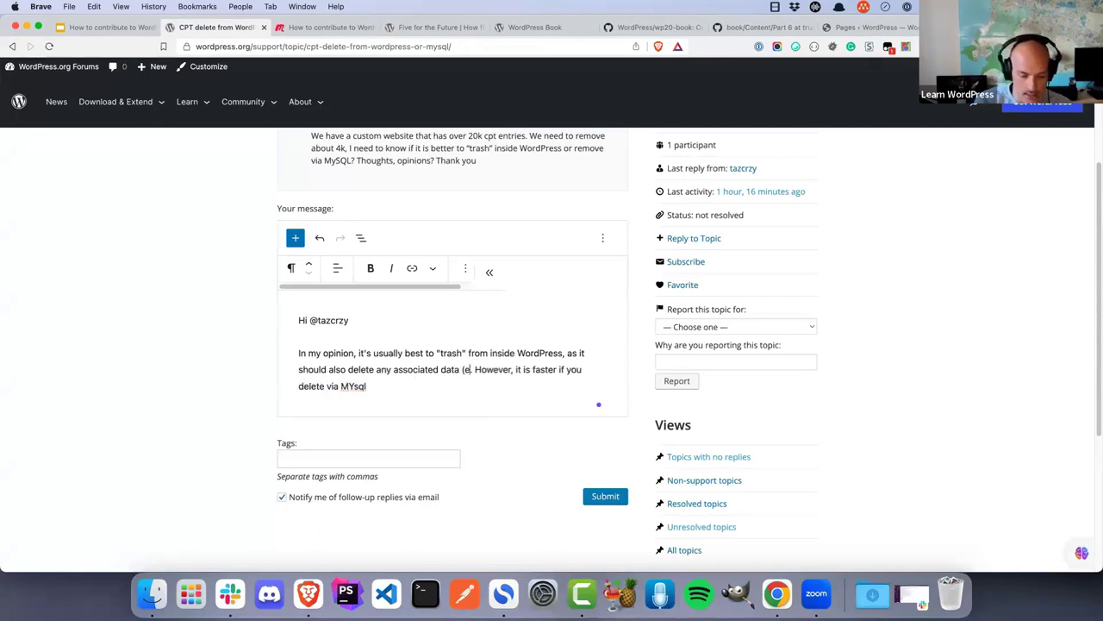
{"action": "type", "text": "data)"}
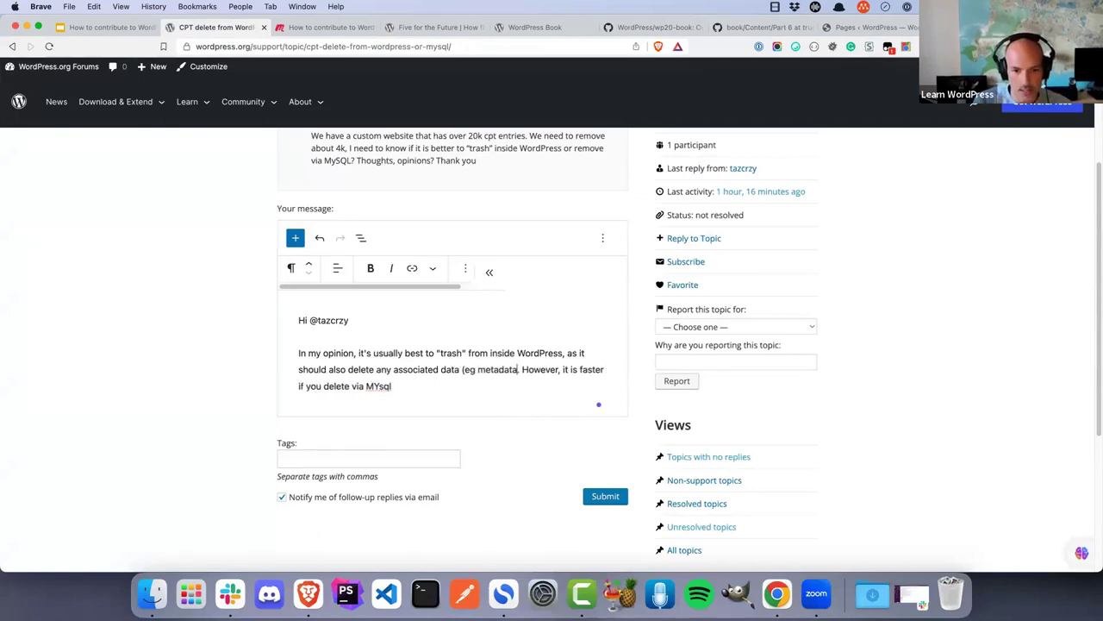
{"action": "key", "text": "Return"}
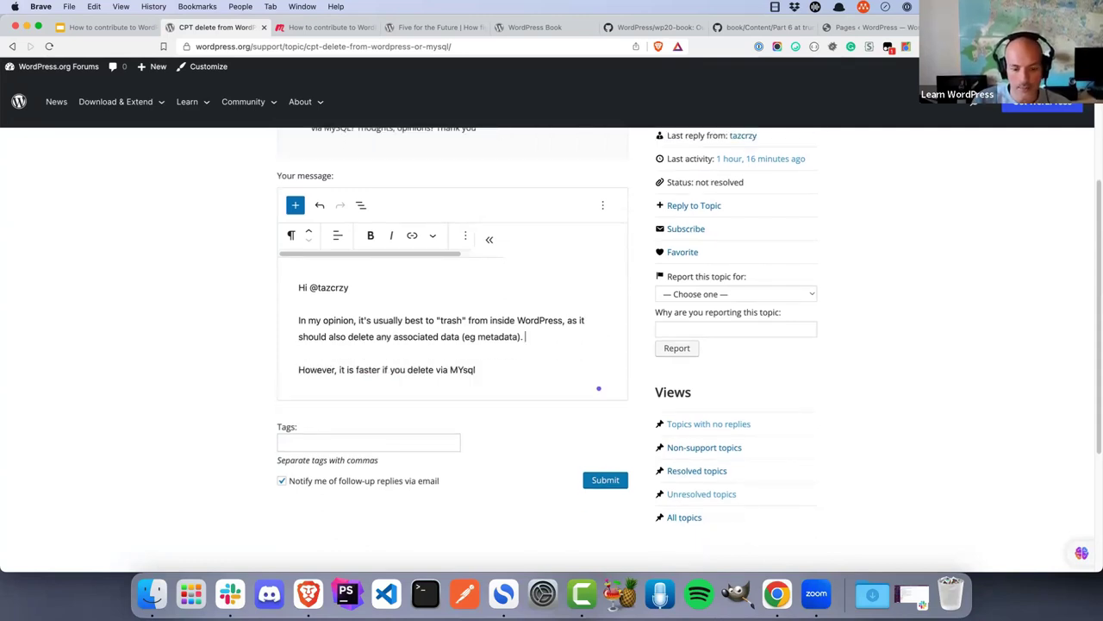
Write that custom plugins' delete routines for associated data would also kick in when trashing
{"action": "type", "text": "Additionally, if"}
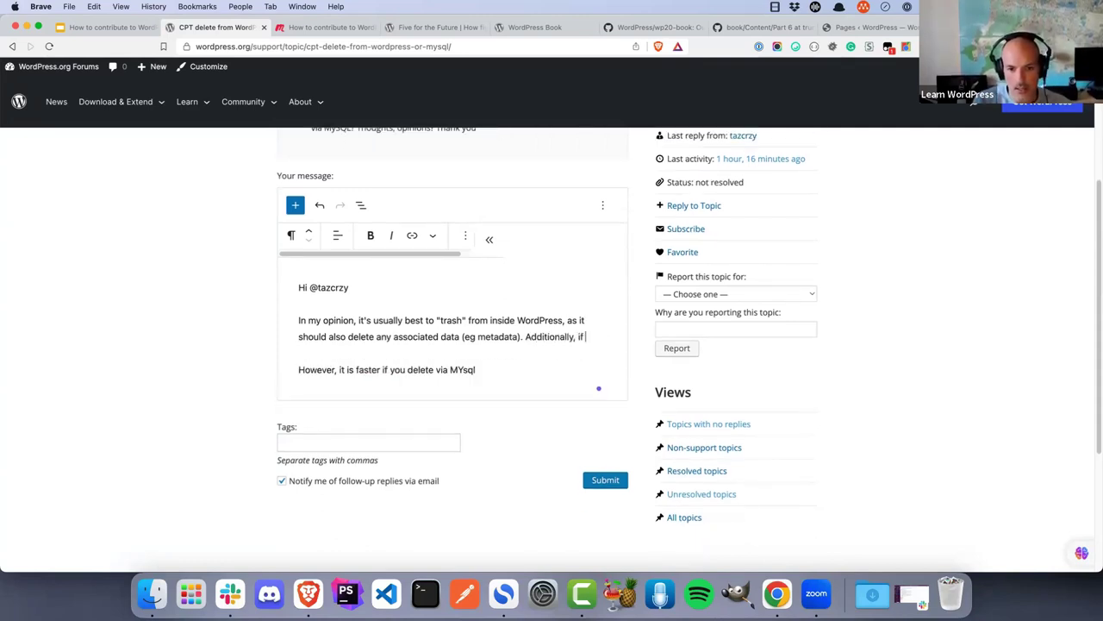
{"action": "type", "text": " any custom plugins "}
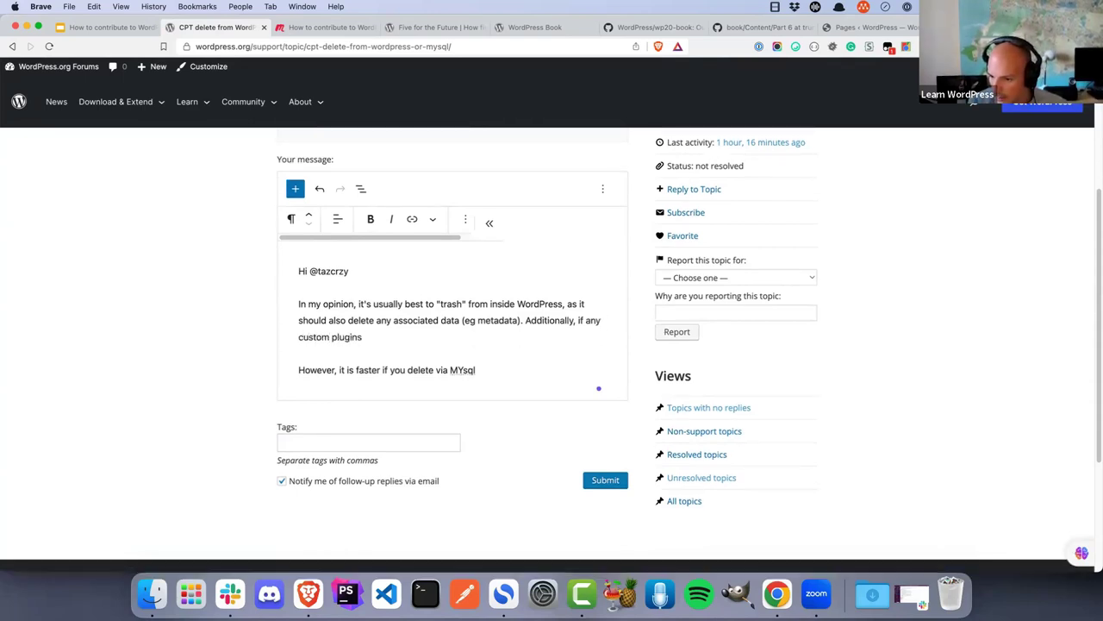
{"action": "type", "text": "n"}
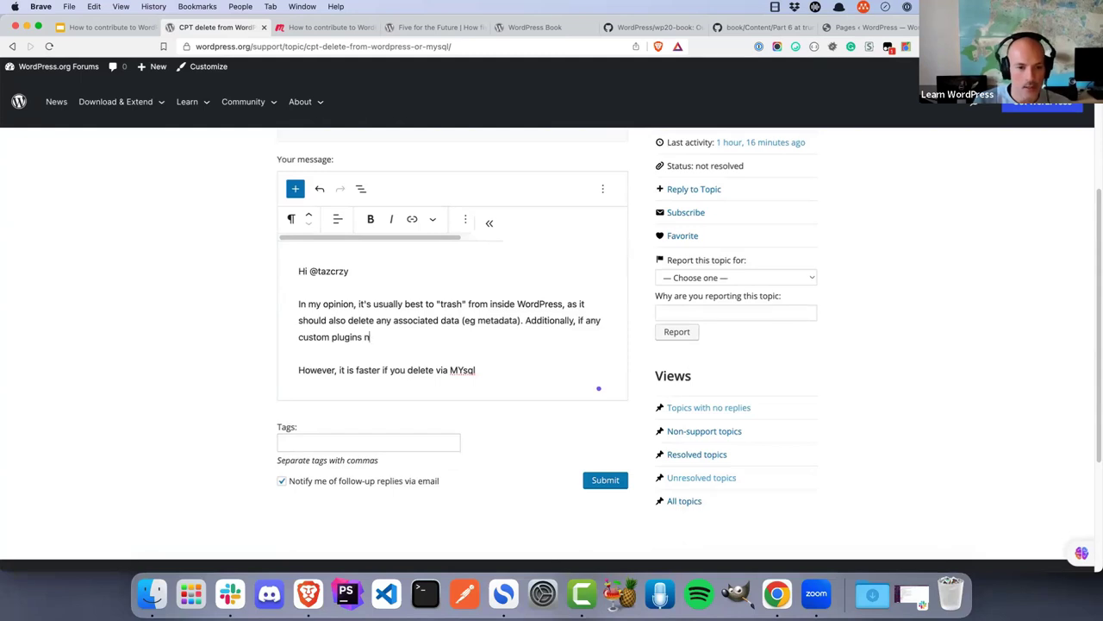
{"action": "type", "text": "eed to deleted"}
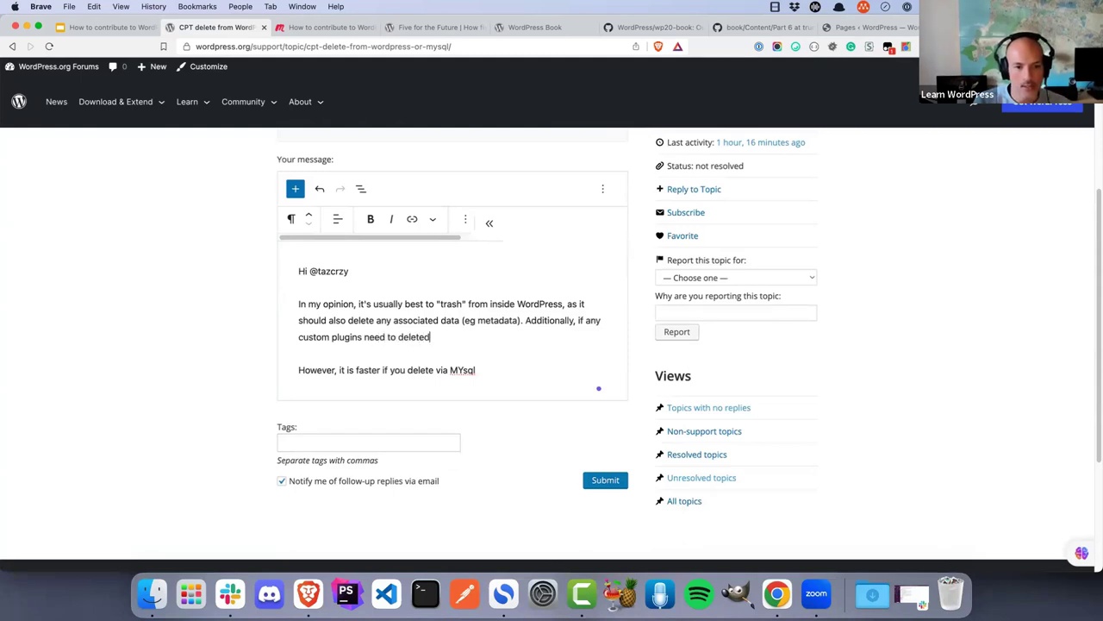
{"action": "key", "text": "BackSpace"}
{"action": "type", "text": "assocuated"}
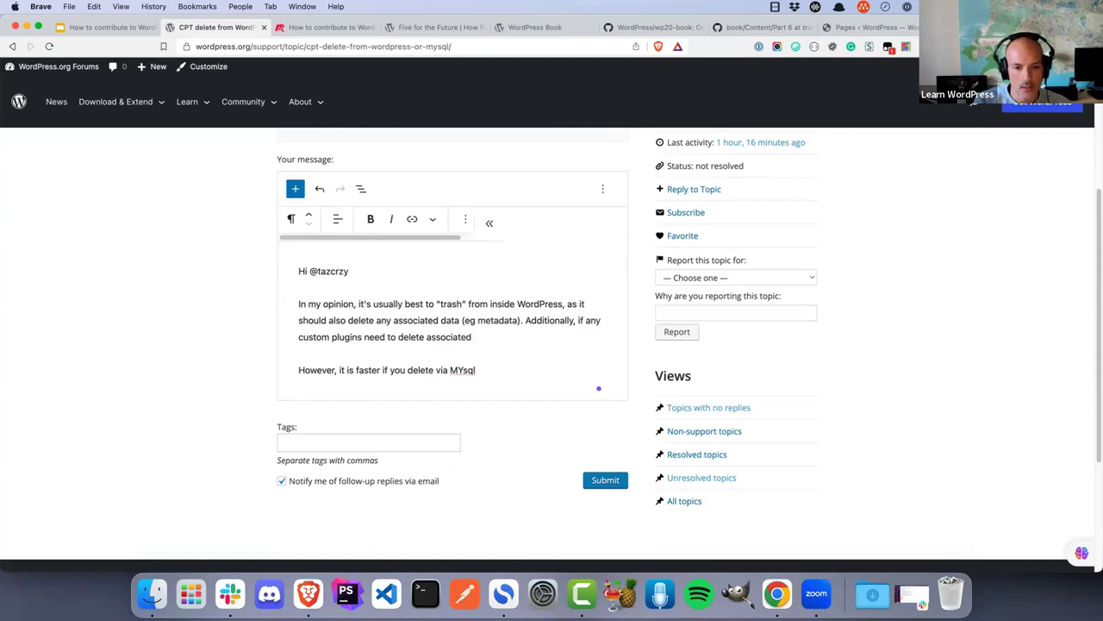
{"action": "type", "text": " data, the"}
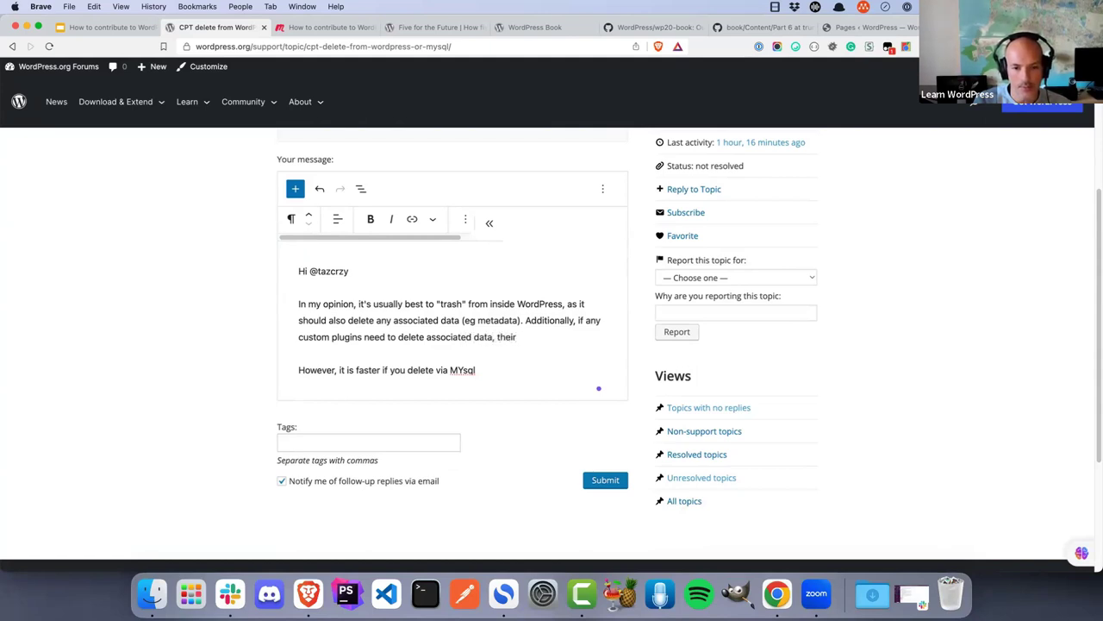
{"action": "type", "text": "ir delete routings"}
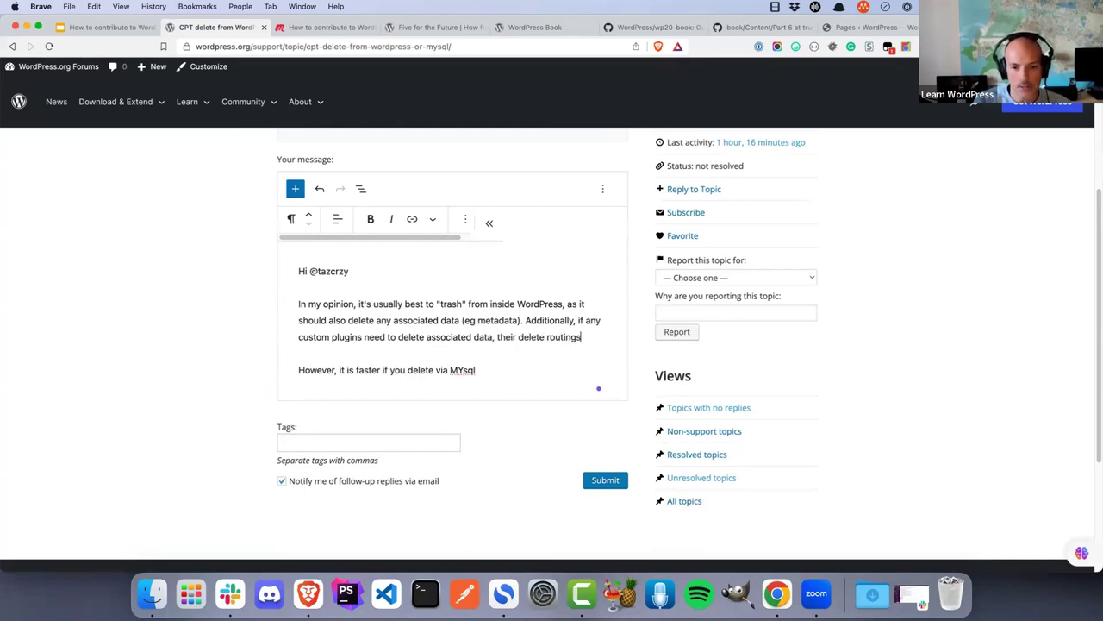
{"action": "key", "text": "BackSpace"}
{"action": "key", "text": "BackSpace"}
{"action": "type", "text": "es would also kick in"}
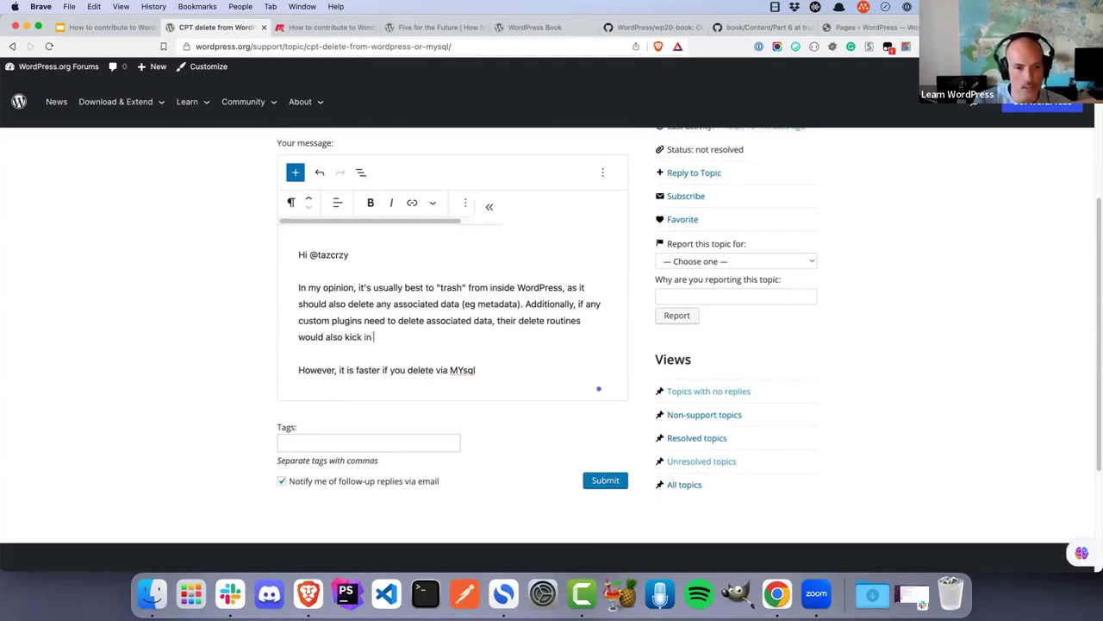
{"action": "type", "text": " if you trash from within WordPress."}
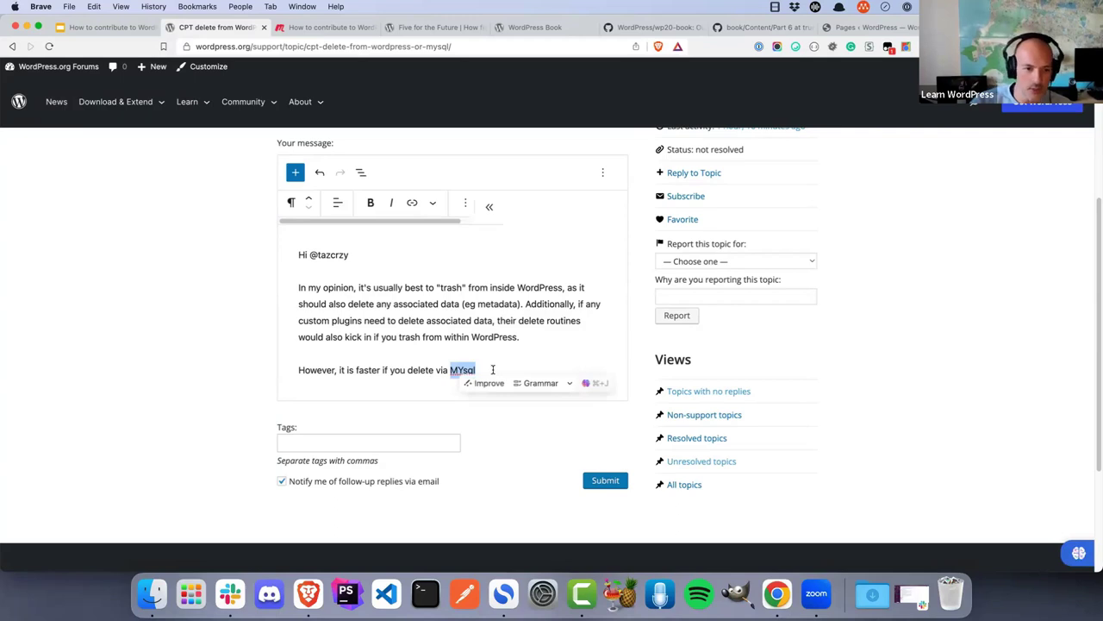
Insert 'possibly' before 'faster' and rewrite the MySQL sentence to mention deleting associated data
{"action": "left_click", "coordinate": [357, 369]}
{"action": "type", "text": "po"}
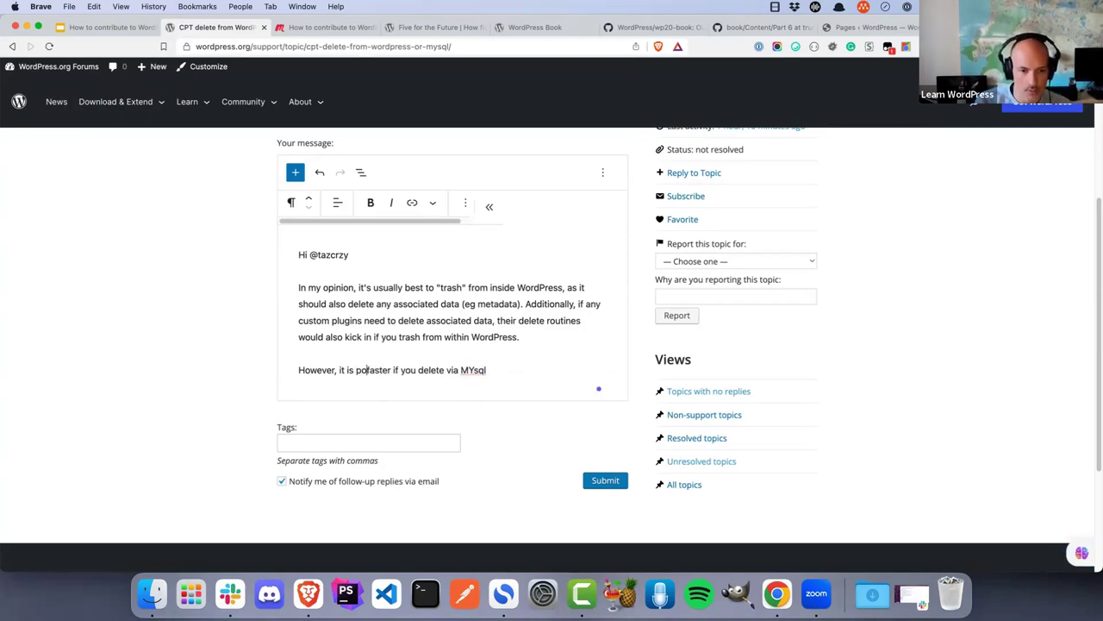
{"action": "type", "text": "ssibly"}
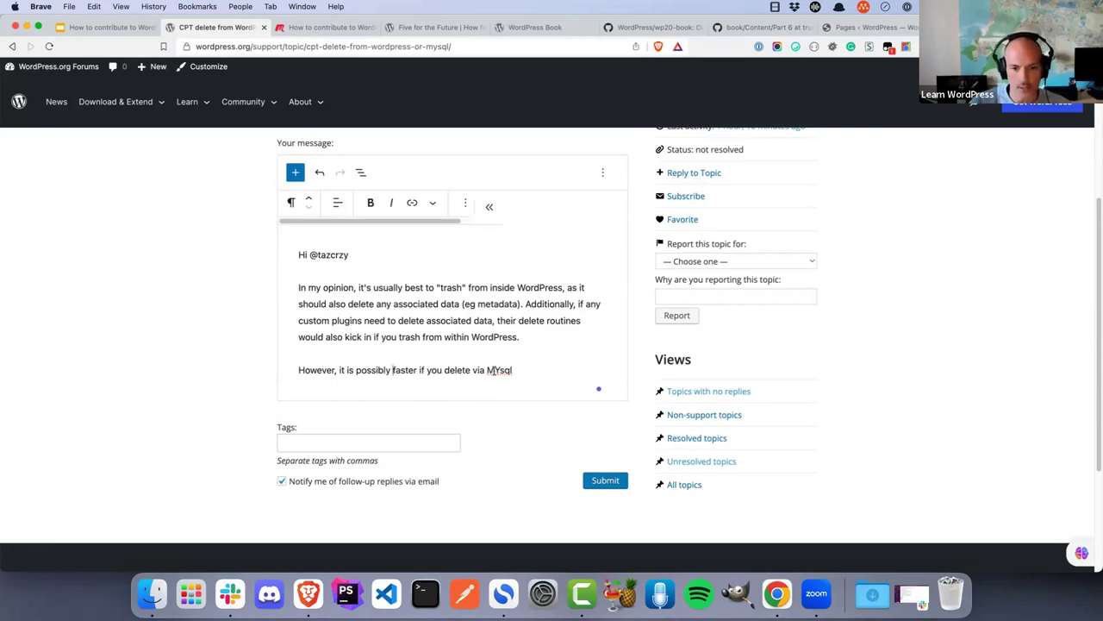
{"action": "double_click", "coordinate": [500, 370]}
{"action": "key", "text": "BackSpace"}
{"action": "type", "text": "MySQL"}
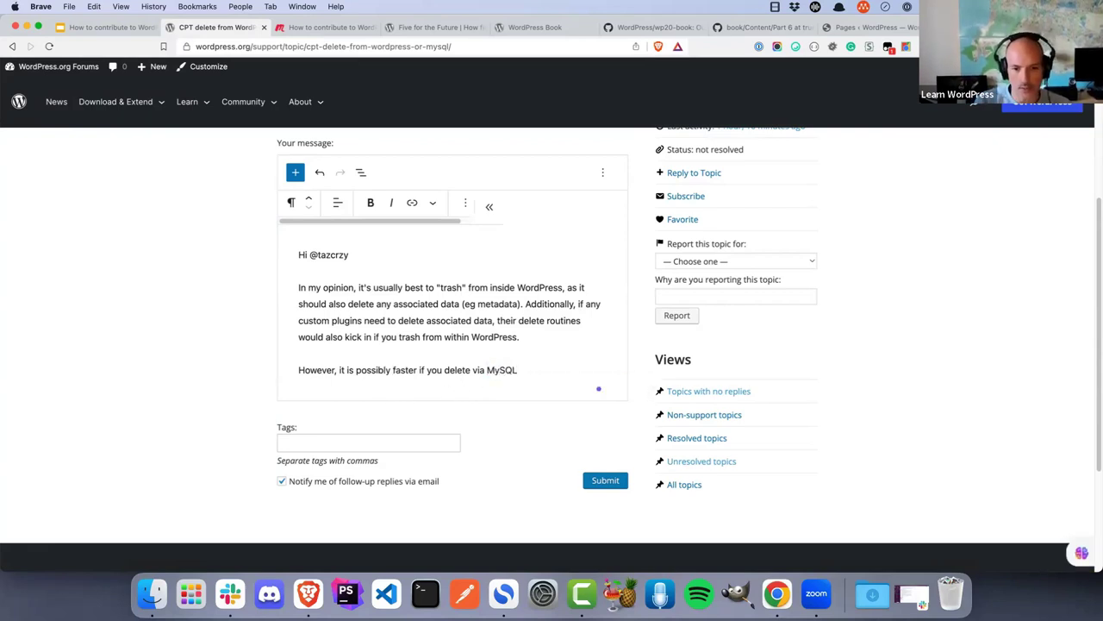
{"action": "type", "text": ", "}
{"action": "type", "text": "you will ju"}
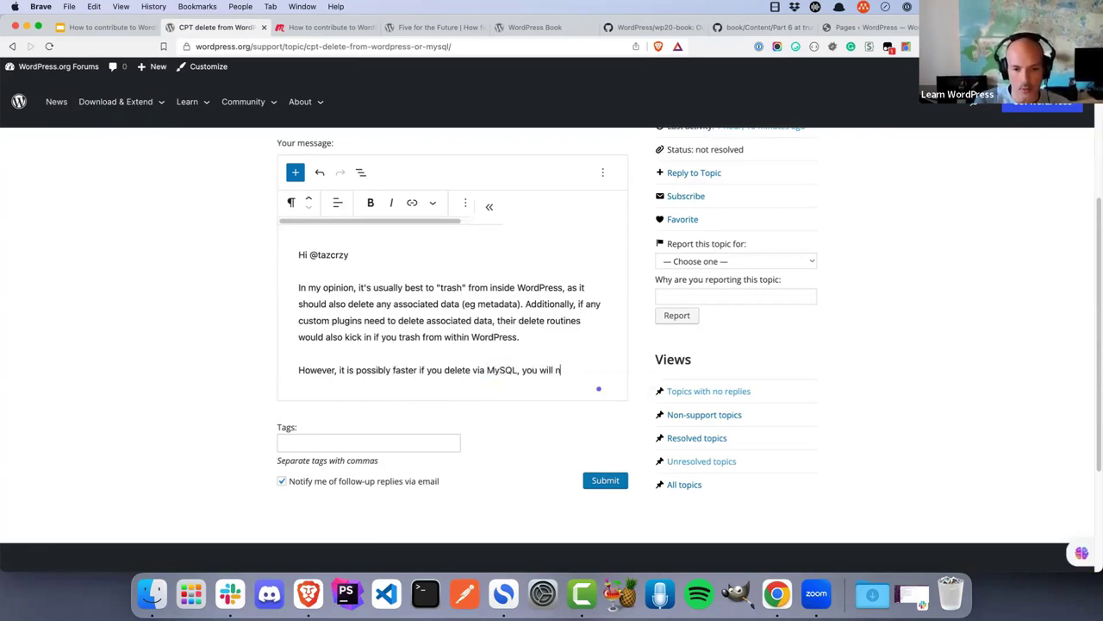
{"action": "type", "text": "st need to ens"}
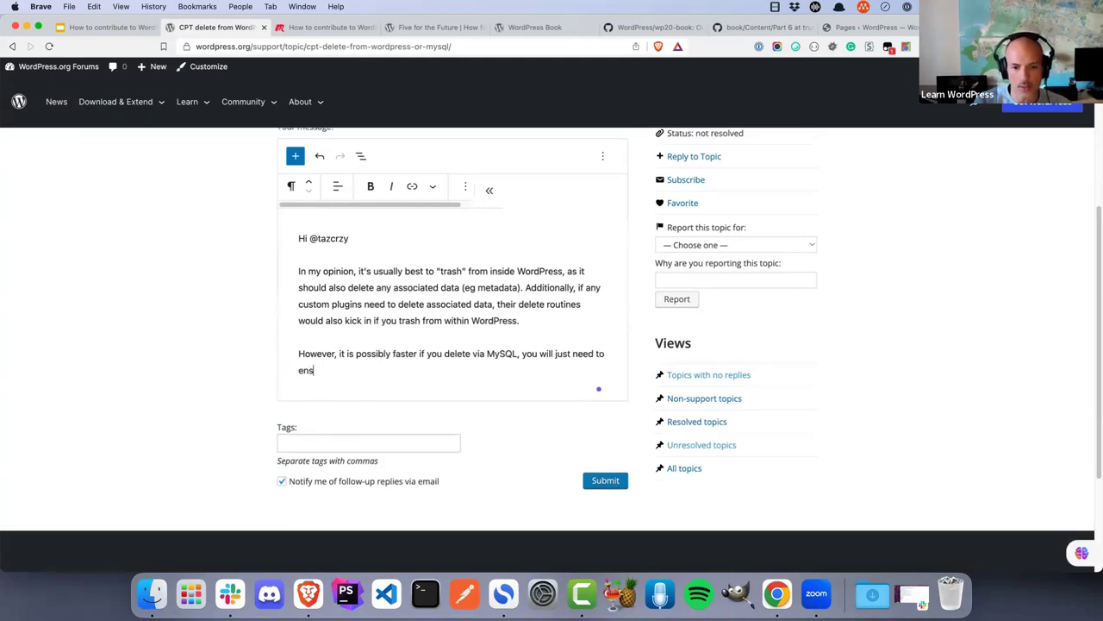
{"action": "type", "text": "ure that you also delete "}
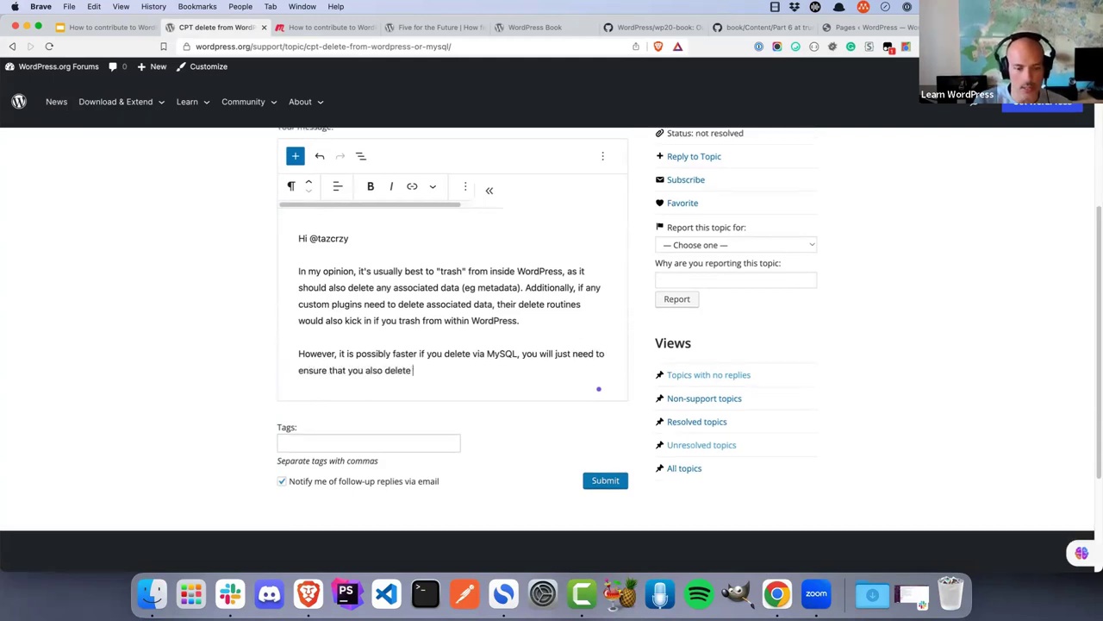
{"action": "type", "text": "any associted d"}
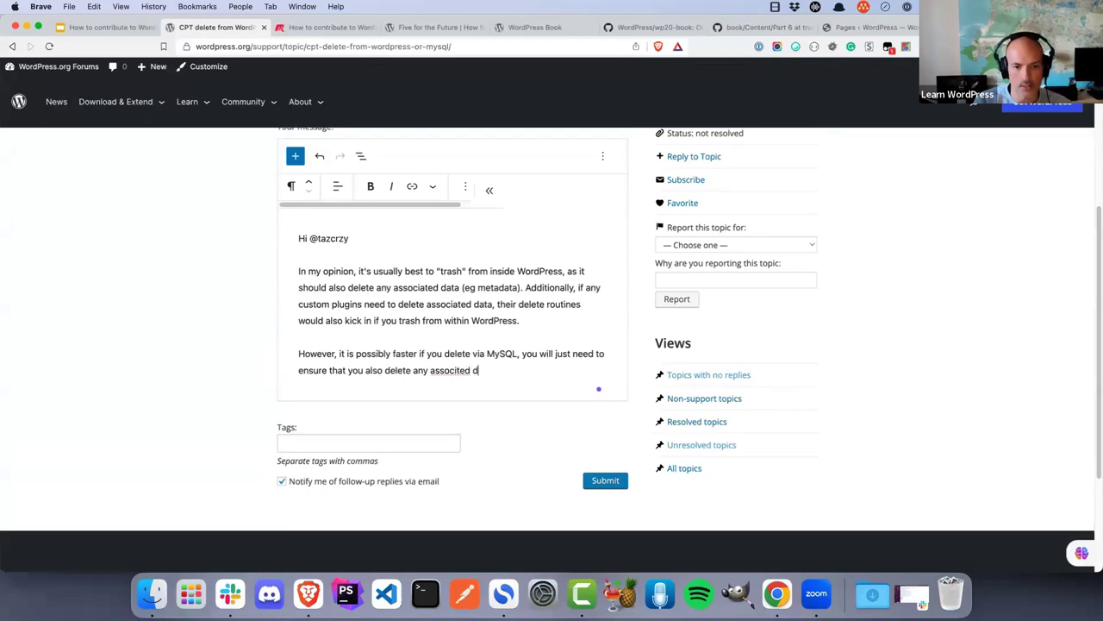
{"action": "type", "text": "ata."}
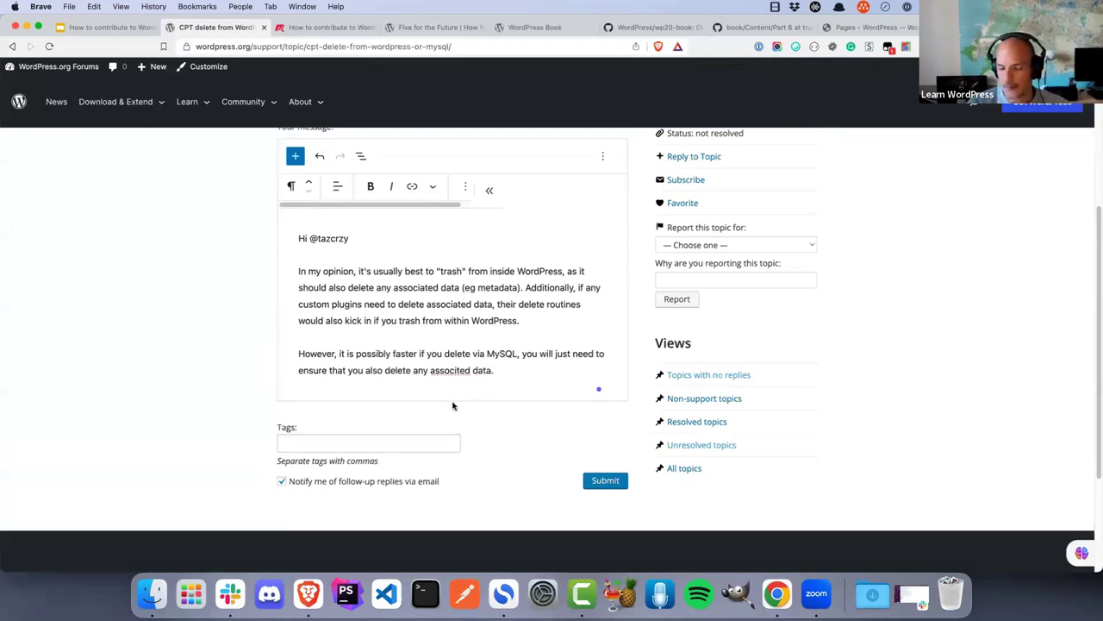
Correct the misspelling 'associted' to 'associated' using the spelling suggestion
{"action": "right_click", "coordinate": [444, 373]}
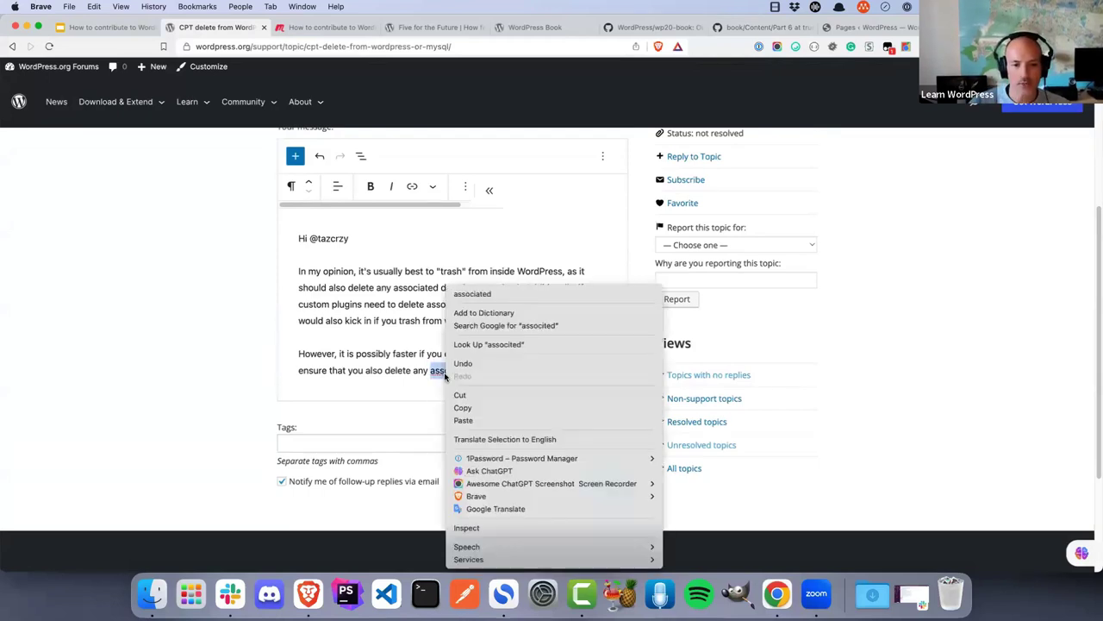
{"action": "left_click", "coordinate": [499, 295]}
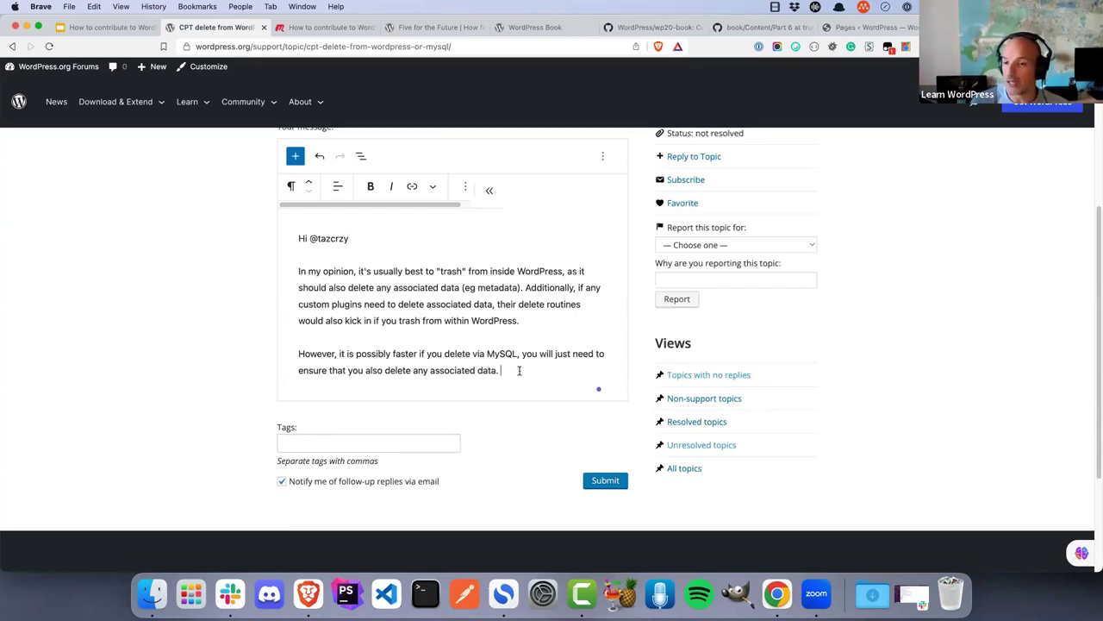
{"action": "scroll", "coordinate": [521, 351], "scroll_direction": "up", "scroll_amount": 3}
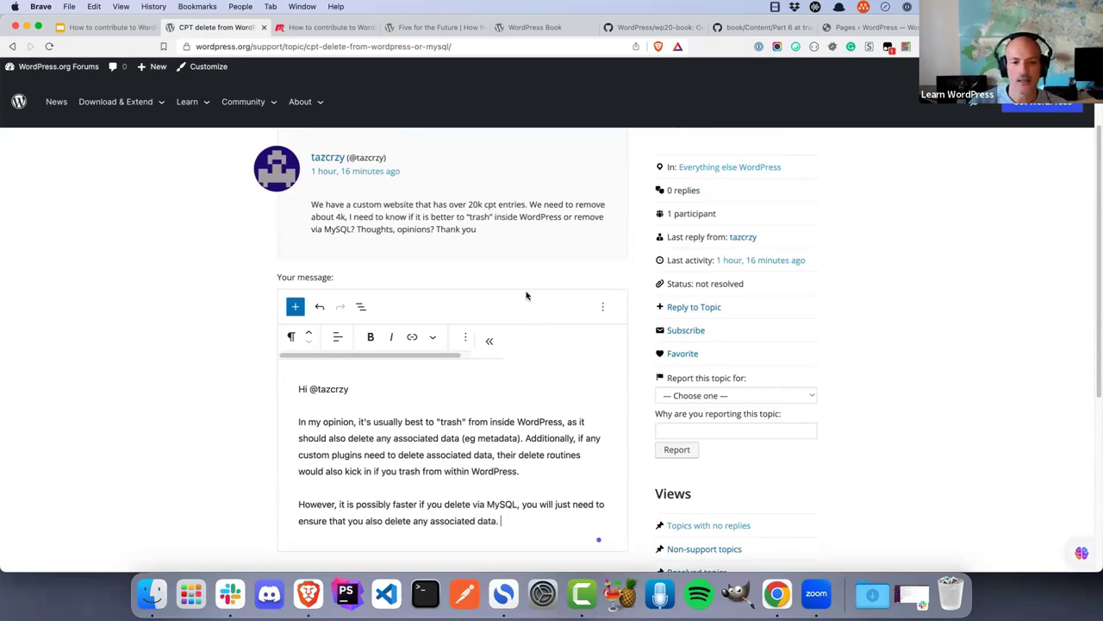
{"action": "scroll", "coordinate": [526, 294], "scroll_direction": "down", "scroll_amount": 2}
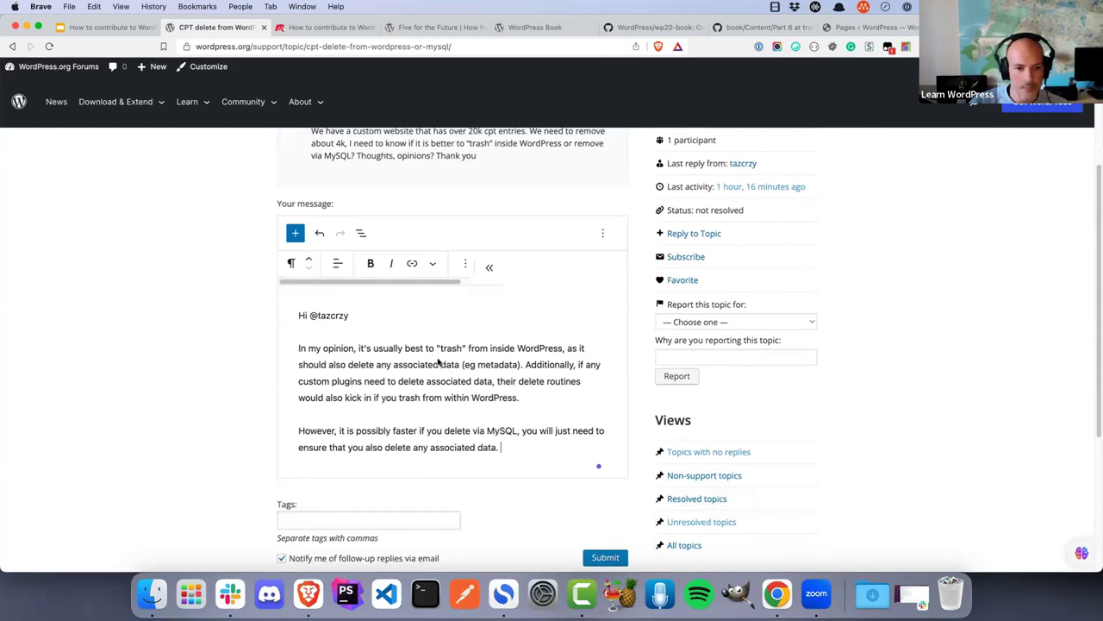
Add a new paragraph 'You could consider automating this process, by calling' and open a blank tab
{"action": "left_click", "coordinate": [524, 400]}
{"action": "key", "text": "Return"}
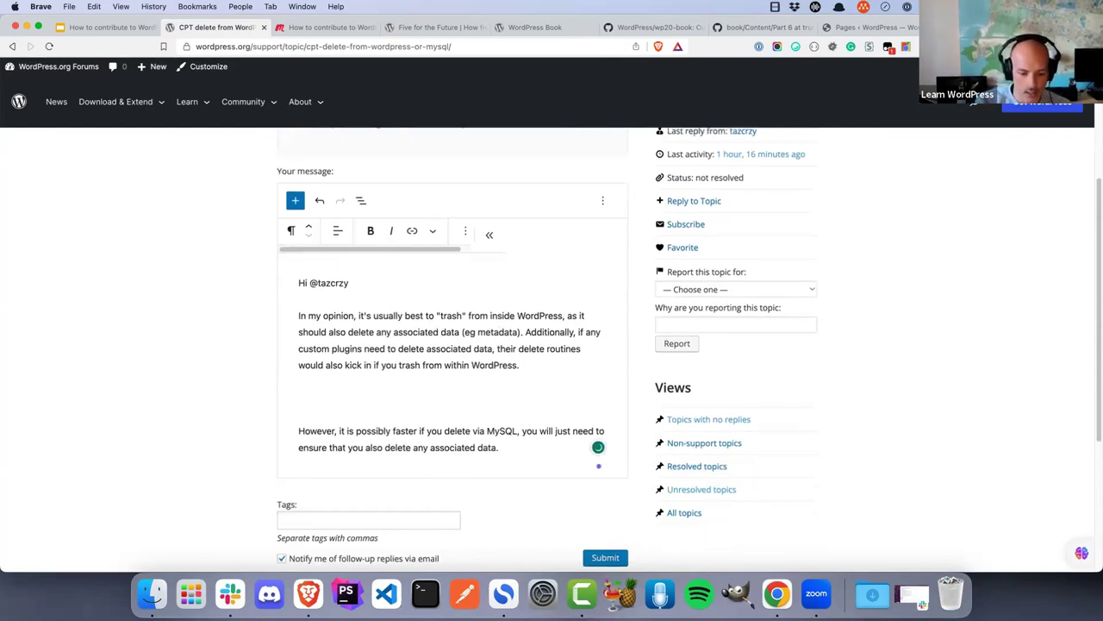
{"action": "type", "text": "You could ca"}
{"action": "key", "text": "BackSpace"}
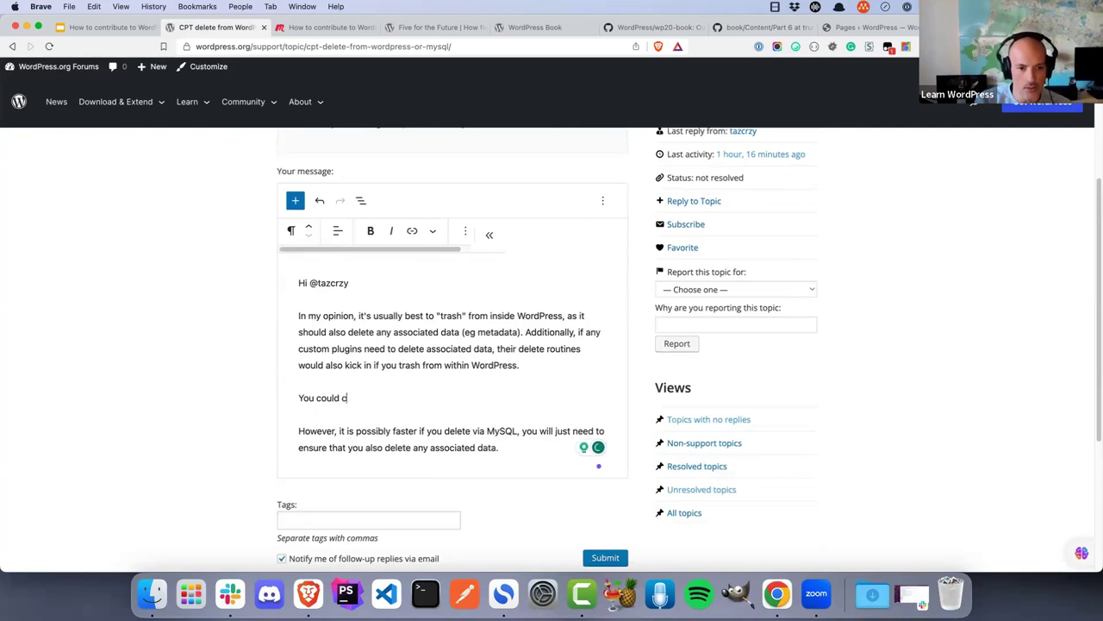
{"action": "type", "text": "onsider "}
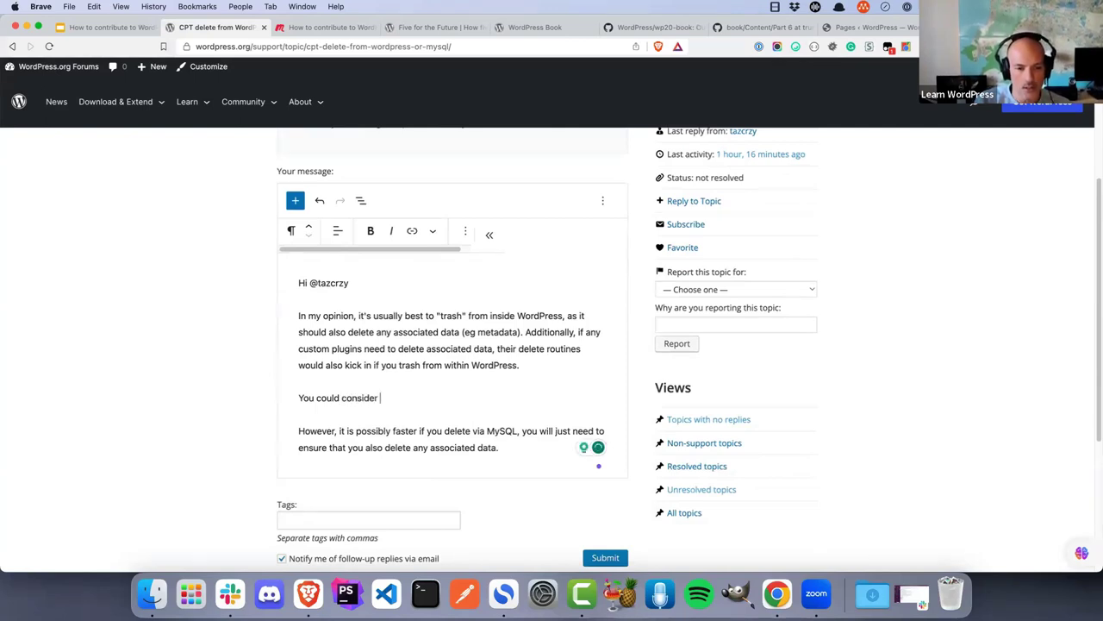
{"action": "type", "text": "automating this"}
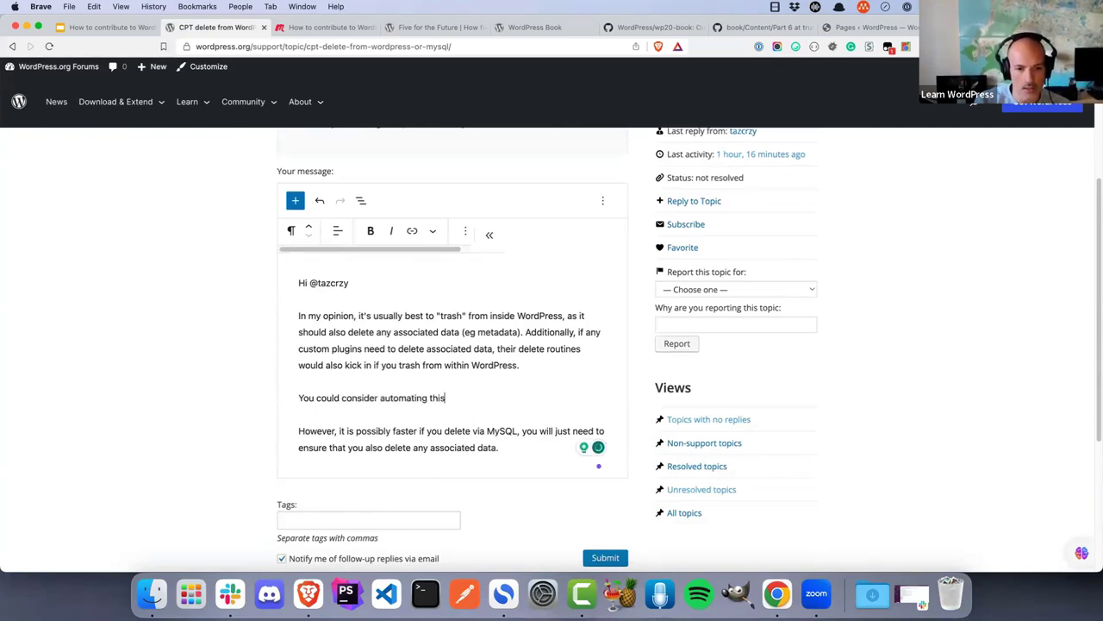
{"action": "type", "text": " process, by calling"}
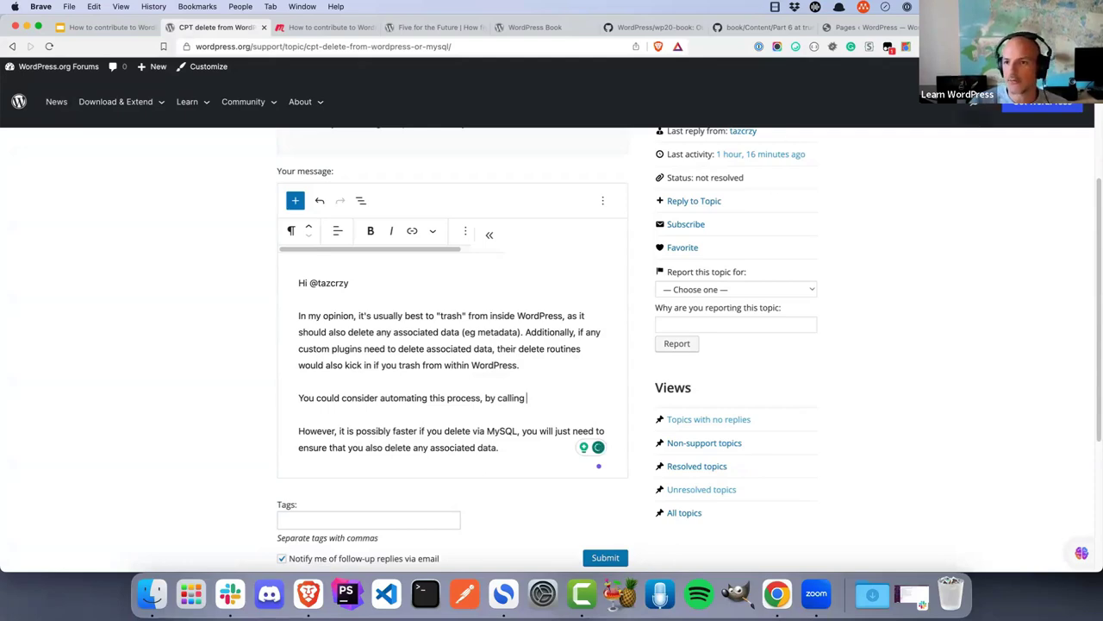
{"action": "key", "text": "super+t"}
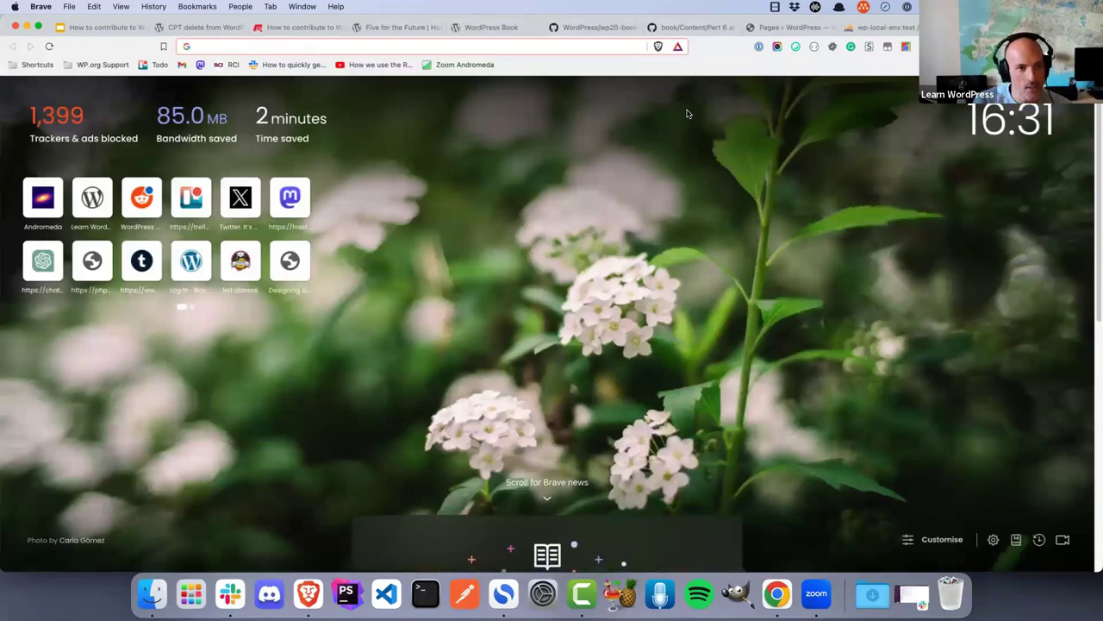
Search Google for 'wordpress trash posts programatically'
{"action": "type", "text": "wordpress trash "}
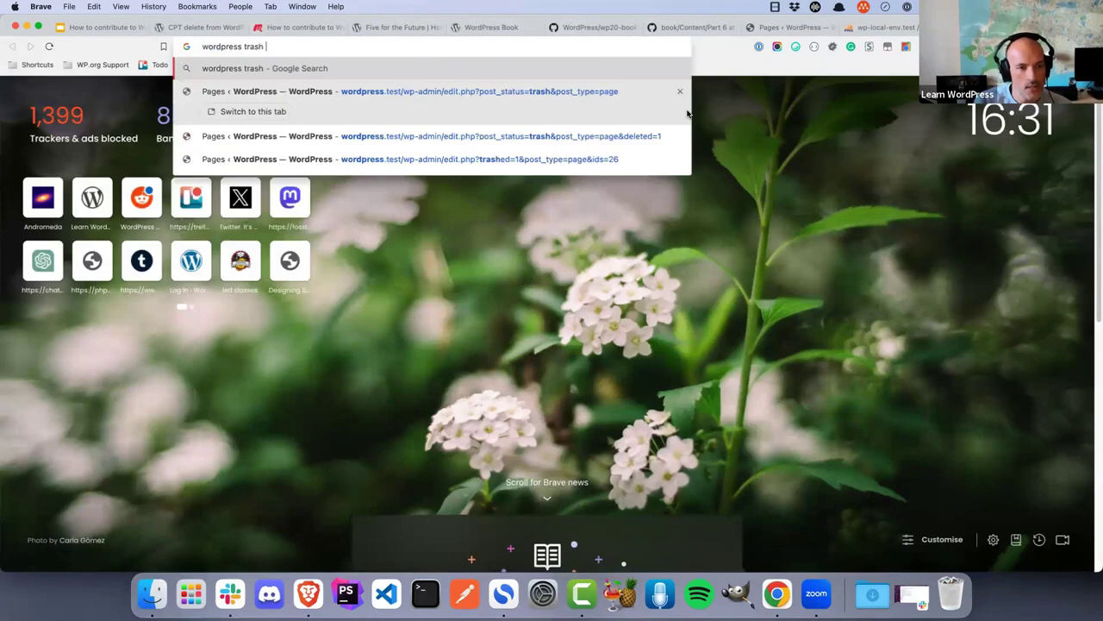
{"action": "type", "text": "po"}
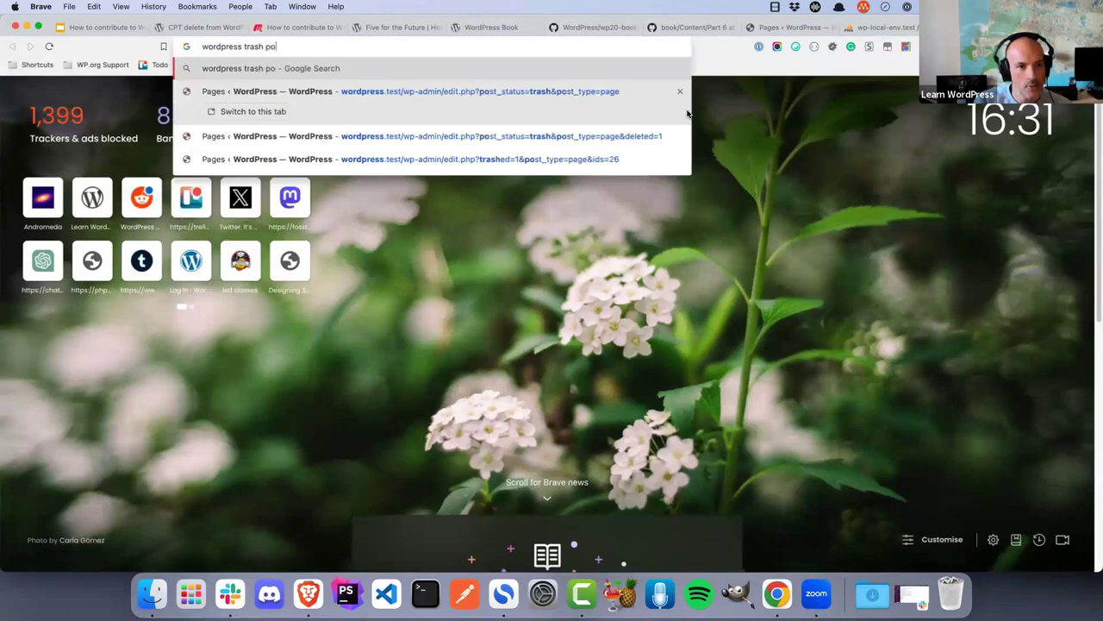
{"action": "type", "text": "sts programatical"}
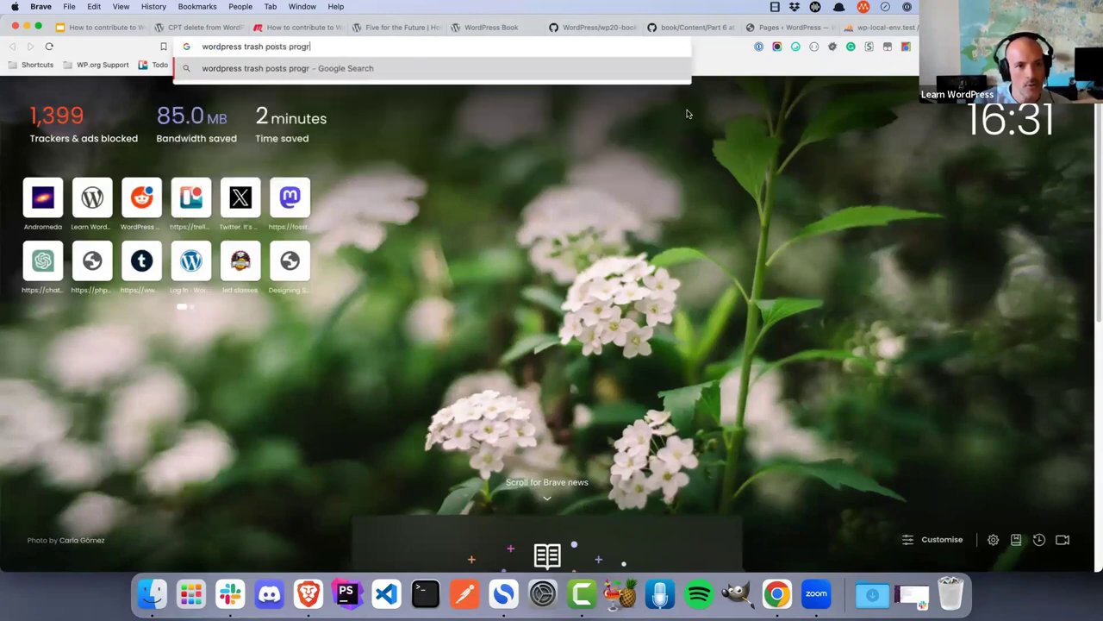
{"action": "type", "text": "ly"}
{"action": "key", "text": "Return"}
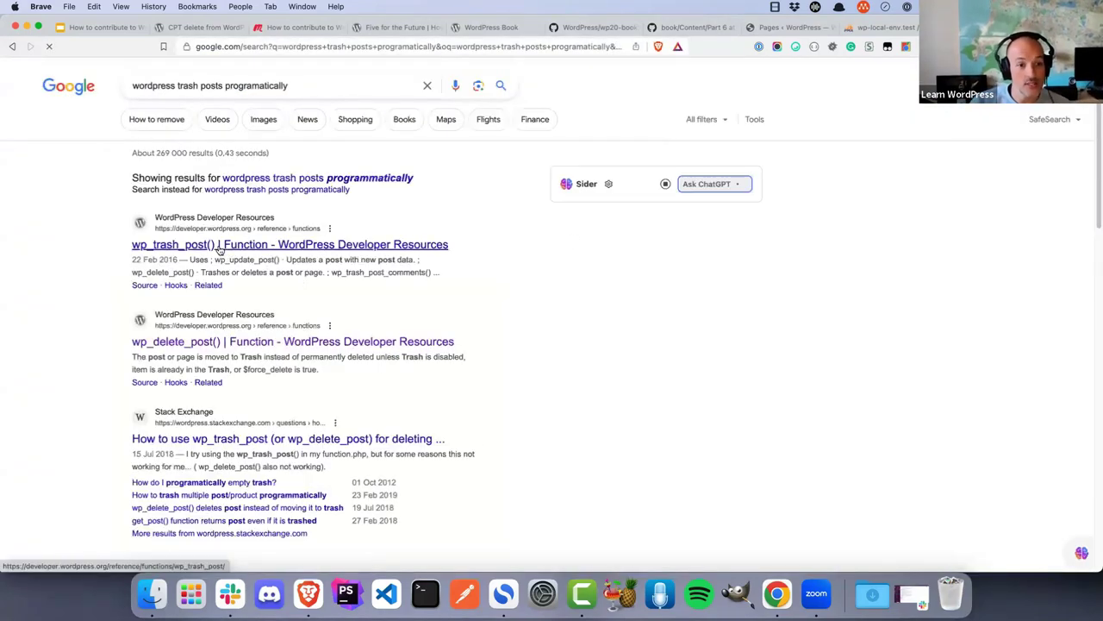
Open the wp_trash_post() function reference, select its address, then go to the GitHub Part 6 tab
{"action": "left_click", "coordinate": [219, 248]}
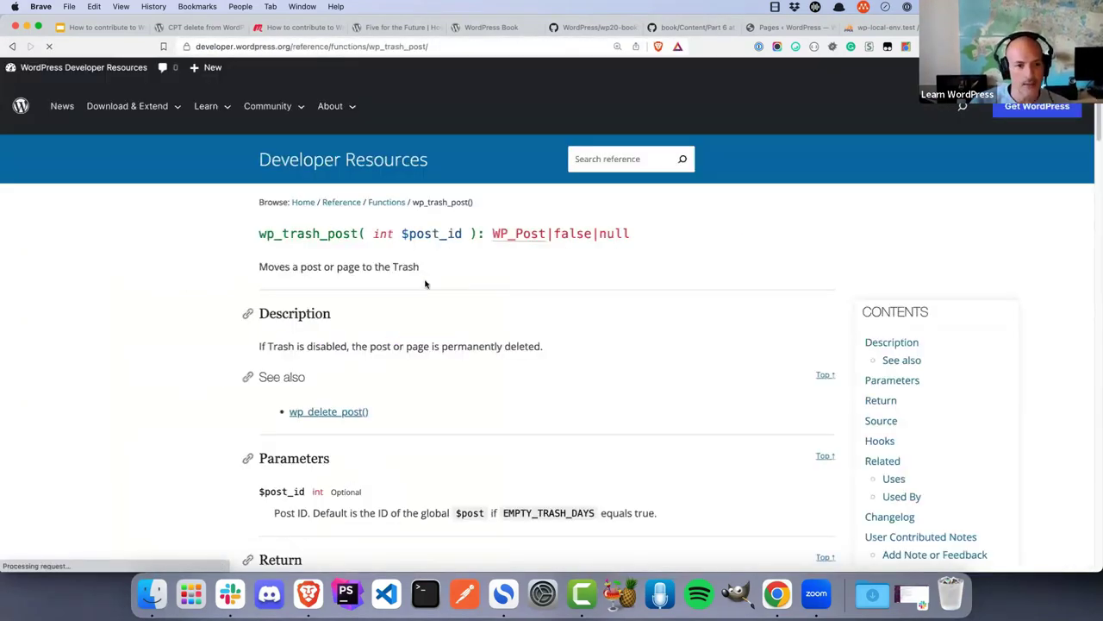
{"action": "scroll", "coordinate": [367, 280], "scroll_direction": "down", "scroll_amount": 2}
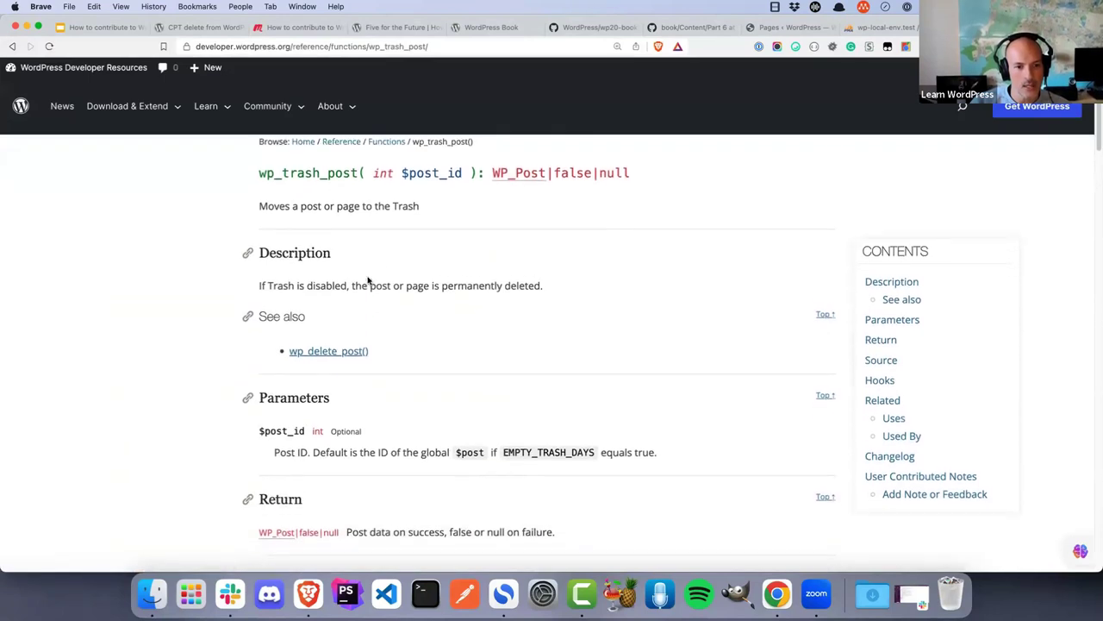
{"action": "left_click", "coordinate": [439, 48]}
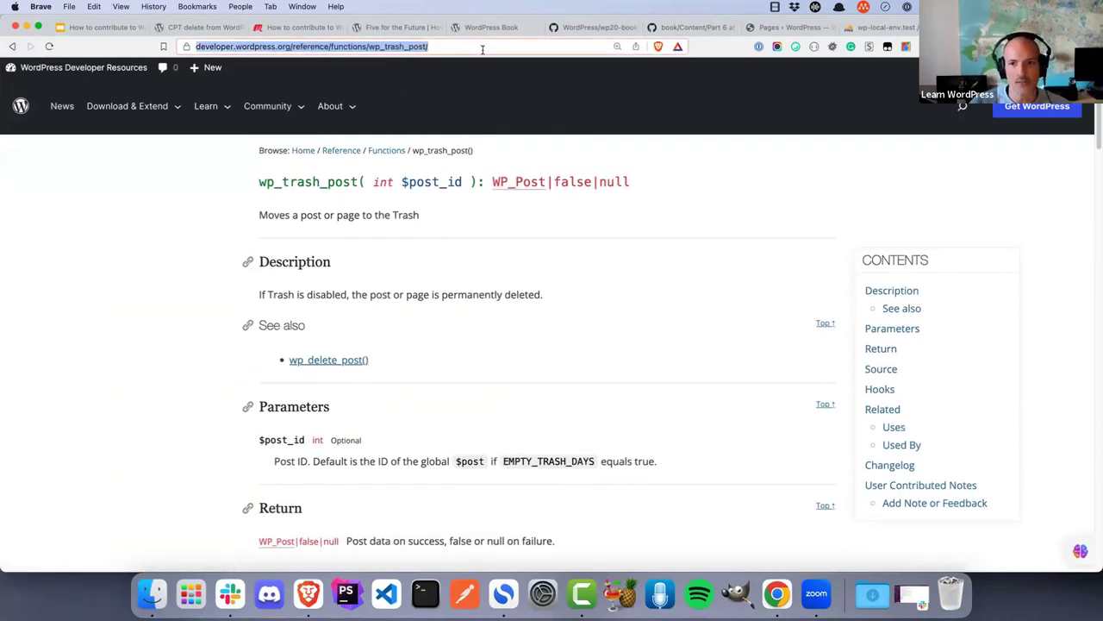
{"action": "left_click", "coordinate": [888, 27]}
{"action": "left_click", "coordinate": [792, 28]}
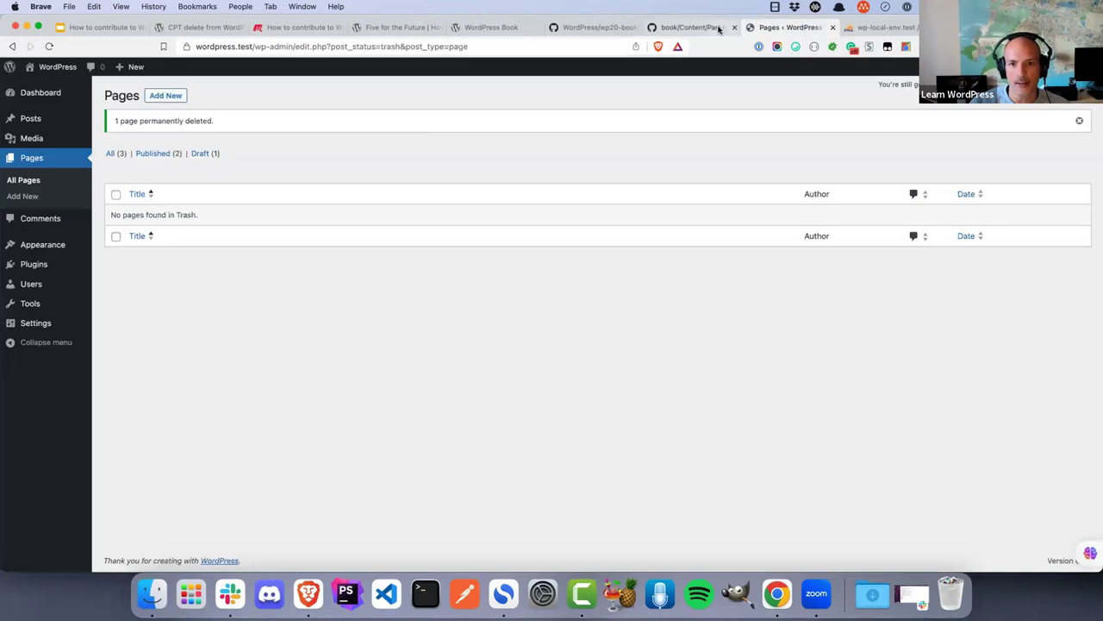
{"action": "left_click", "coordinate": [689, 27]}
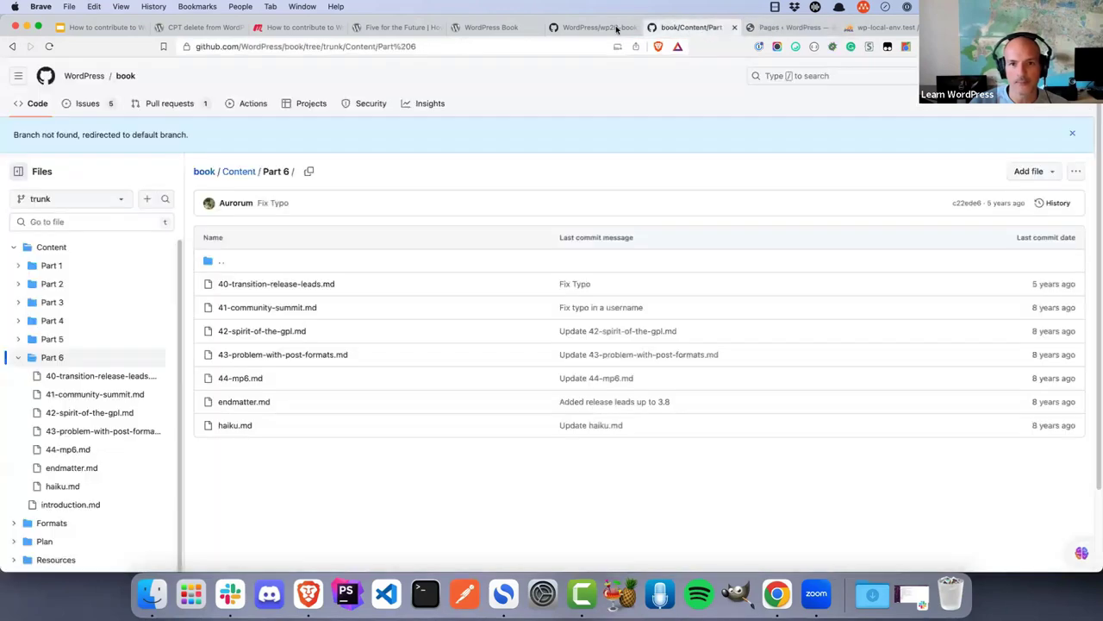
Reword the automation sentence to 'gathering the custom post ids, looping through the ids, and calling'
{"action": "left_click", "coordinate": [198, 27]}
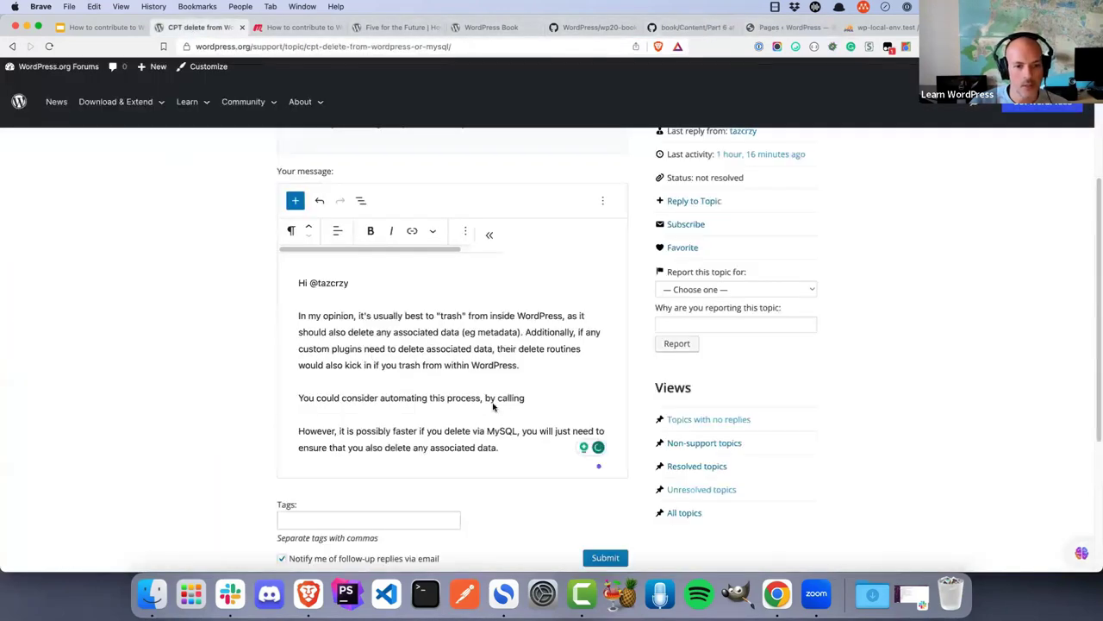
{"action": "left_click", "coordinate": [544, 402]}
{"action": "key", "text": "BackSpace"}
{"action": "key", "text": "BackSpace"}
{"action": "key", "text": "BackSpace"}
{"action": "key", "text": "BackSpace"}
{"action": "key", "text": "BackSpace"}
{"action": "key", "text": "BackSpace"}
{"action": "key", "text": "BackSpace"}
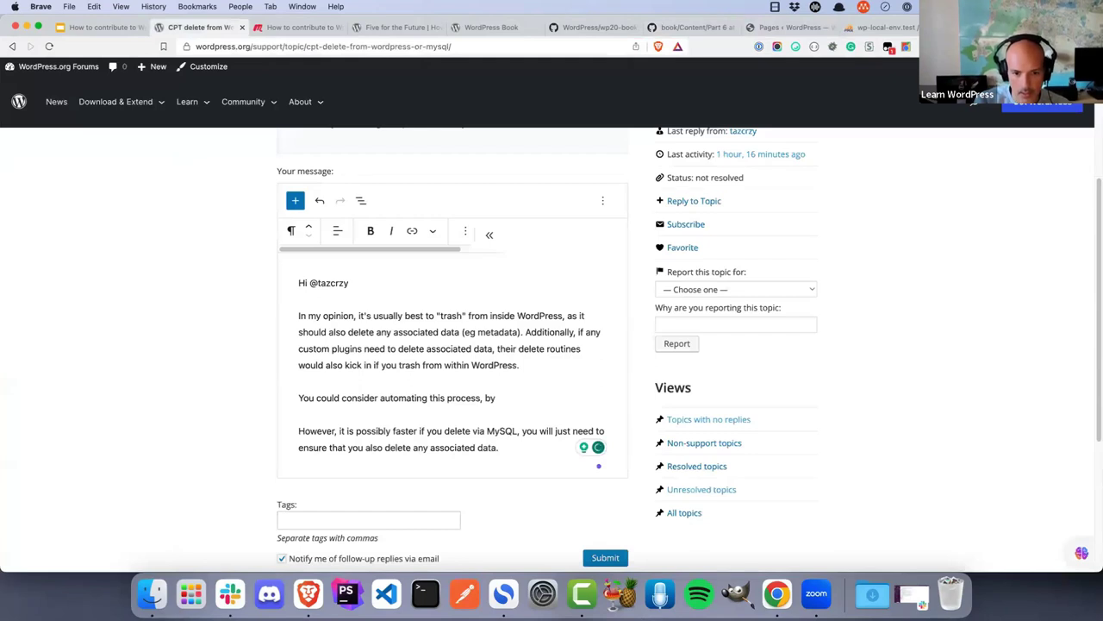
{"action": "type", "text": "gated"}
{"action": "key", "text": "BackSpace"}
{"action": "key", "text": "BackSpace"}
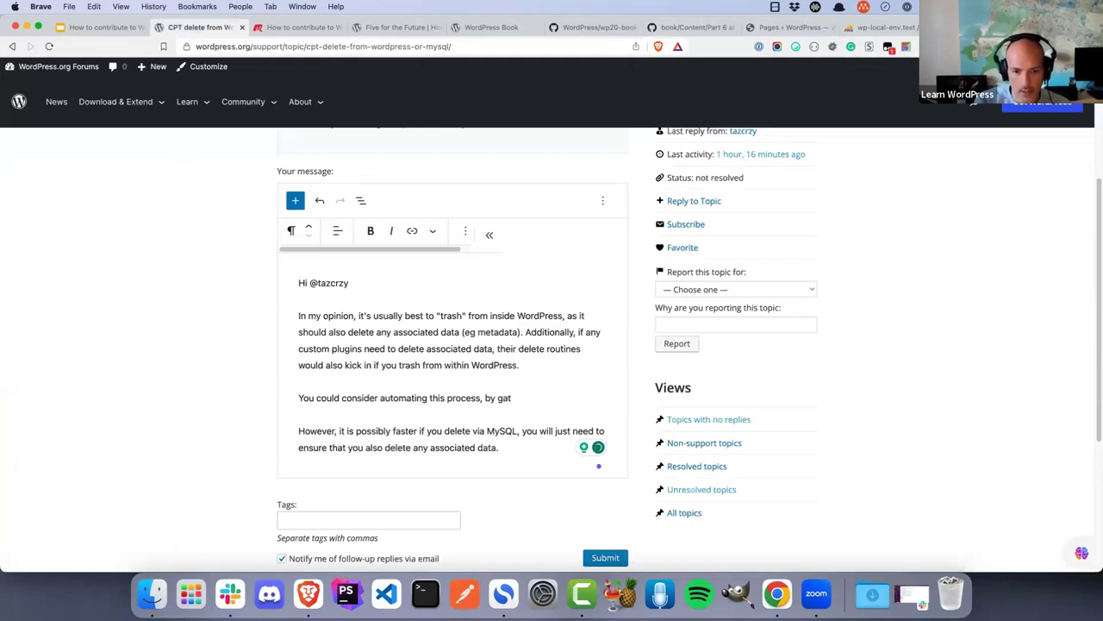
{"action": "type", "text": "hering the post"}
{"action": "key", "text": "BackSpace"}
{"action": "key", "text": "BackSpace"}
{"action": "key", "text": "BackSpace"}
{"action": "key", "text": "BackSpace"}
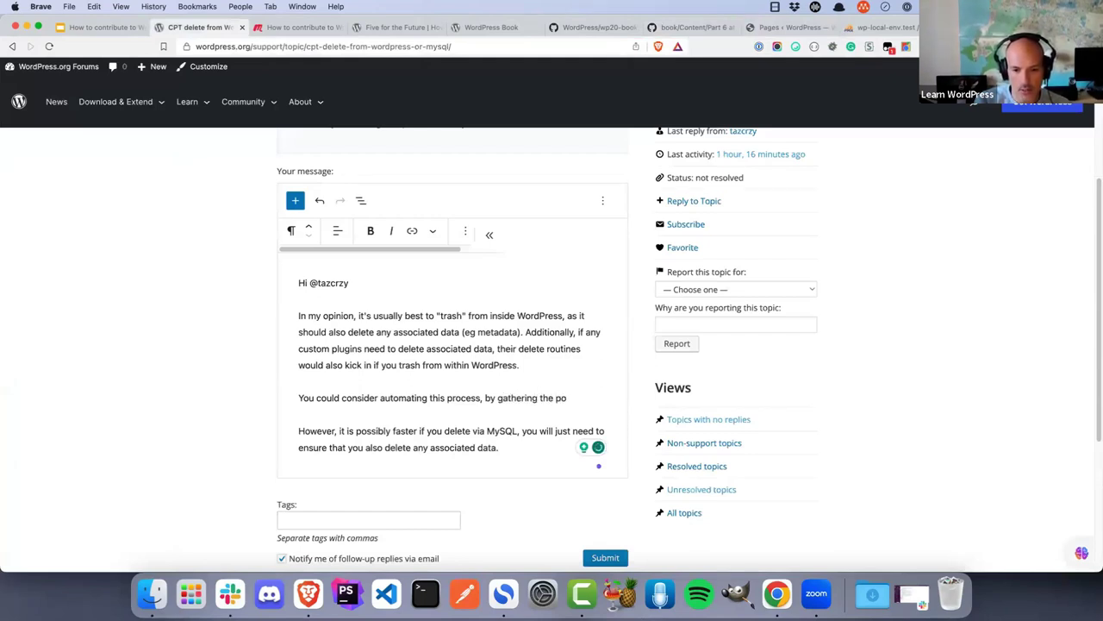
{"action": "type", "text": "spec"}
{"action": "key", "text": "BackSpace"}
{"action": "key", "text": "BackSpace"}
{"action": "key", "text": "BackSpace"}
{"action": "key", "text": "BackSpace"}
{"action": "type", "text": "custom post"}
{"action": "key", "text": "BackSpace"}
{"action": "key", "text": "BackSpace"}
{"action": "key", "text": "BackSpace"}
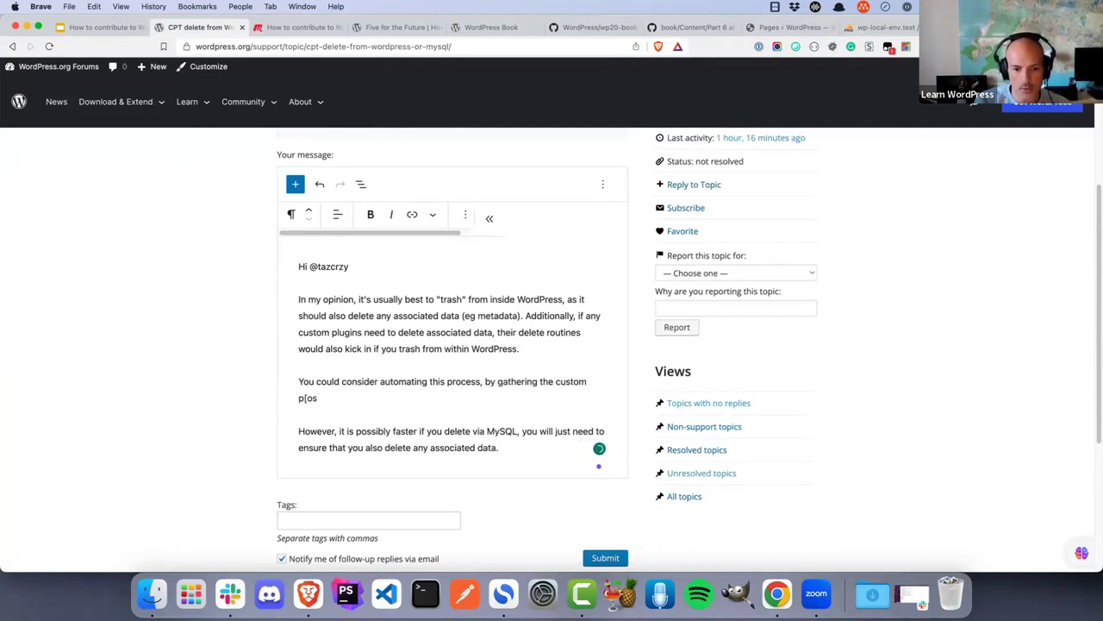
{"action": "type", "text": "ost ids"}
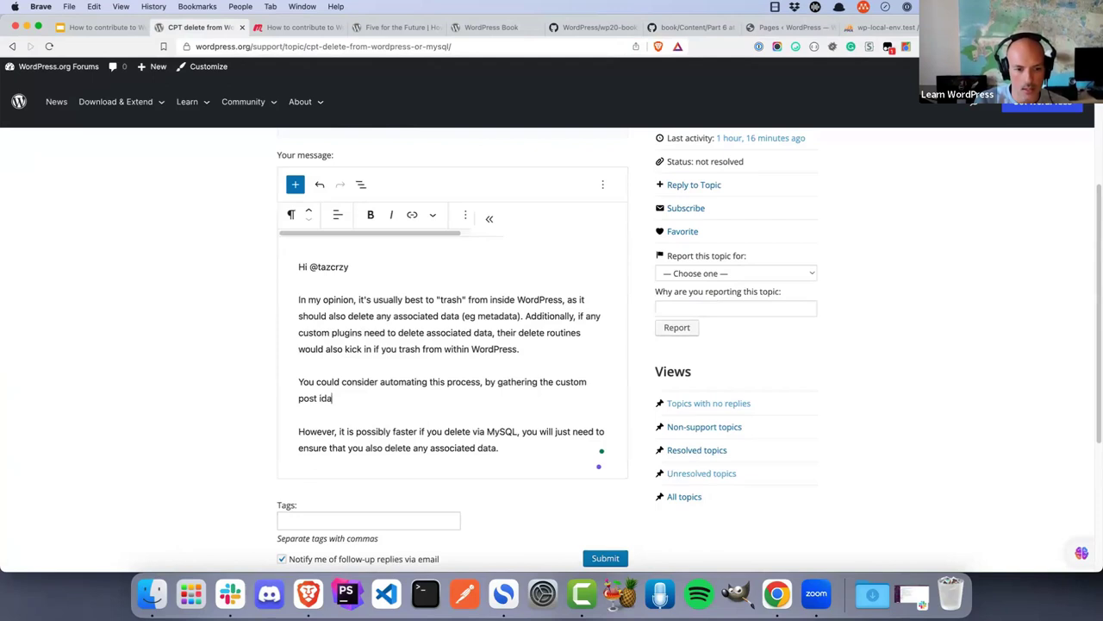
{"action": "type", "text": ", looping th"}
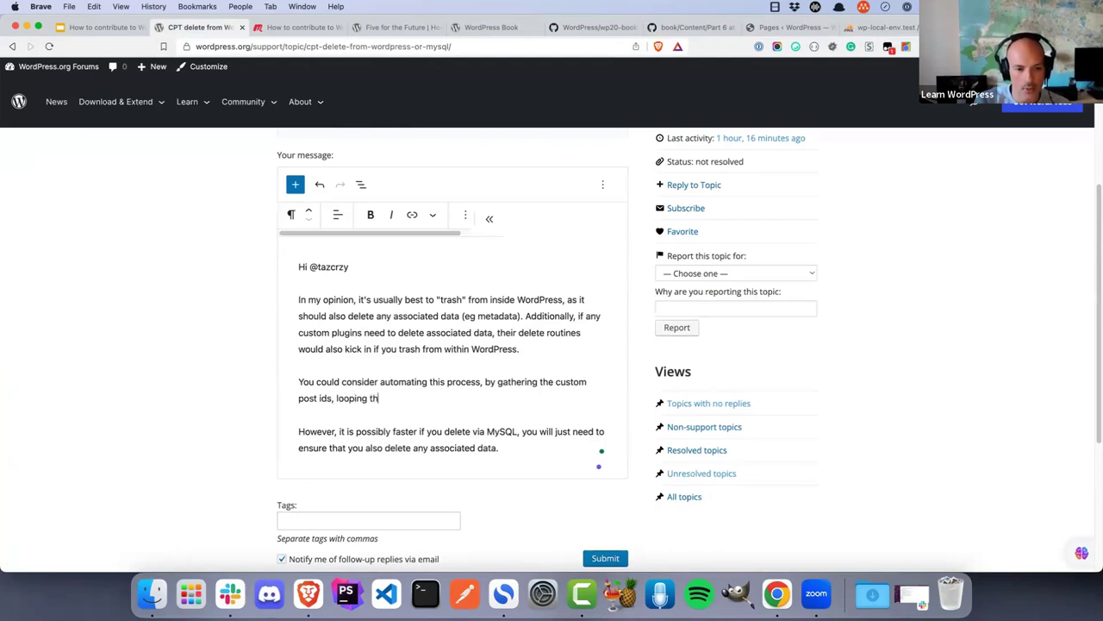
{"action": "type", "text": "rough the ids, and calling"}
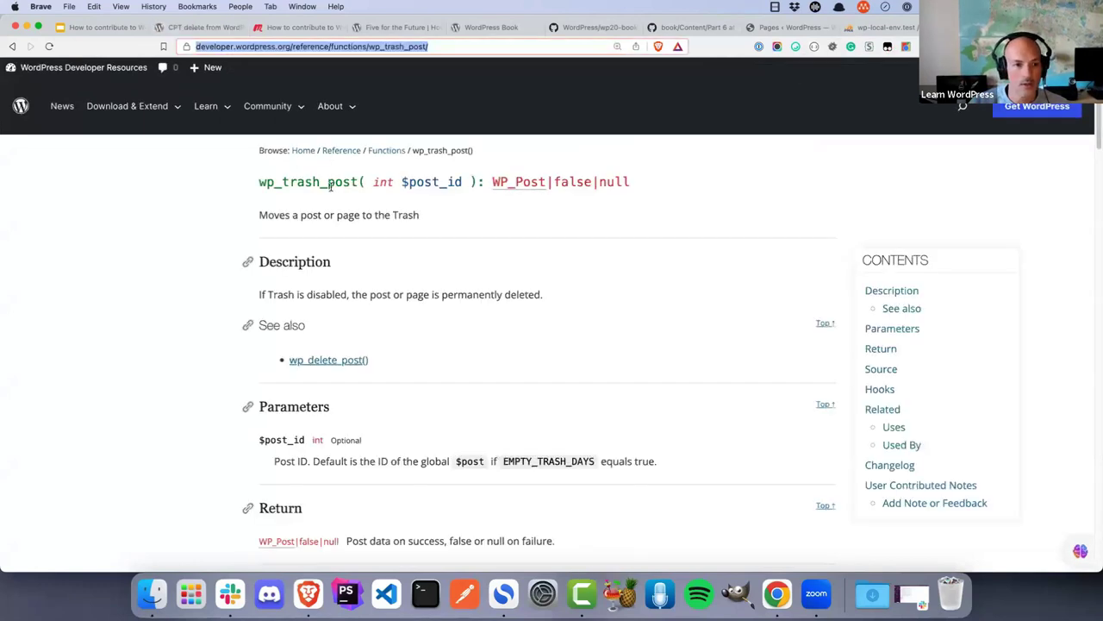
Copy wp_trash_post from the other tab and finish the sentence with 'wp_trash_post() on each one.'
{"action": "double_click", "coordinate": [330, 187]}
{"action": "key", "text": "super+c"}
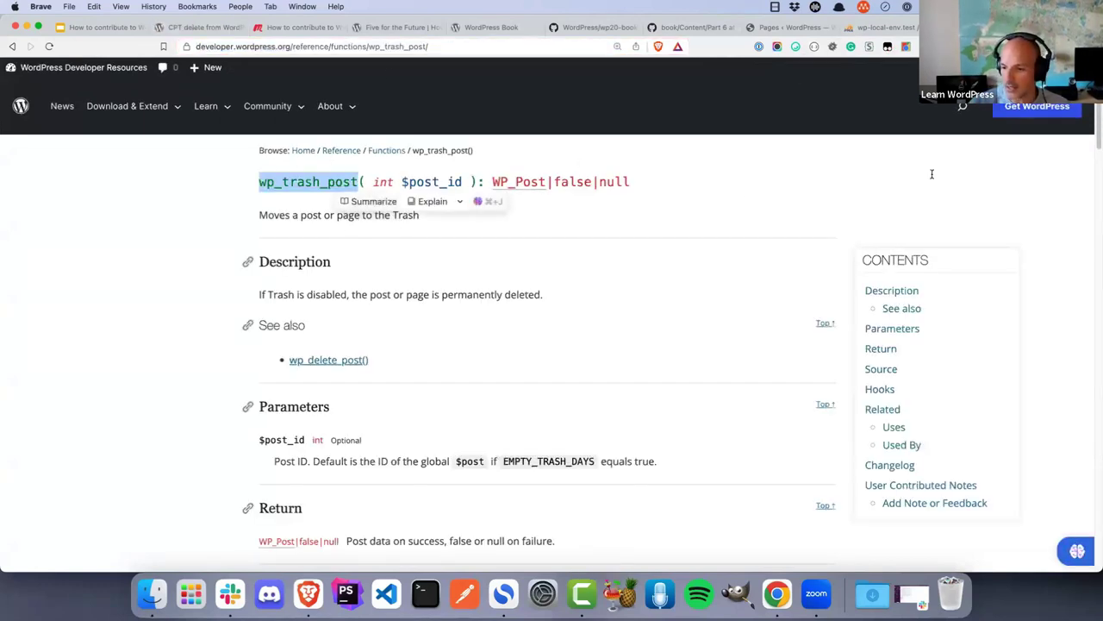
{"action": "left_click", "coordinate": [200, 29]}
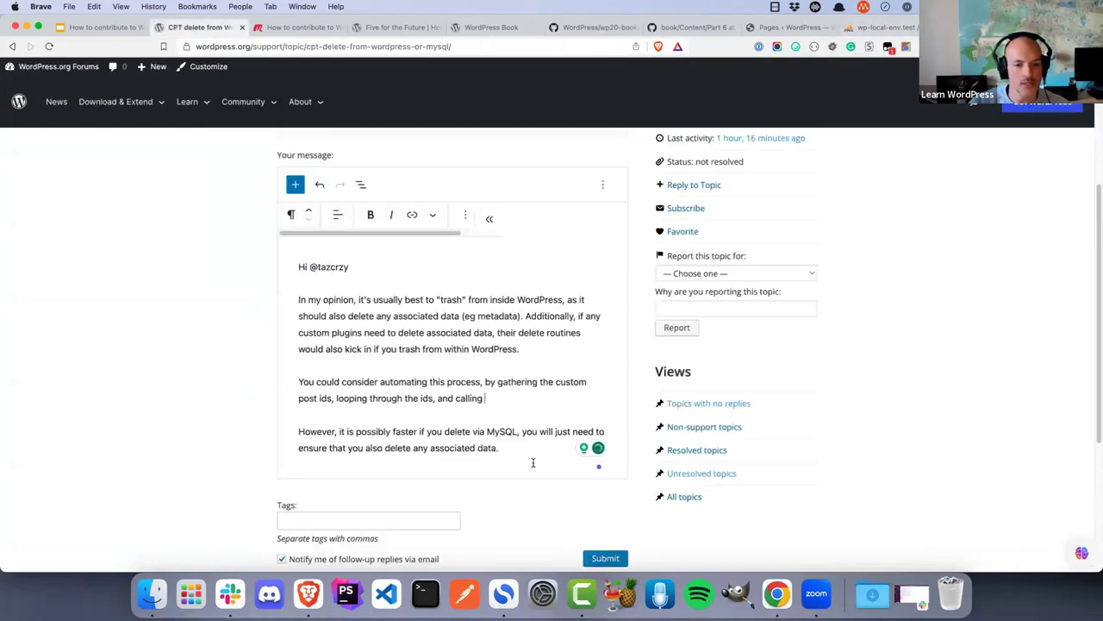
{"action": "key", "text": "super+v"}
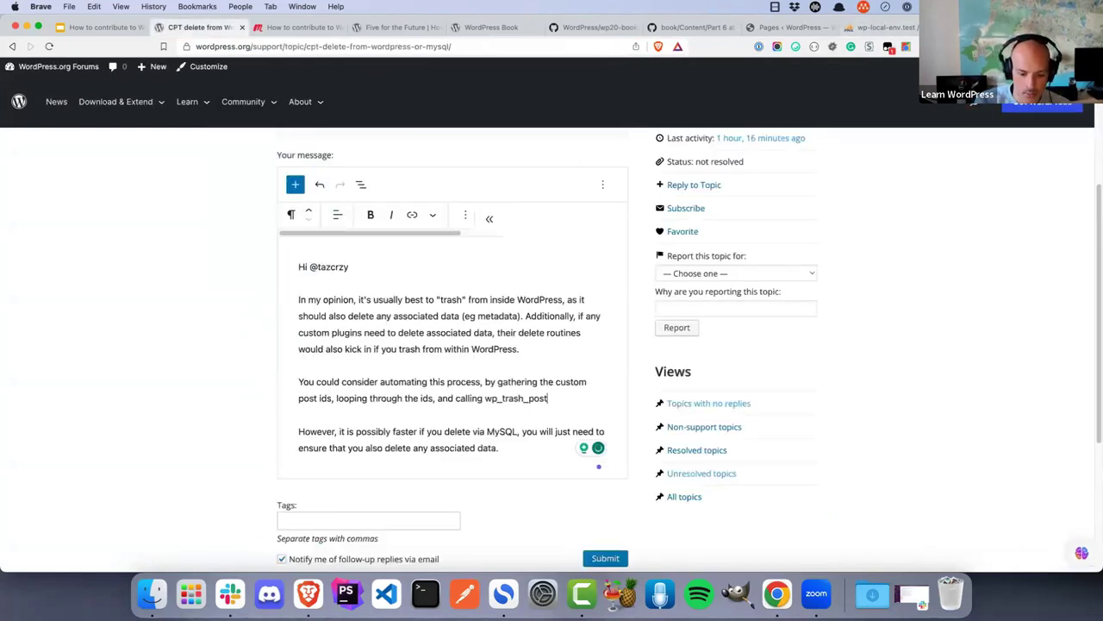
{"action": "type", "text": "() on each one."}
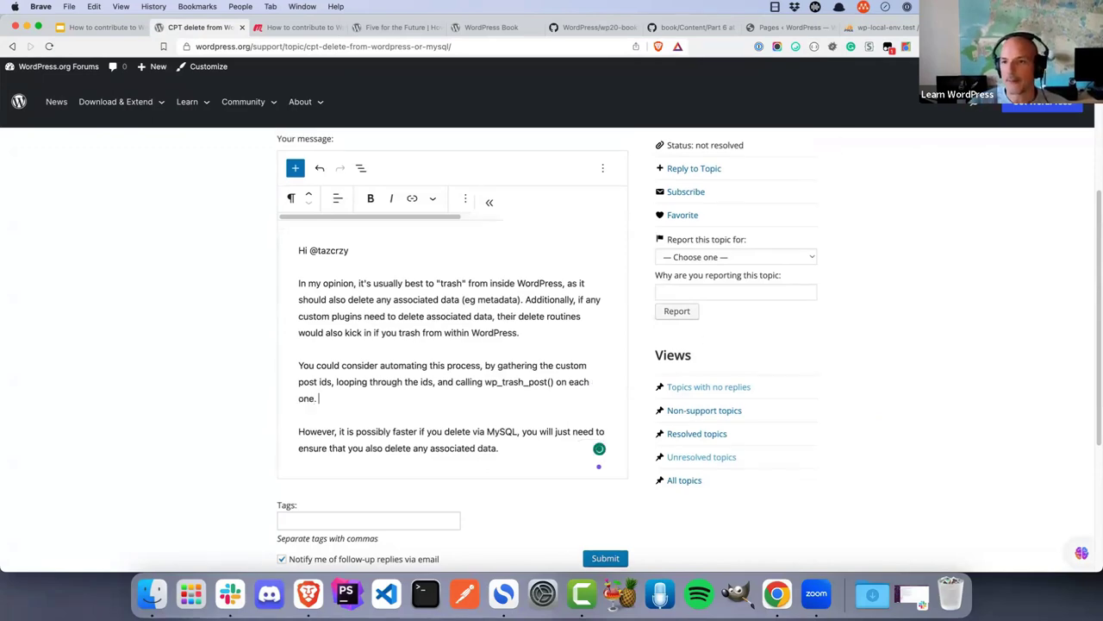
Link wp_trash_post in the reply to its developer reference page URL
{"action": "key", "text": "ctrl+shift+Tab"}
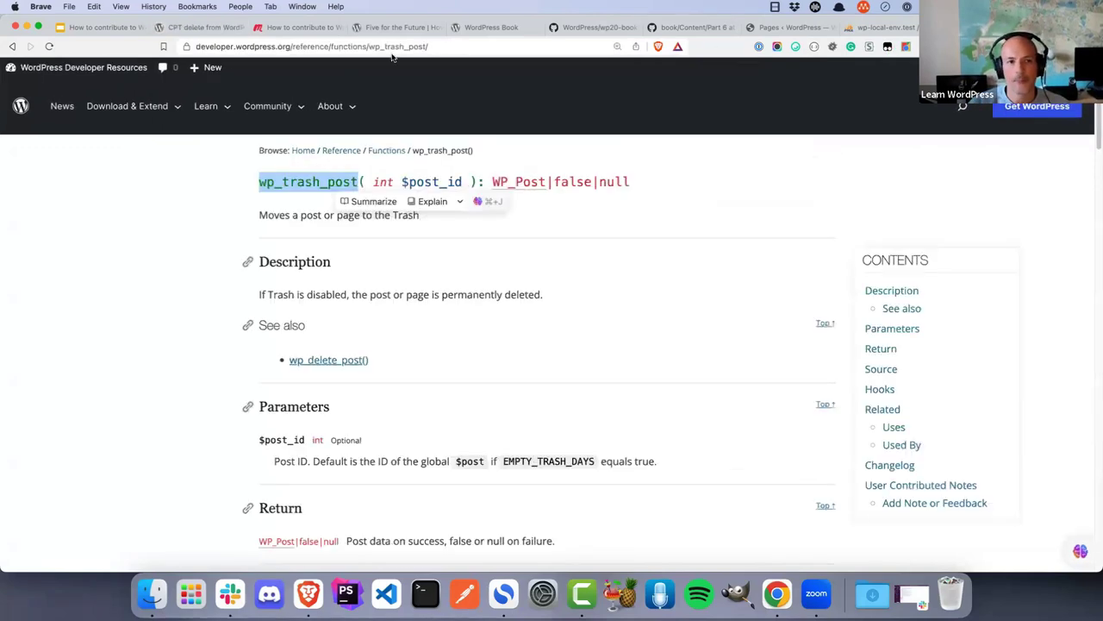
{"action": "left_click", "coordinate": [189, 46]}
{"action": "left_click", "coordinate": [196, 33]}
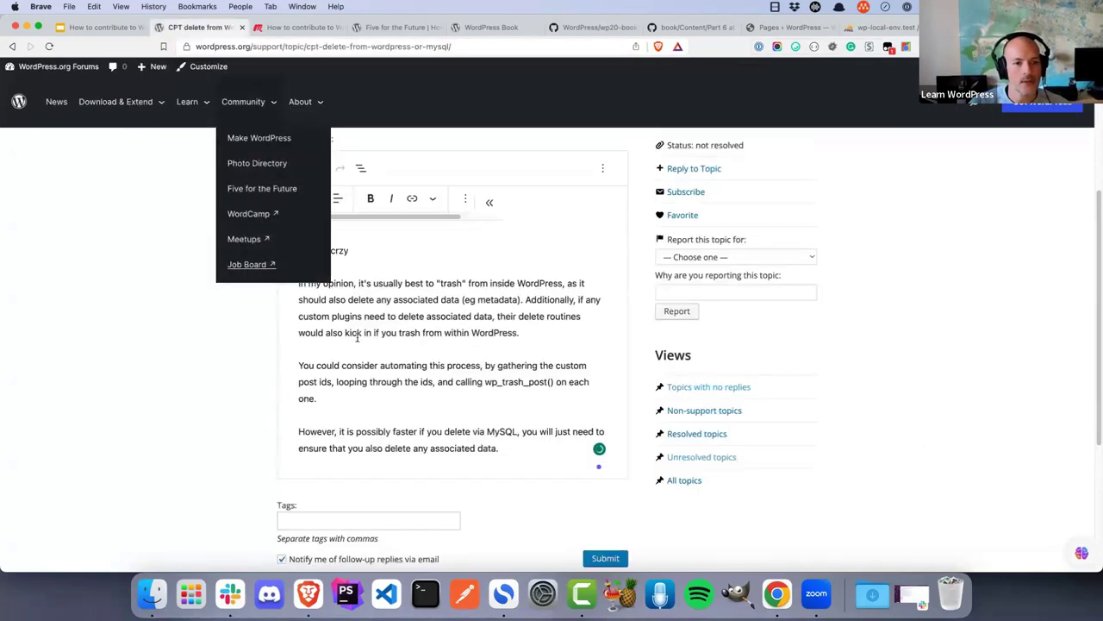
{"action": "double_click", "coordinate": [500, 386]}
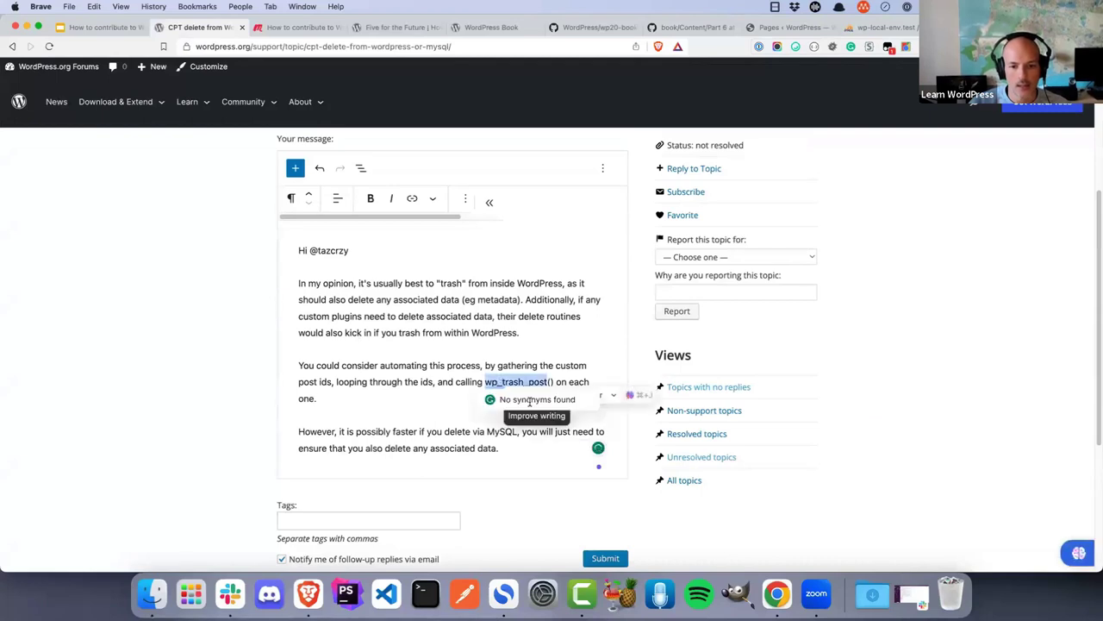
{"action": "key", "text": "super+v"}
Add the sentence 'This would be faster than doing in the admin UI.' to the paragraph
{"action": "left_click", "coordinate": [370, 397]}
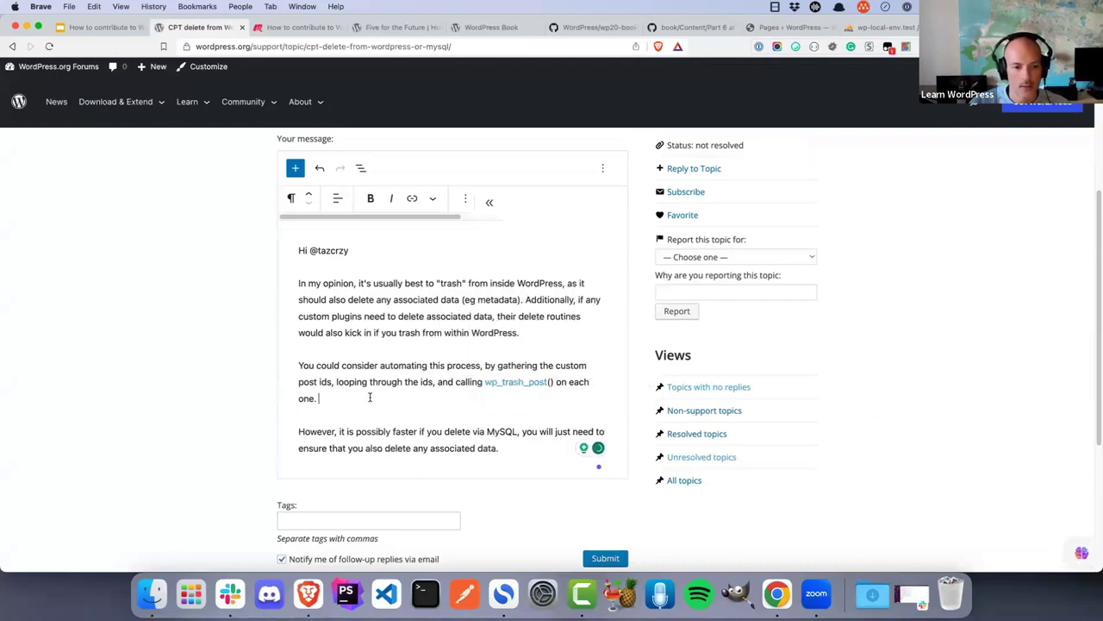
{"action": "type", "text": "This would be"}
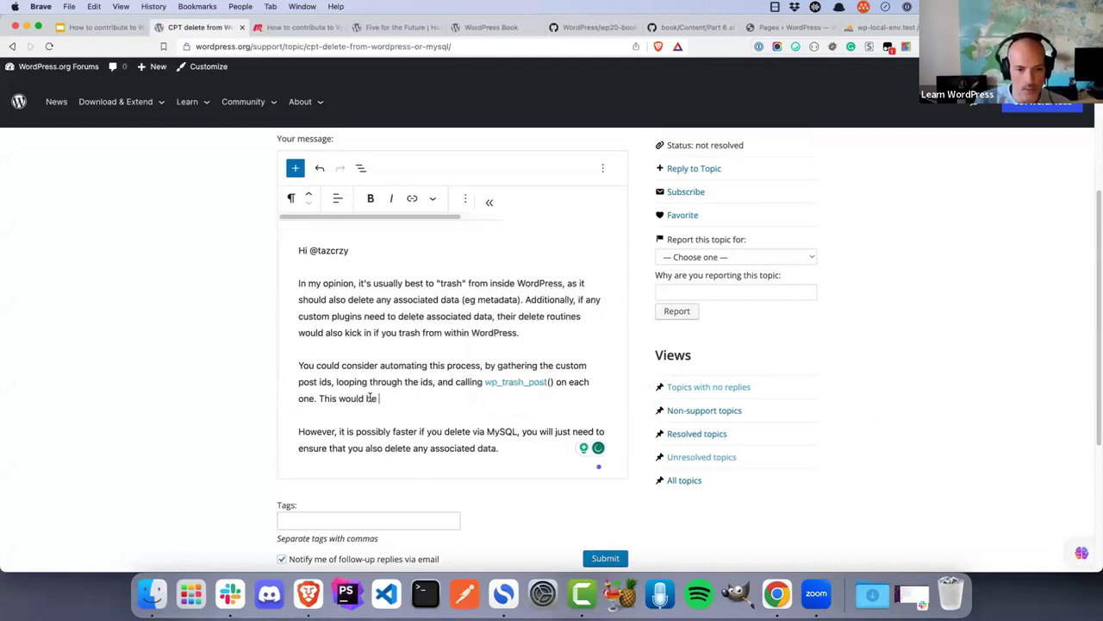
{"action": "type", "text": " faster than "}
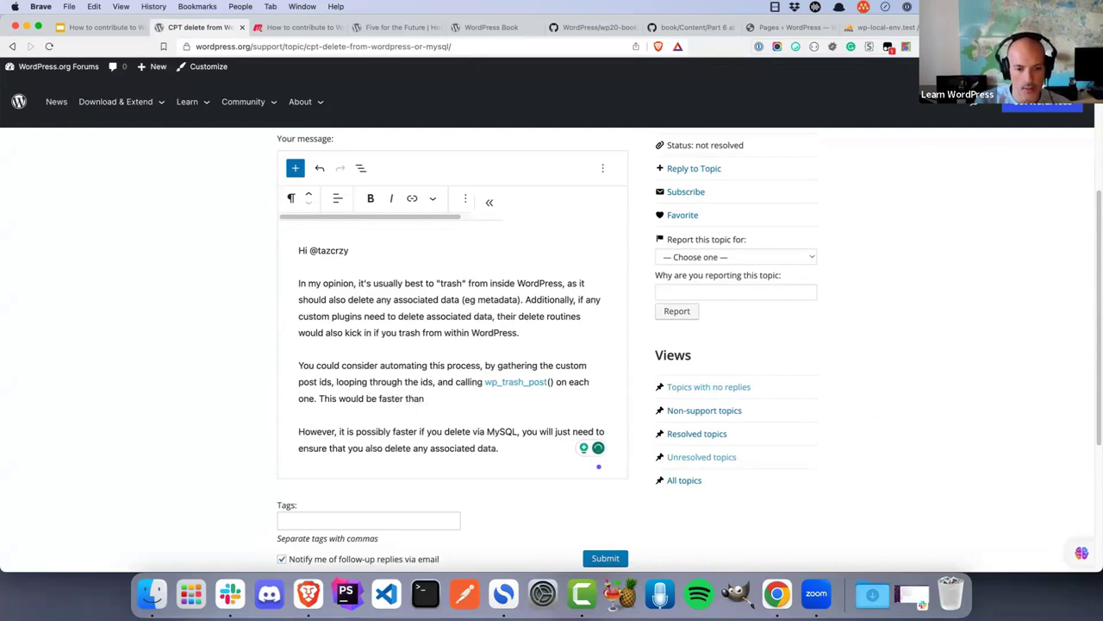
{"action": "type", "text": "doing in t"}
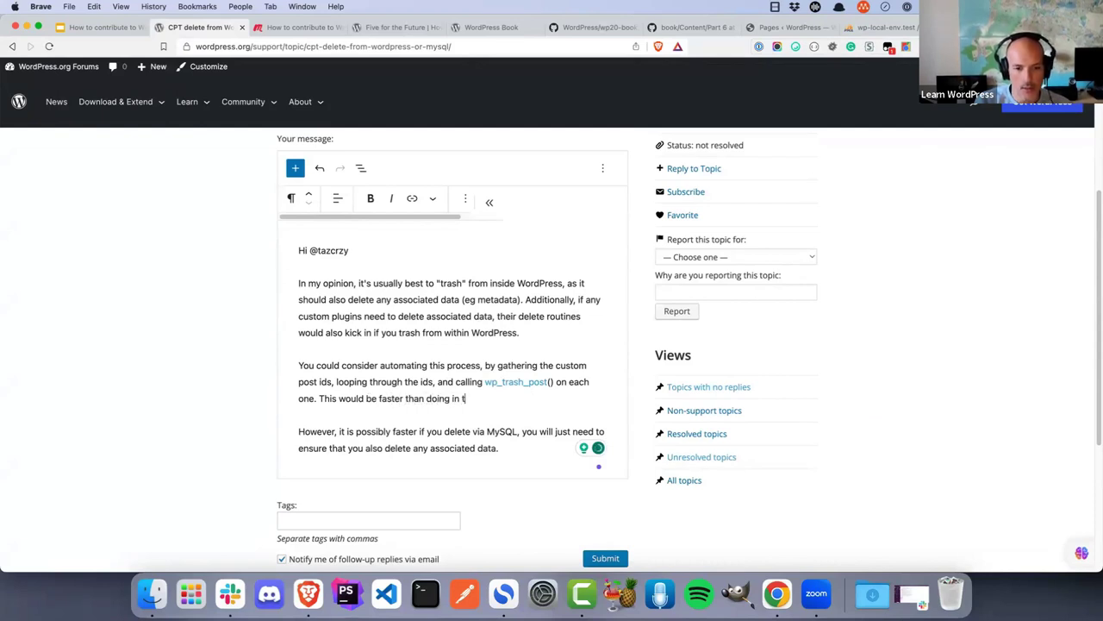
{"action": "type", "text": "he admin UI"}
{"action": "key", "text": "BackSpace"}
{"action": "key", "text": "BackSpace"}
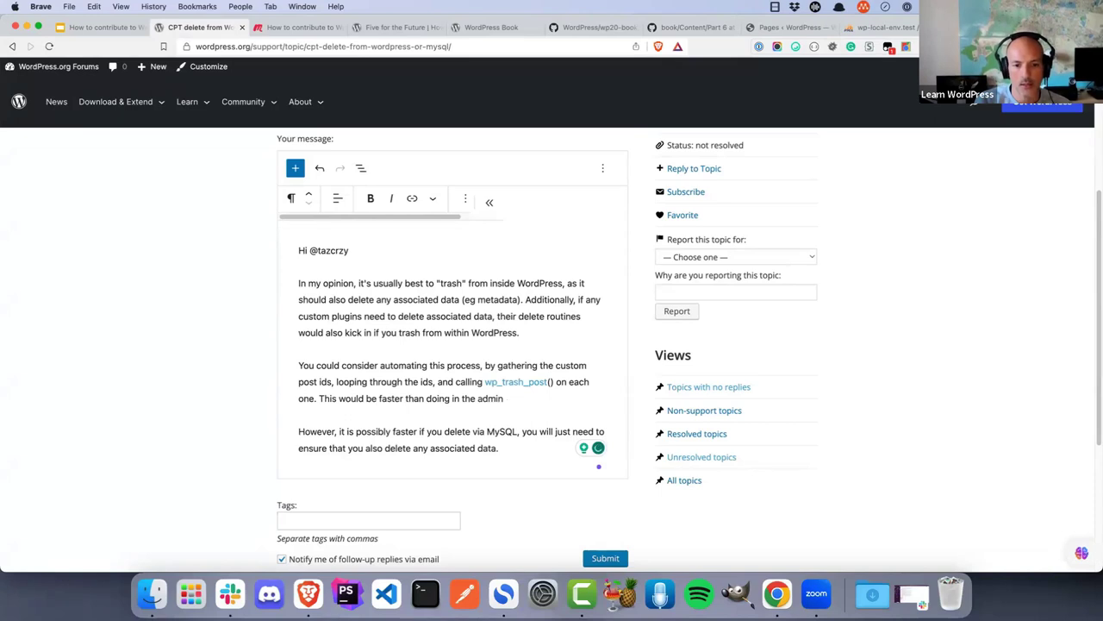
{"action": "type", "text": "UI."}
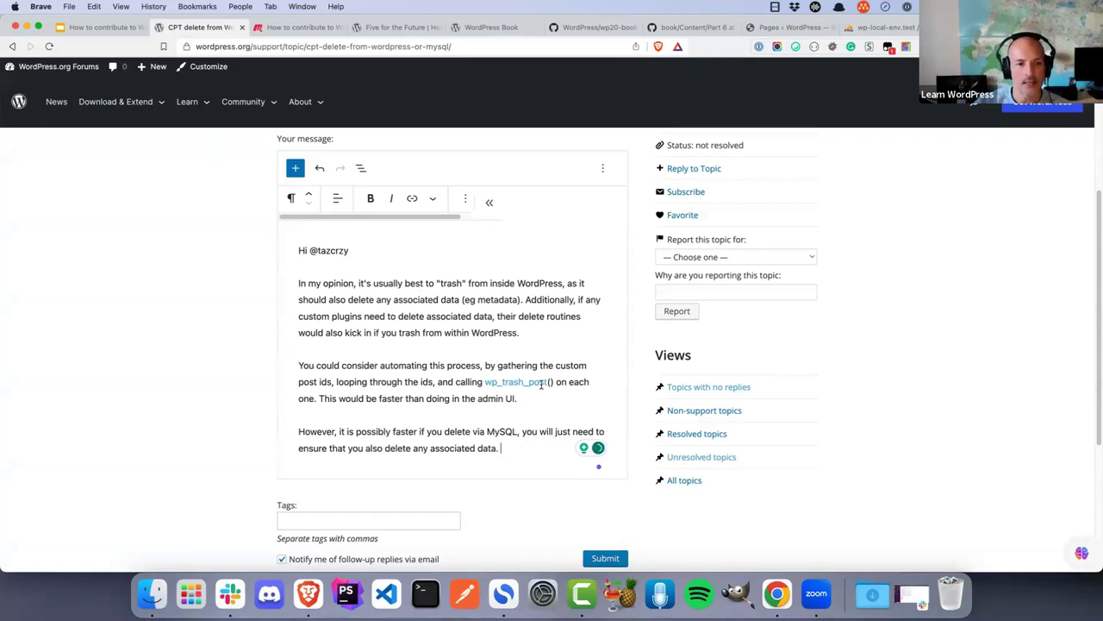
Enter 'trash' in the Tags field below the reply message
{"action": "scroll", "coordinate": [537, 380], "scroll_direction": "down", "scroll_amount": 1}
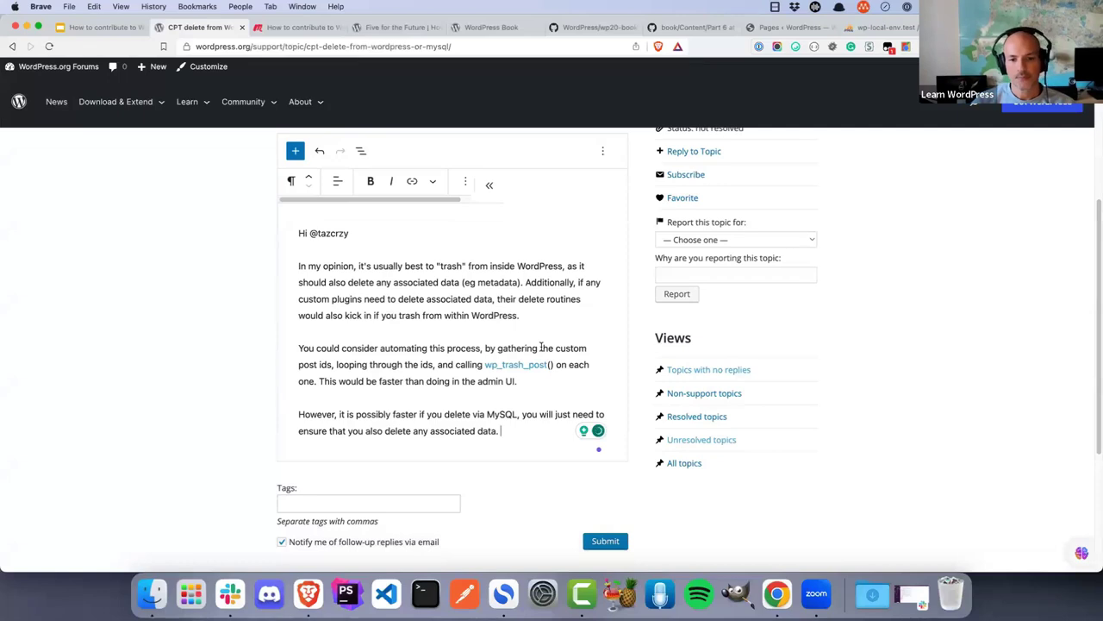
{"action": "scroll", "coordinate": [541, 347], "scroll_direction": "down", "scroll_amount": 1}
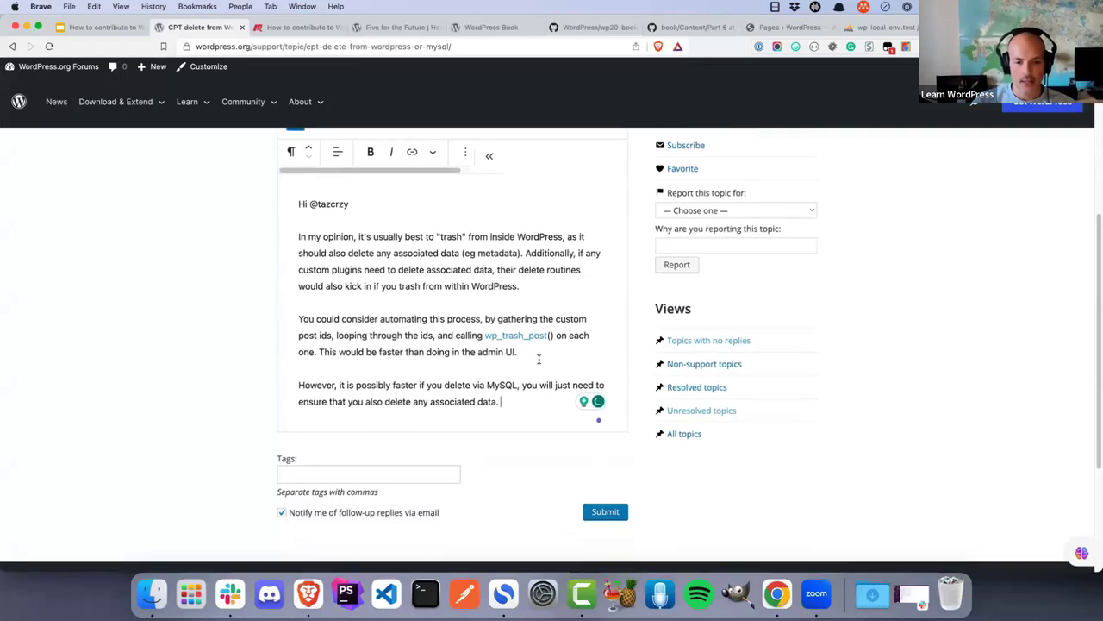
{"action": "left_click", "coordinate": [412, 466]}
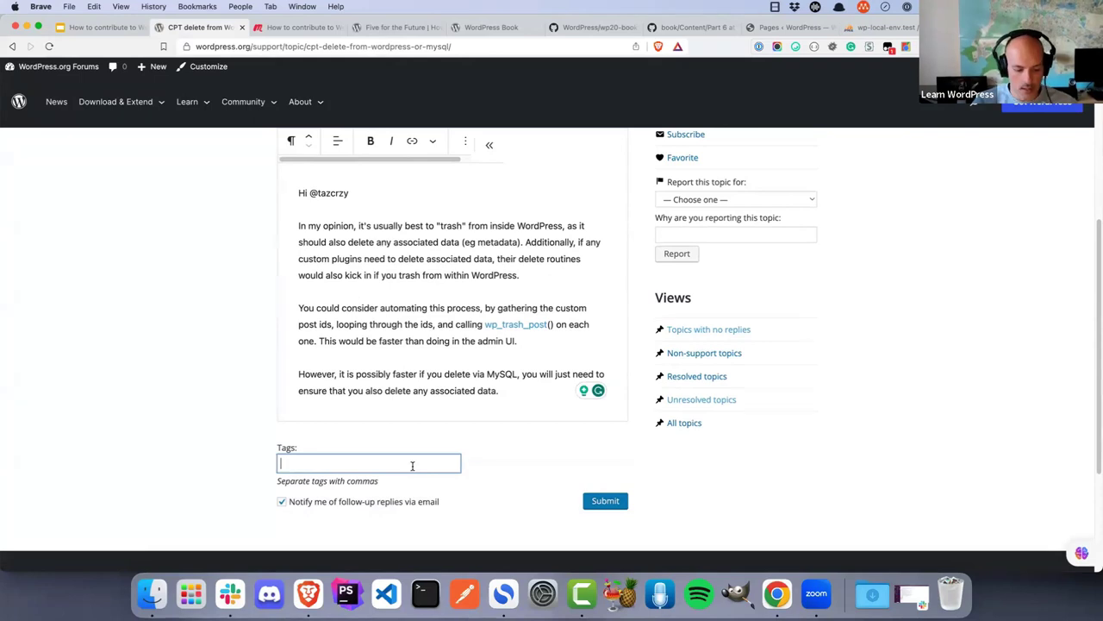
{"action": "type", "text": "trash"}
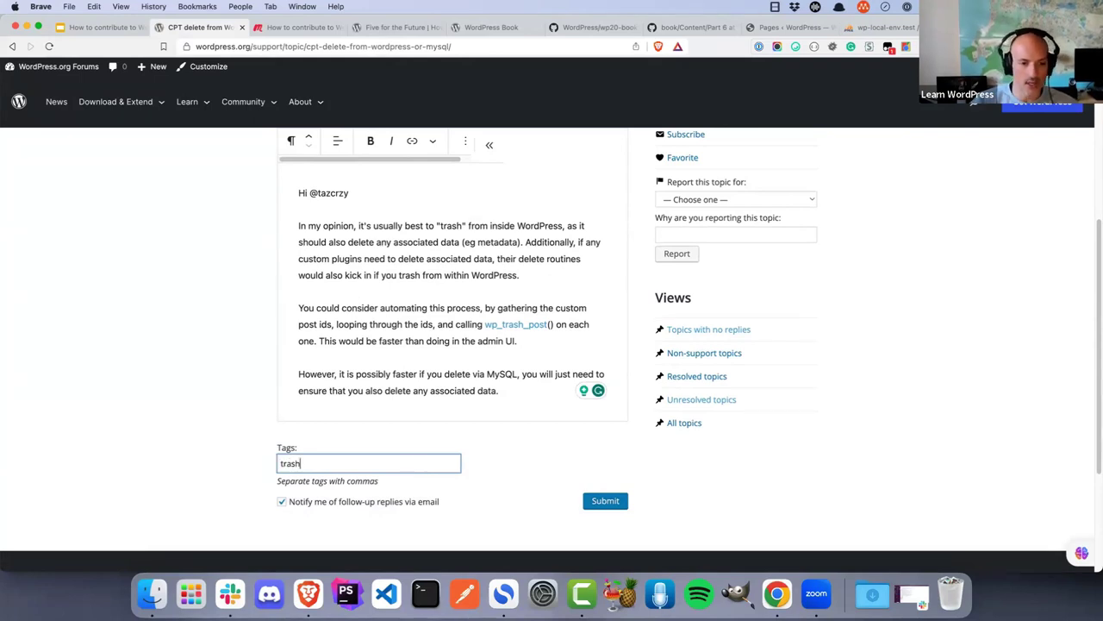
{"action": "scroll", "coordinate": [414, 457], "scroll_direction": "down", "scroll_amount": 2}
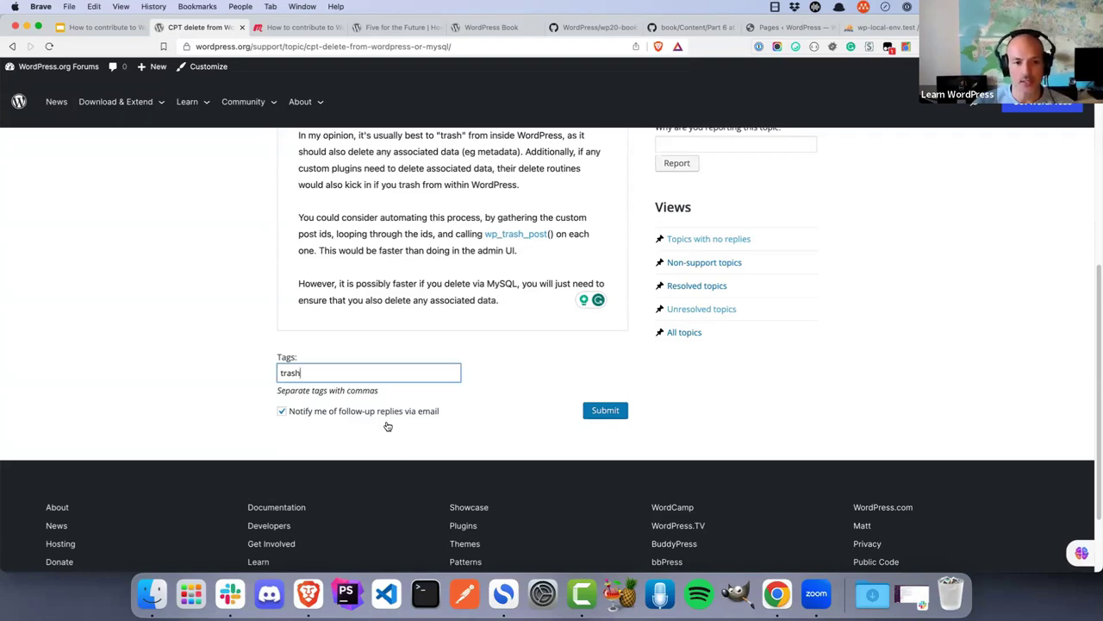
{"action": "scroll", "coordinate": [387, 426], "scroll_direction": "up", "scroll_amount": 3}
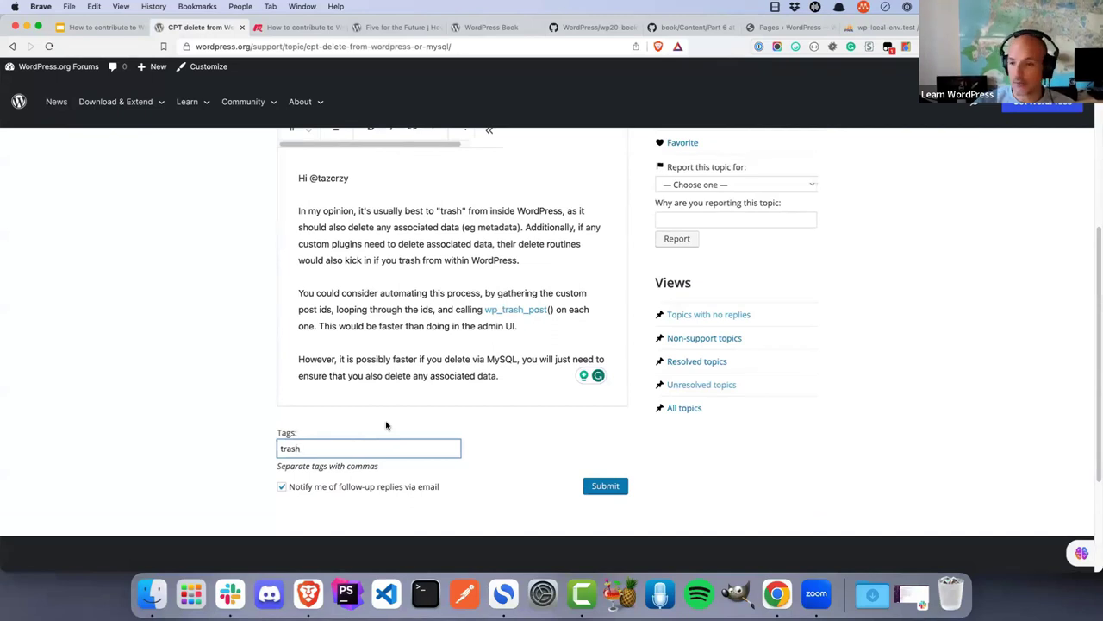
{"action": "left_click", "coordinate": [528, 378]}
{"action": "scroll", "coordinate": [529, 378], "scroll_direction": "down", "scroll_amount": 1}
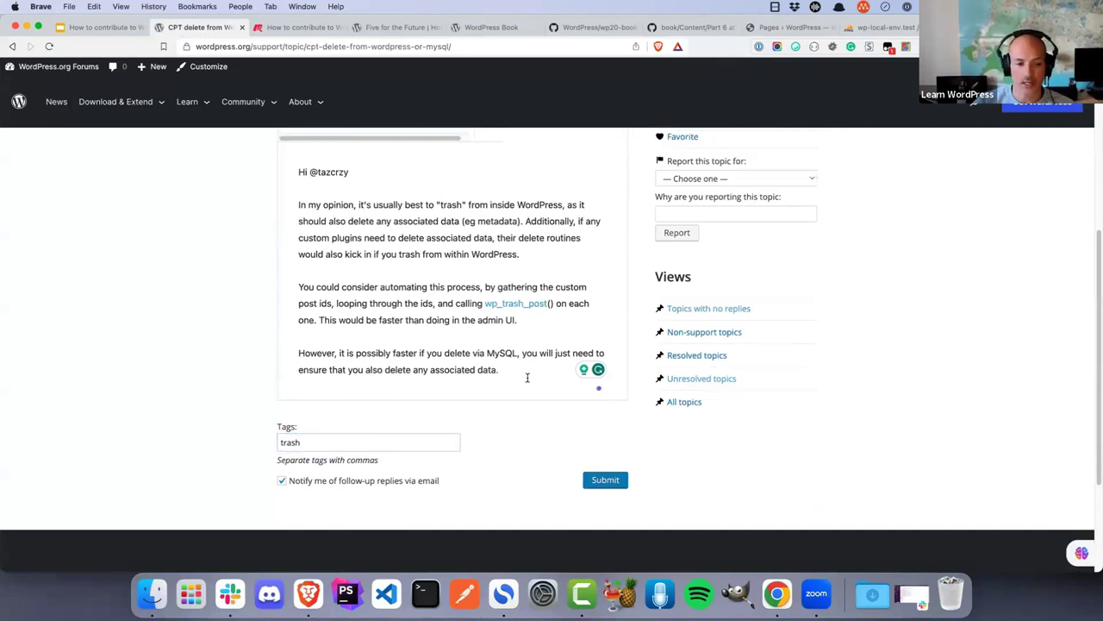
Submit the reply and review the topic showing 1 reply and the 'trash' tag
{"action": "left_click", "coordinate": [606, 477]}
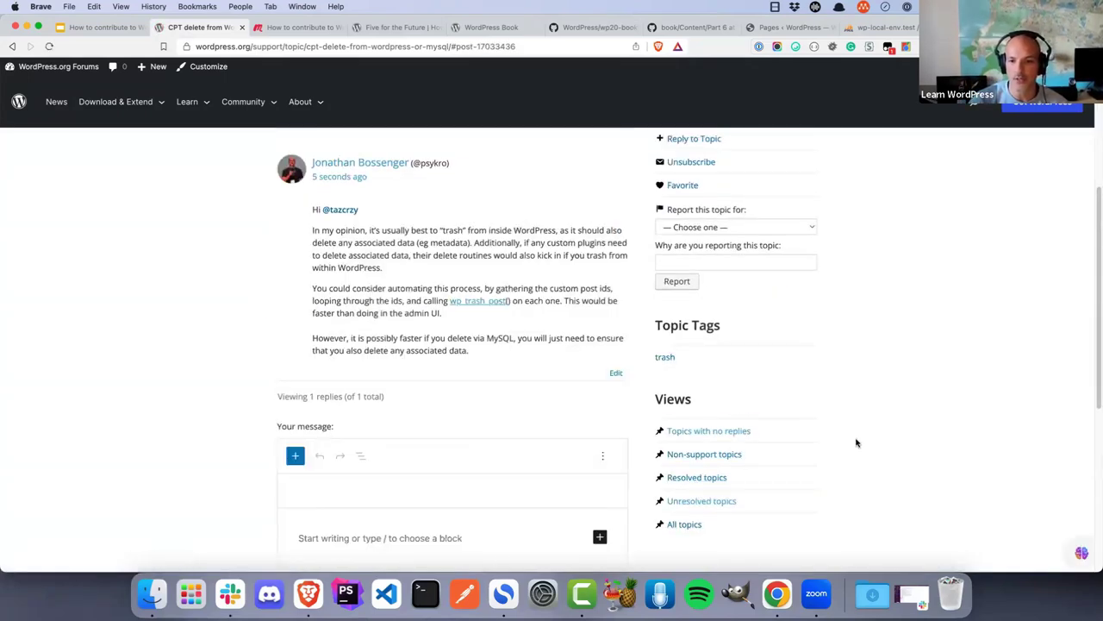
{"action": "scroll", "coordinate": [858, 444], "scroll_direction": "up", "scroll_amount": 5}
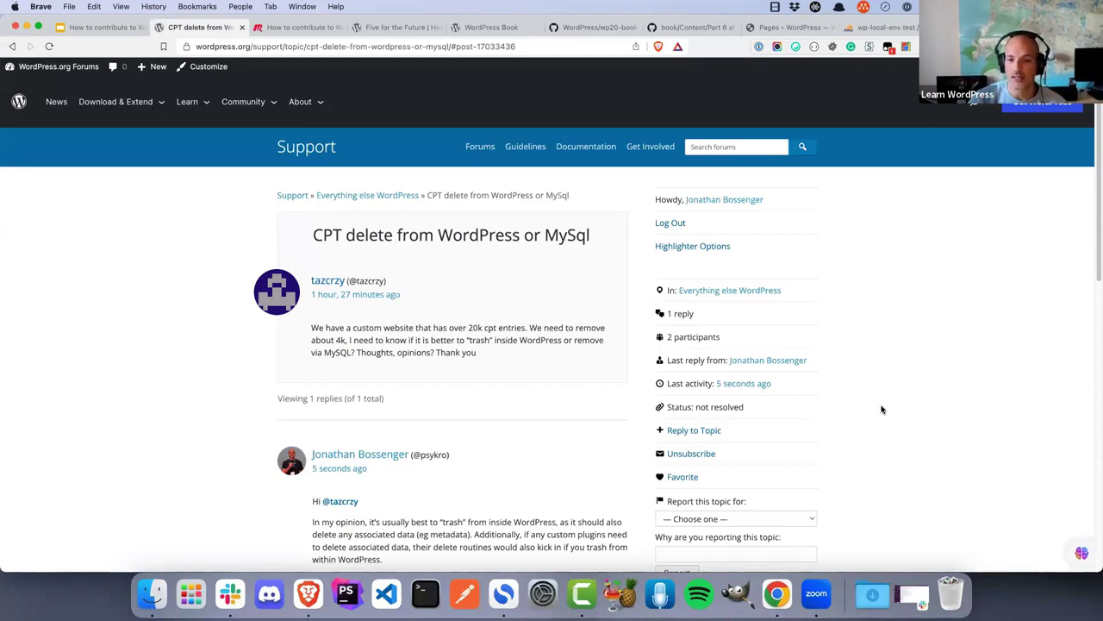
{"action": "scroll", "coordinate": [882, 408], "scroll_direction": "down", "scroll_amount": 3}
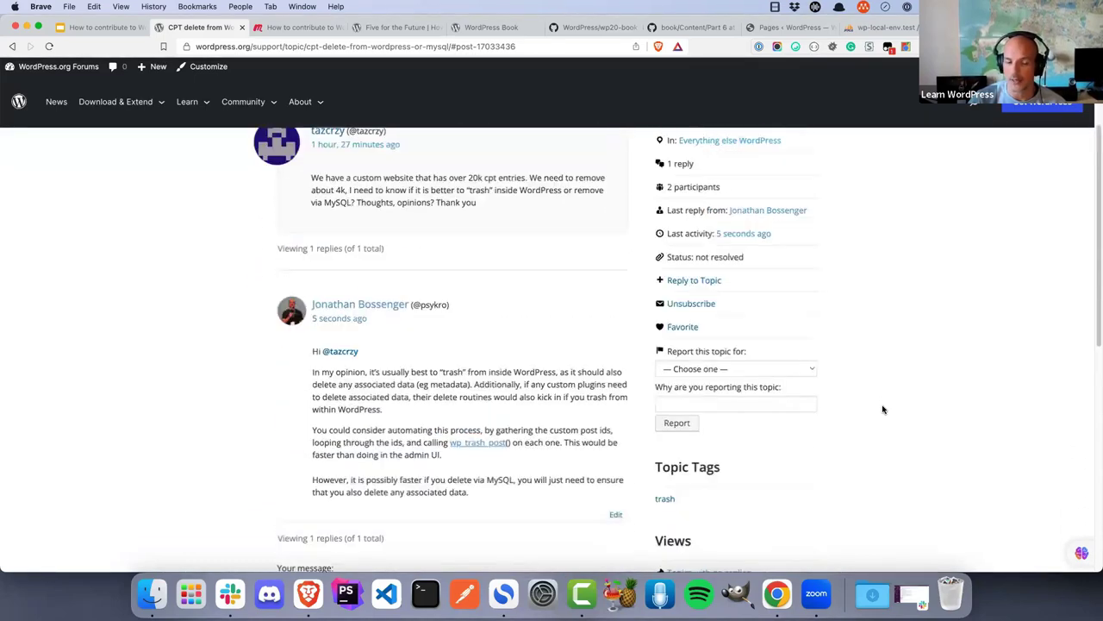
{"action": "scroll", "coordinate": [881, 408], "scroll_direction": "up", "scroll_amount": 4}
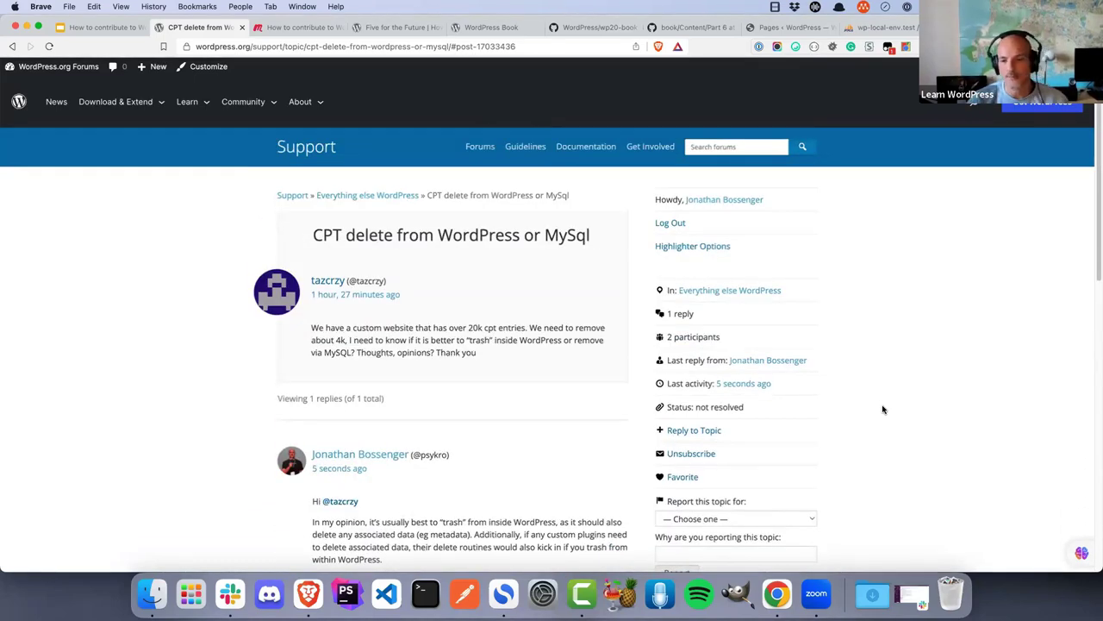
Close five unneeded browser tabs, including Five for the Future, and open Forum Guidelines
{"action": "left_click", "coordinate": [439, 28]}
{"action": "left_click", "coordinate": [439, 28]}
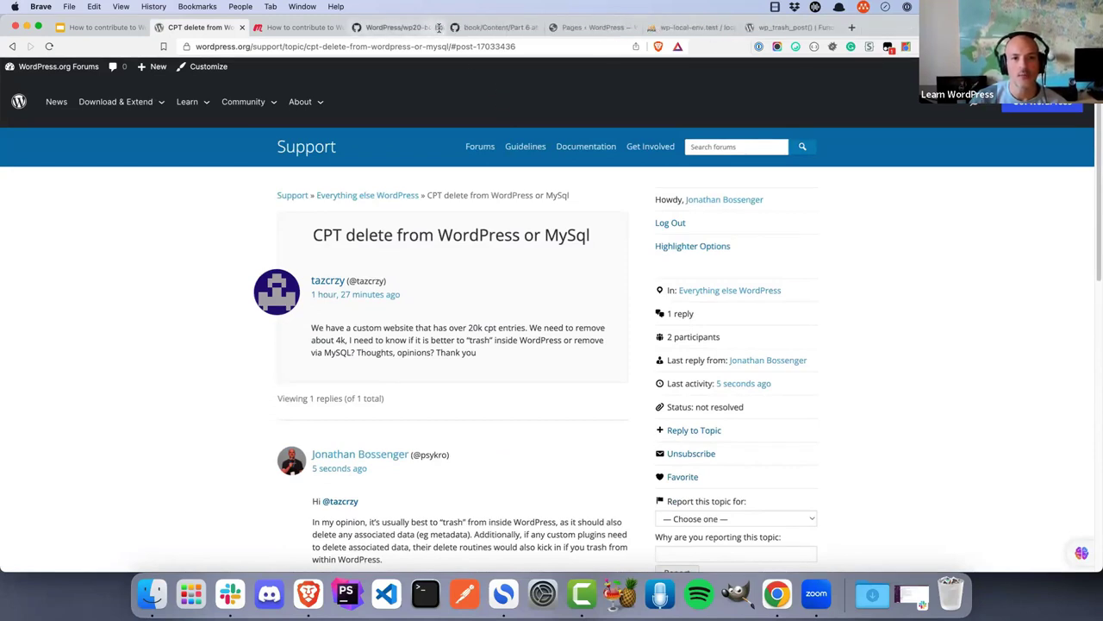
{"action": "left_click", "coordinate": [439, 27]}
{"action": "left_click", "coordinate": [439, 27]}
{"action": "left_click", "coordinate": [439, 27]}
{"action": "left_click", "coordinate": [439, 28]}
{"action": "left_click", "coordinate": [438, 28]}
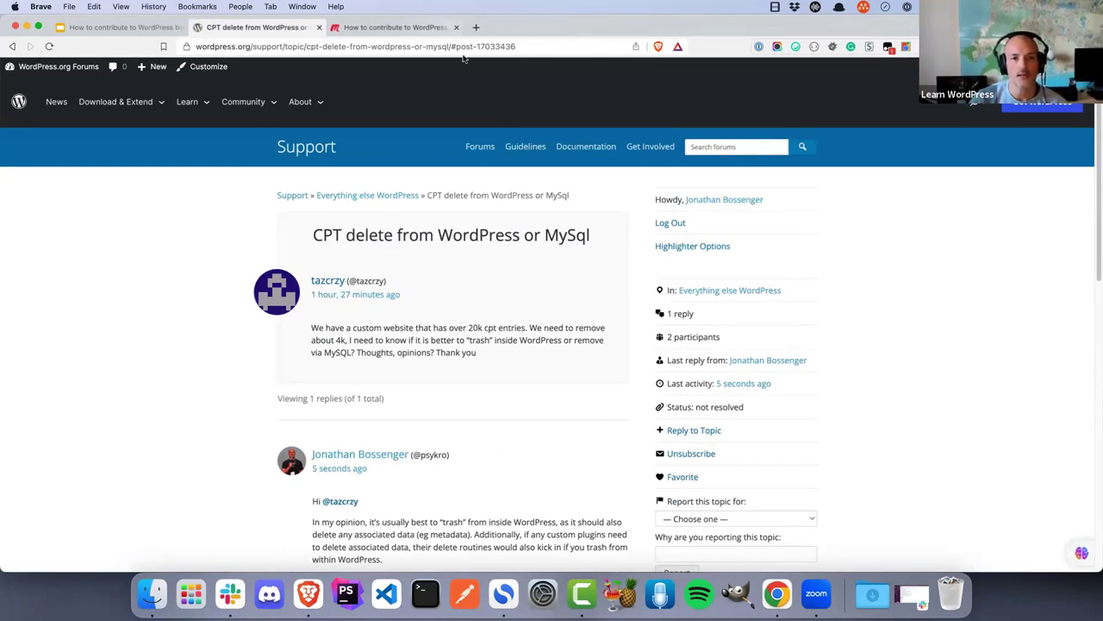
{"action": "left_click", "coordinate": [527, 149]}
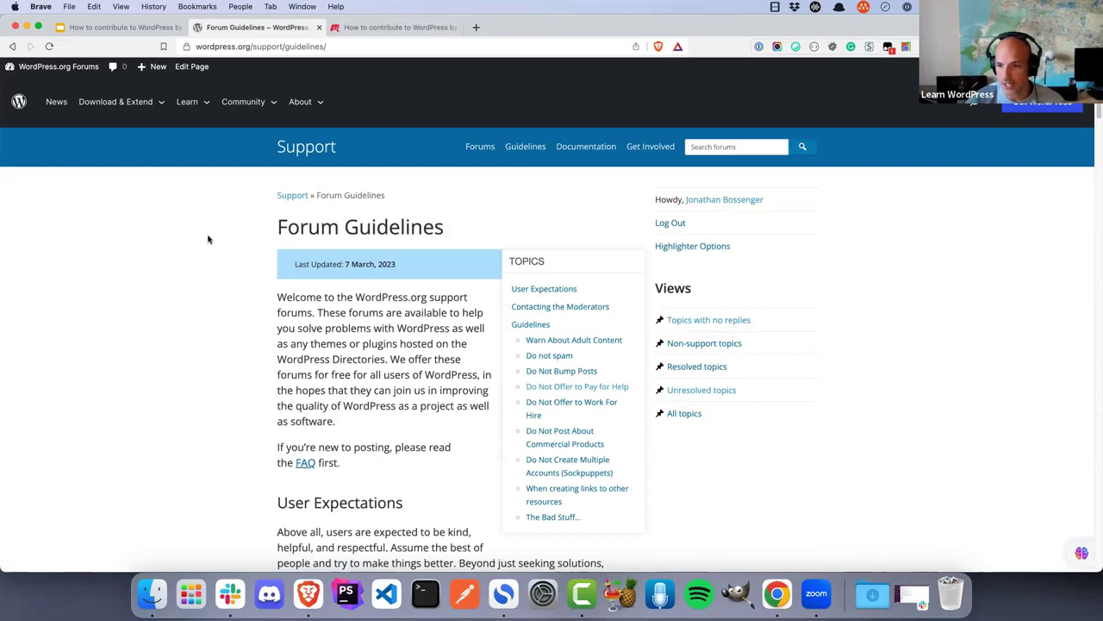
Read through the Forum Guidelines, then switch to Slack's #forums channel
{"action": "scroll", "coordinate": [213, 251], "scroll_direction": "down", "scroll_amount": 5}
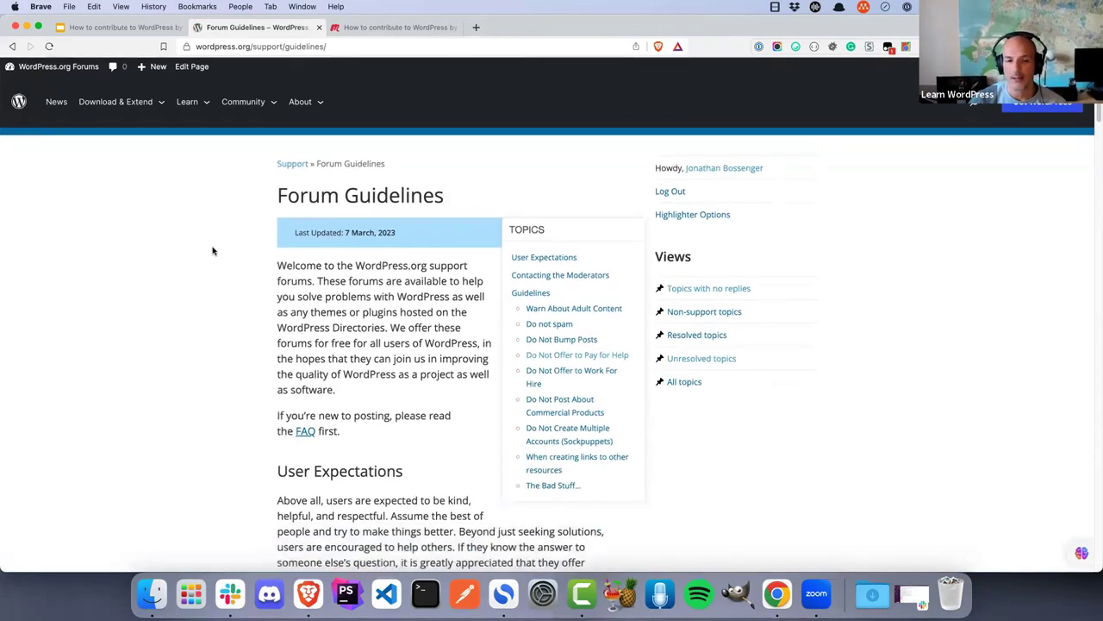
{"action": "scroll", "coordinate": [213, 251], "scroll_direction": "down", "scroll_amount": 10}
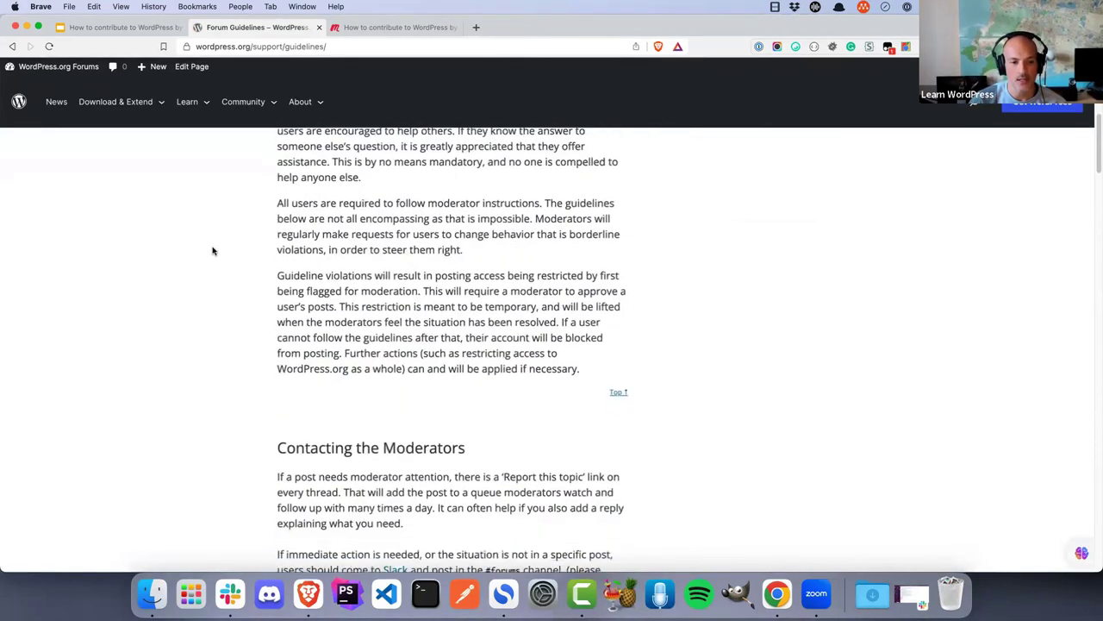
{"action": "scroll", "coordinate": [213, 251], "scroll_direction": "up", "scroll_amount": 8}
{"action": "scroll", "coordinate": [212, 249], "scroll_direction": "up", "scroll_amount": 8}
{"action": "scroll", "coordinate": [258, 249], "scroll_direction": "down", "scroll_amount": 5}
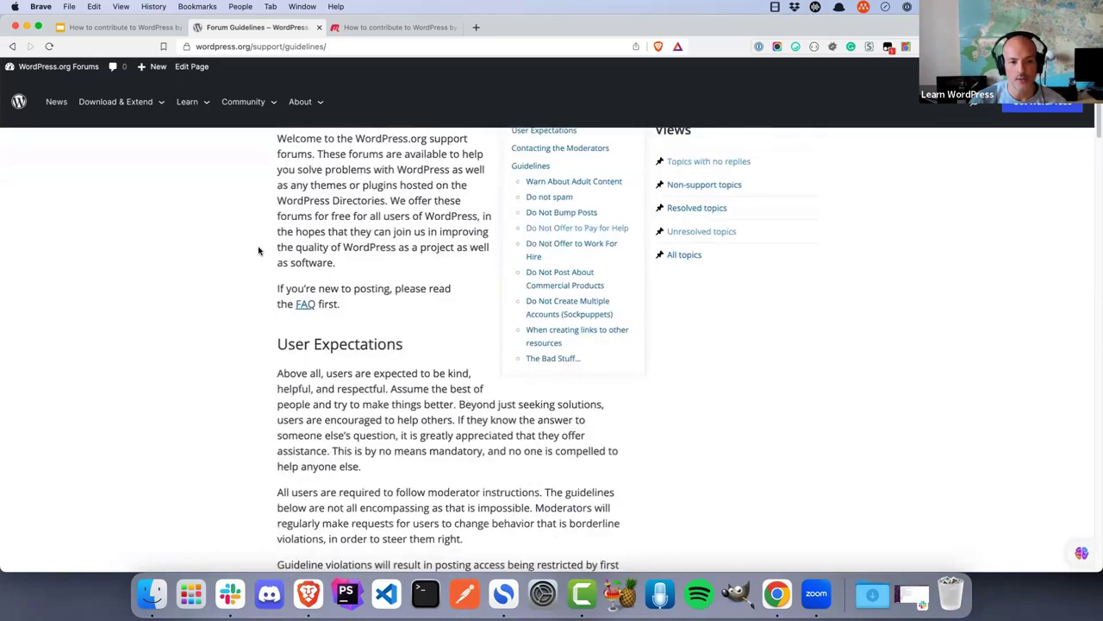
{"action": "scroll", "coordinate": [364, 280], "scroll_direction": "down", "scroll_amount": 12}
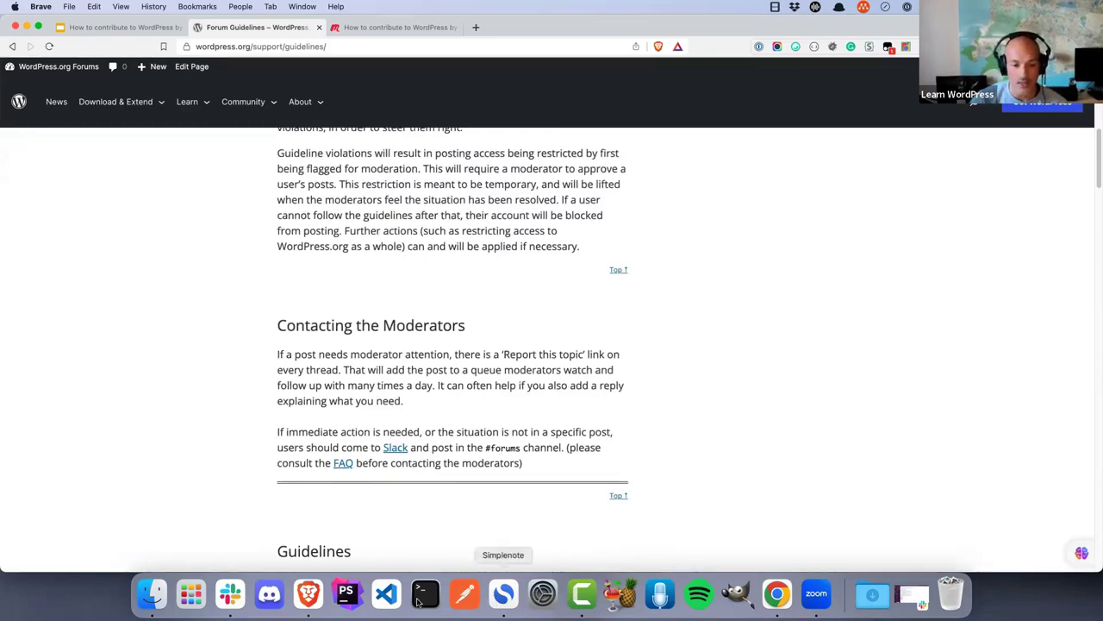
{"action": "left_click", "coordinate": [231, 594]}
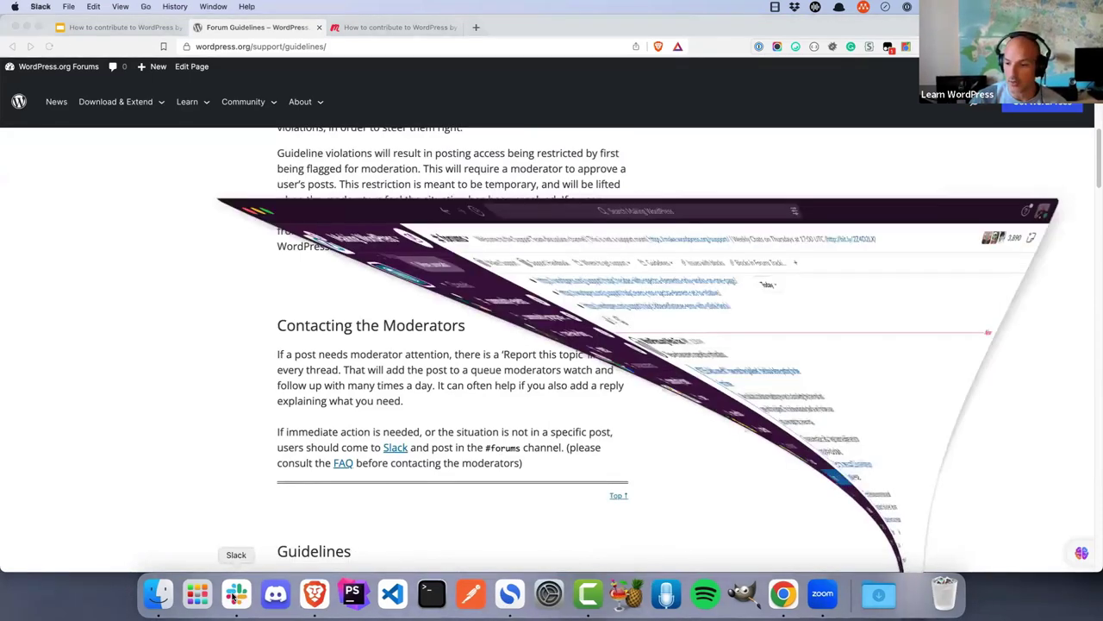